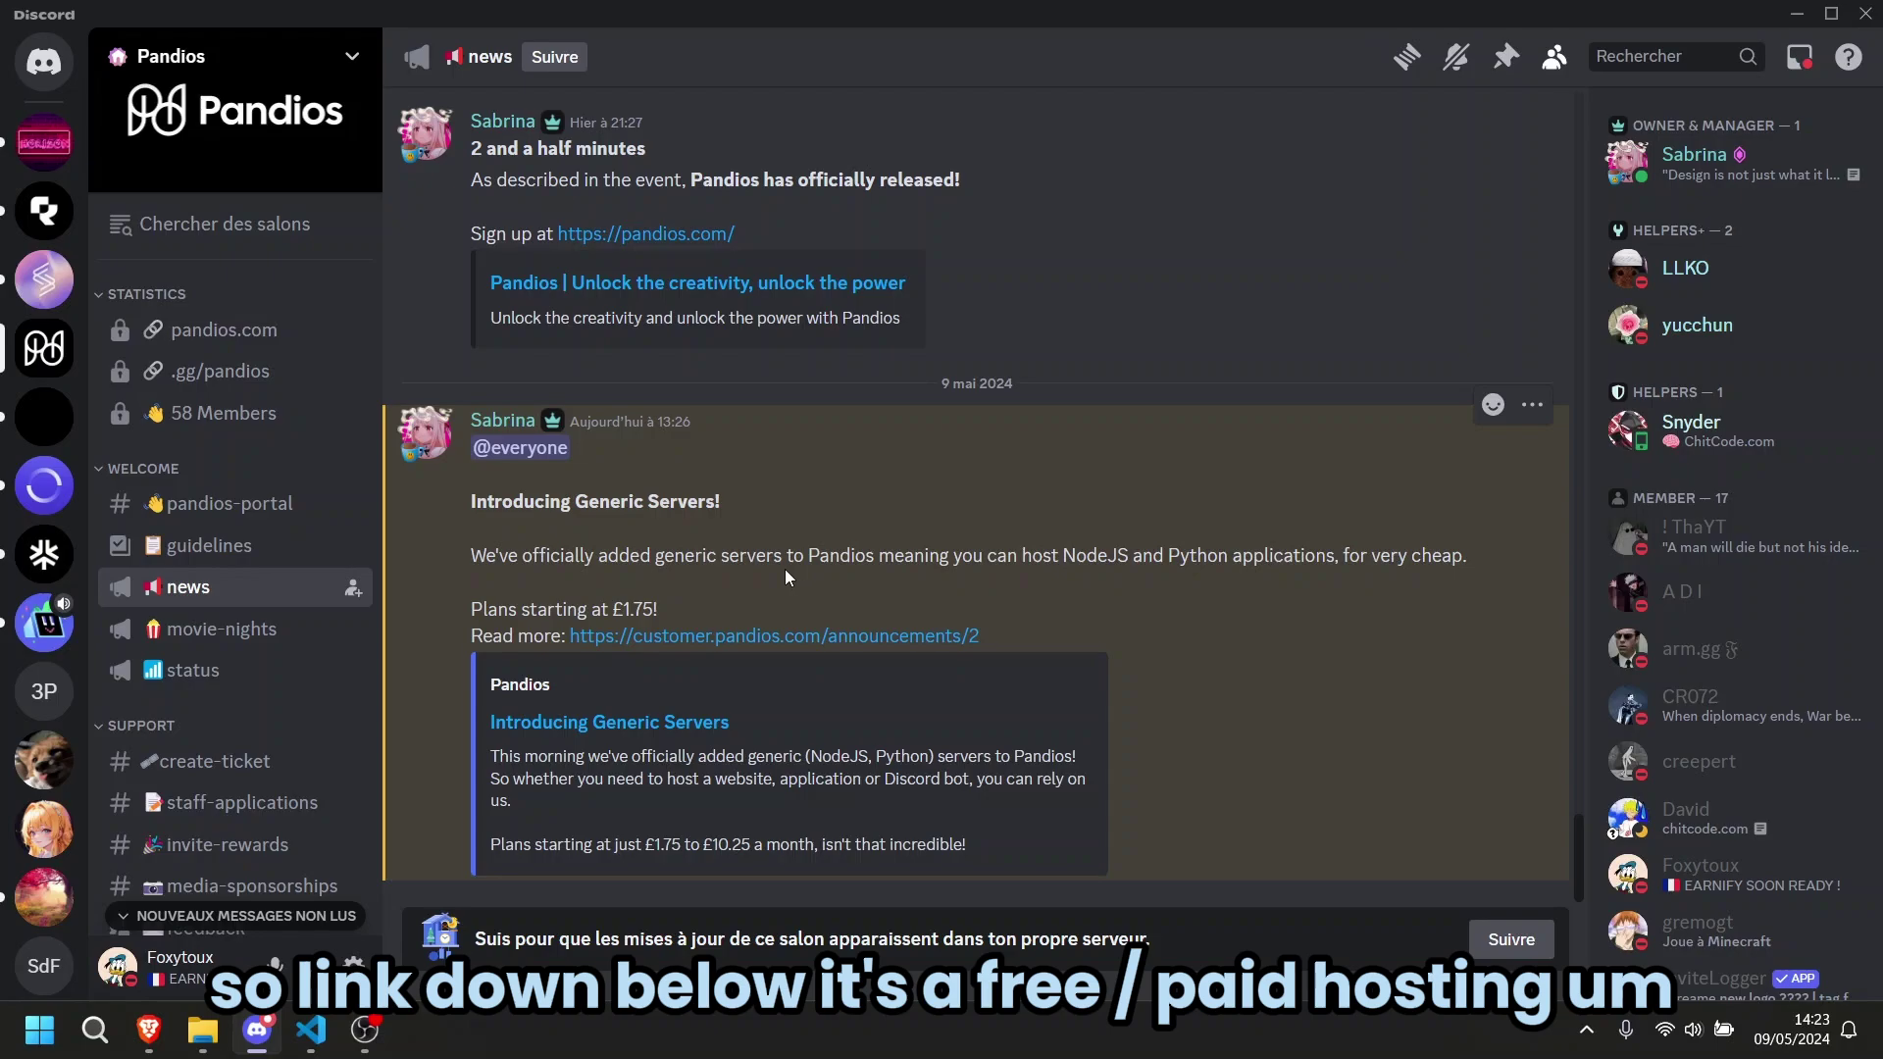
Review the #invite-rewards free-plan tiers, check #media-sponsorships, then return to #invite-rewards.
{"action": "scroll", "coordinate": [291, 822], "scroll_direction": "down", "scroll_amount": 2}
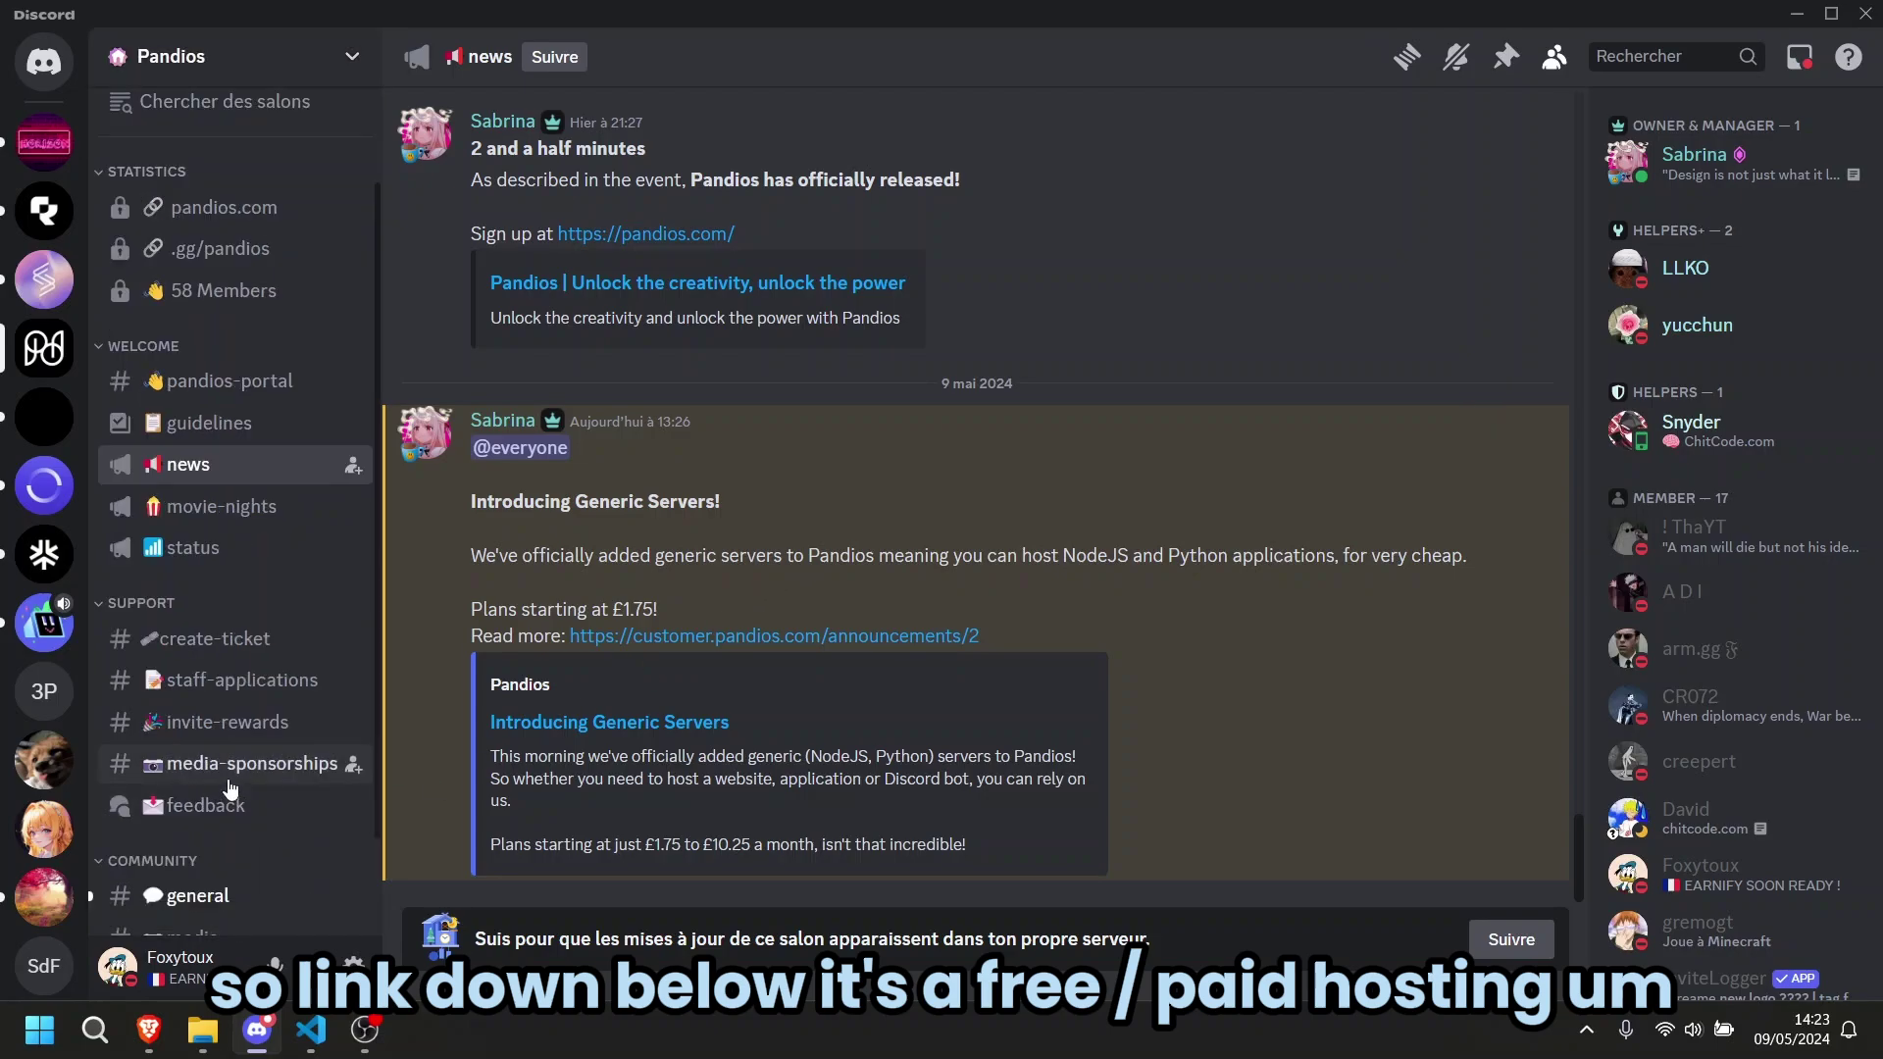
{"action": "left_click", "coordinate": [235, 734]}
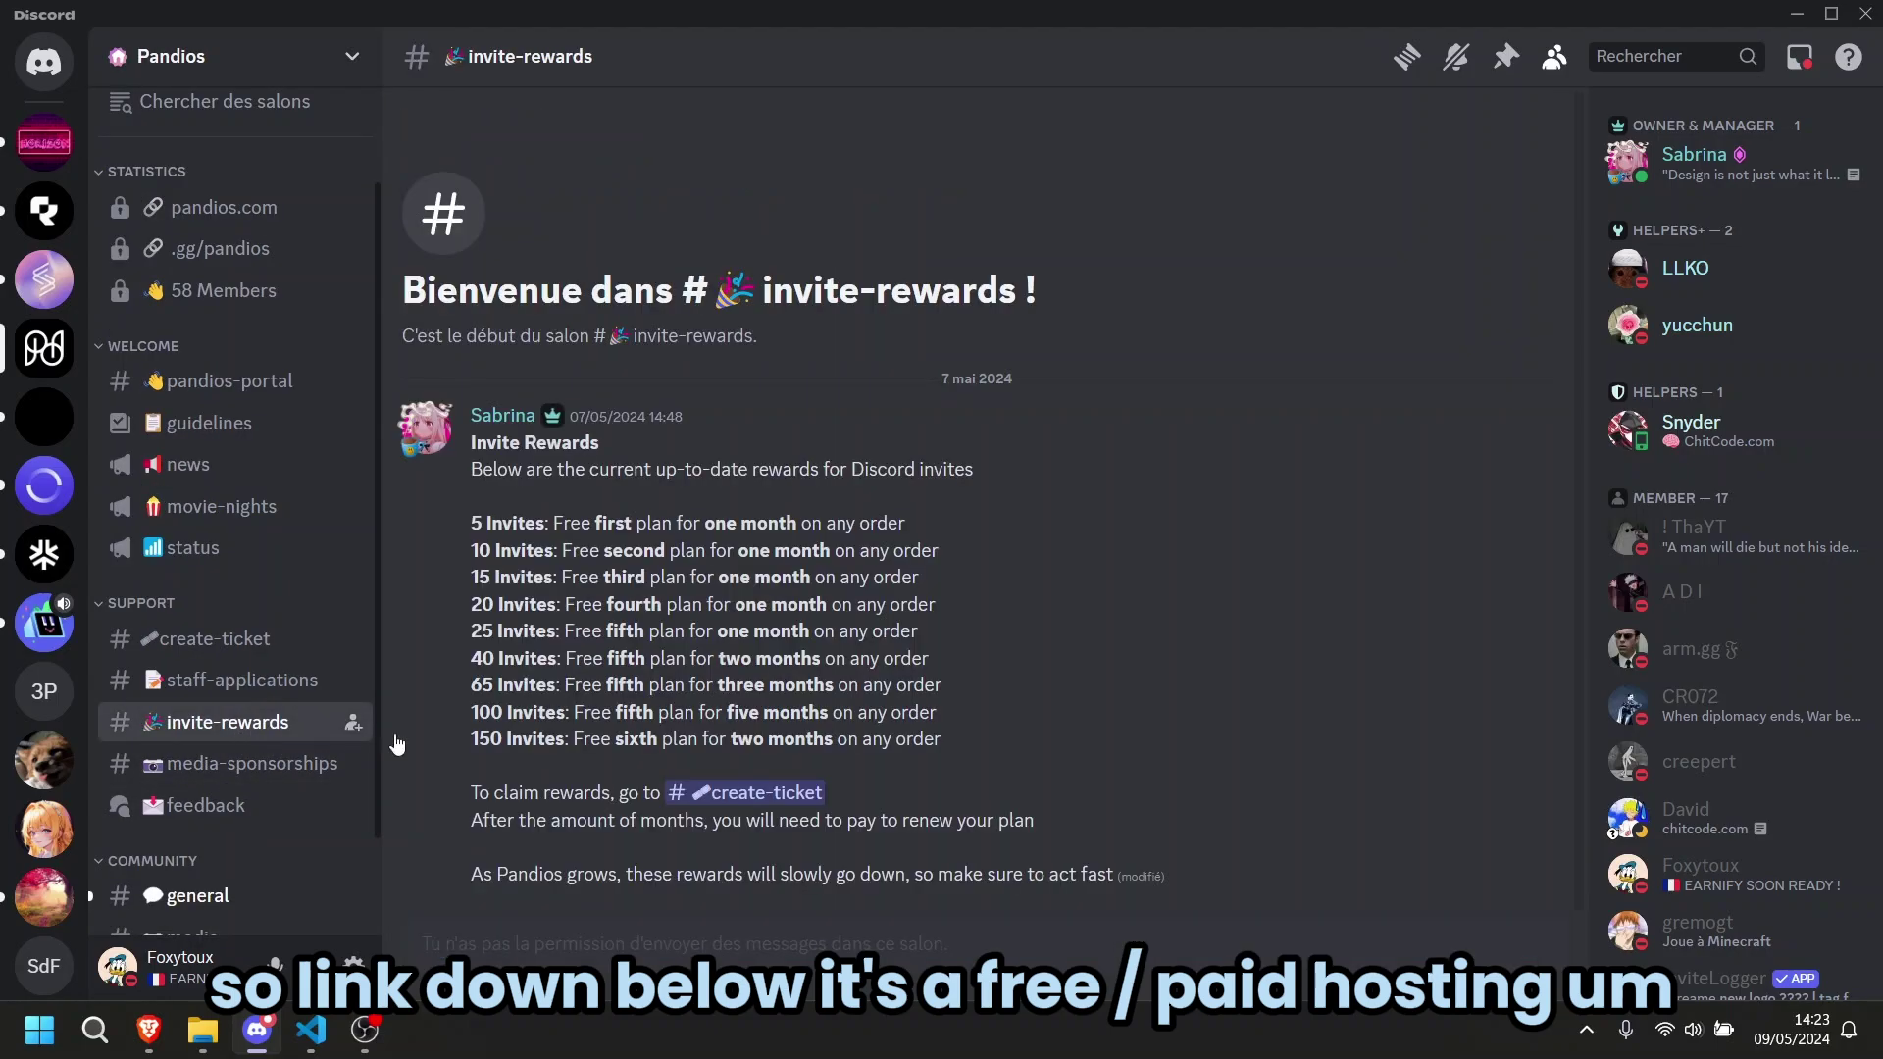
{"action": "mouse_move", "coordinate": [459, 520]}
{"action": "left_mouse_down"}
{"action": "mouse_move", "coordinate": [968, 685]}
{"action": "mouse_move", "coordinate": [1008, 734]}
{"action": "left_mouse_up"}
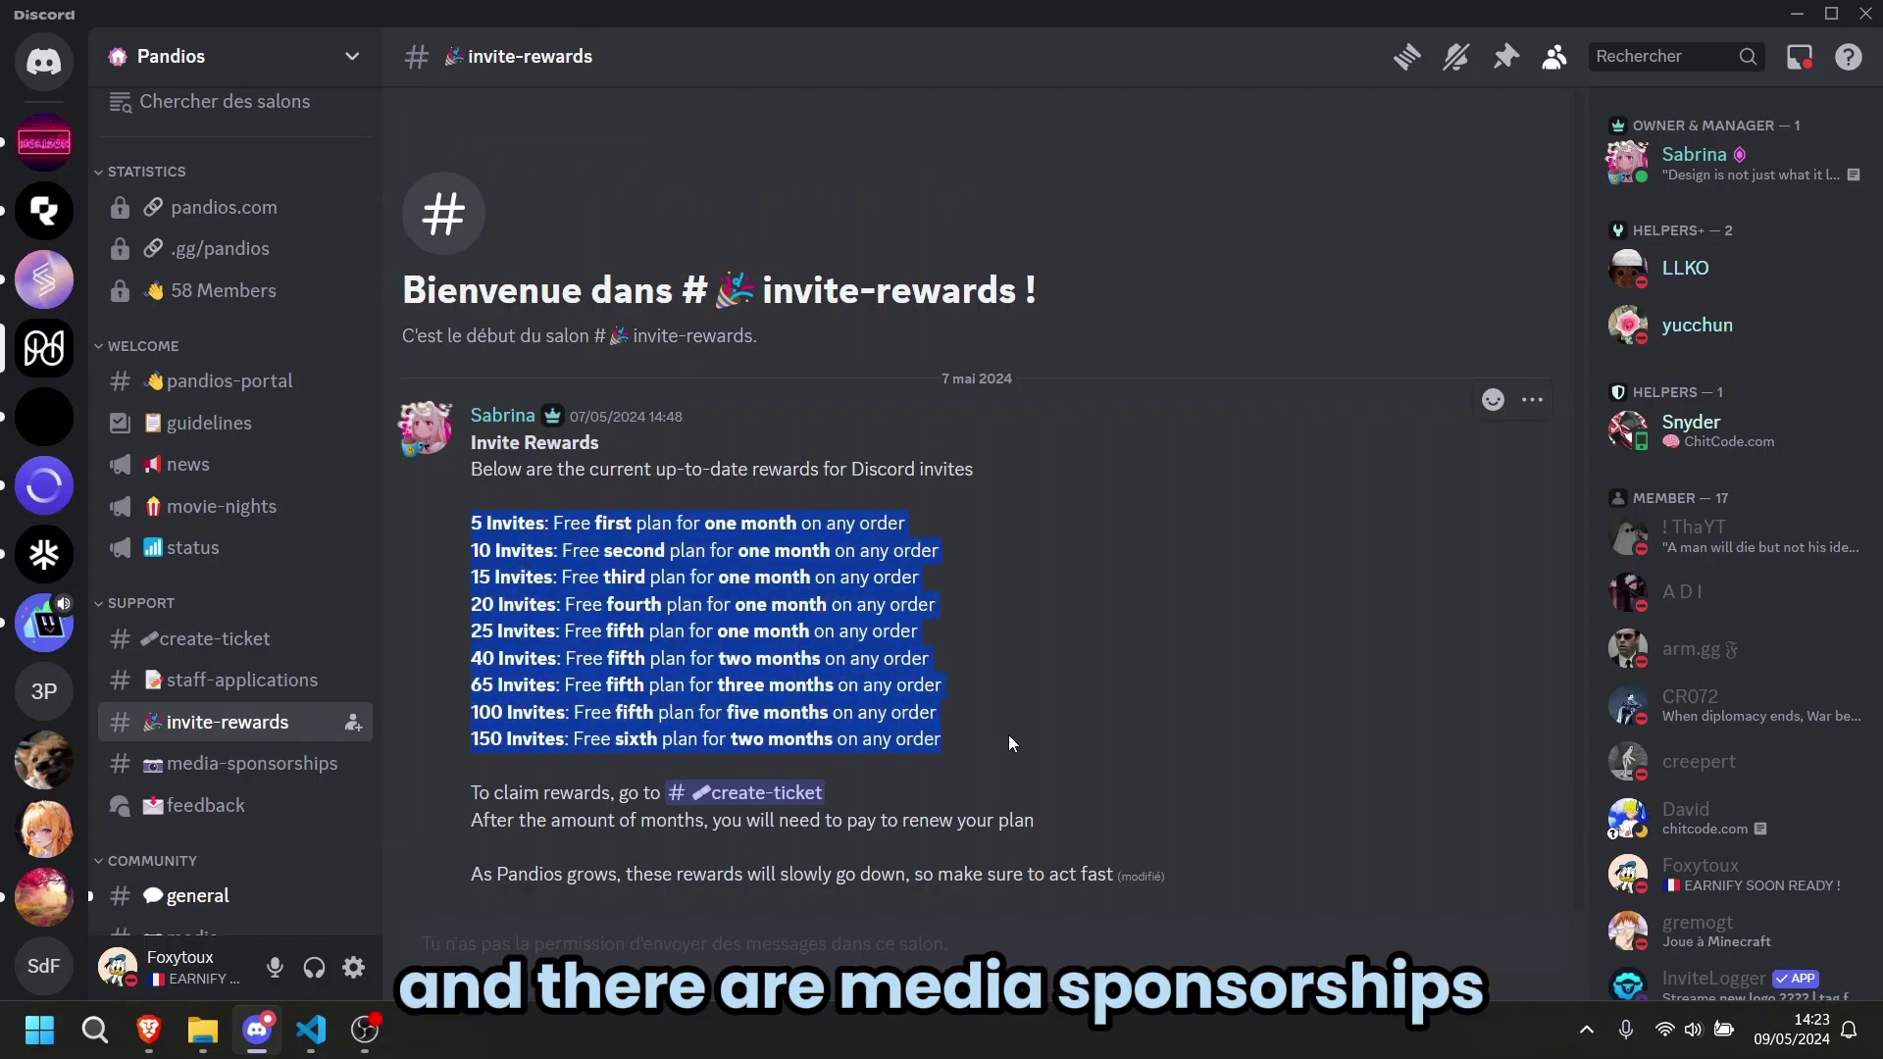
{"action": "left_click", "coordinate": [1008, 734]}
{"action": "left_click", "coordinate": [230, 777]}
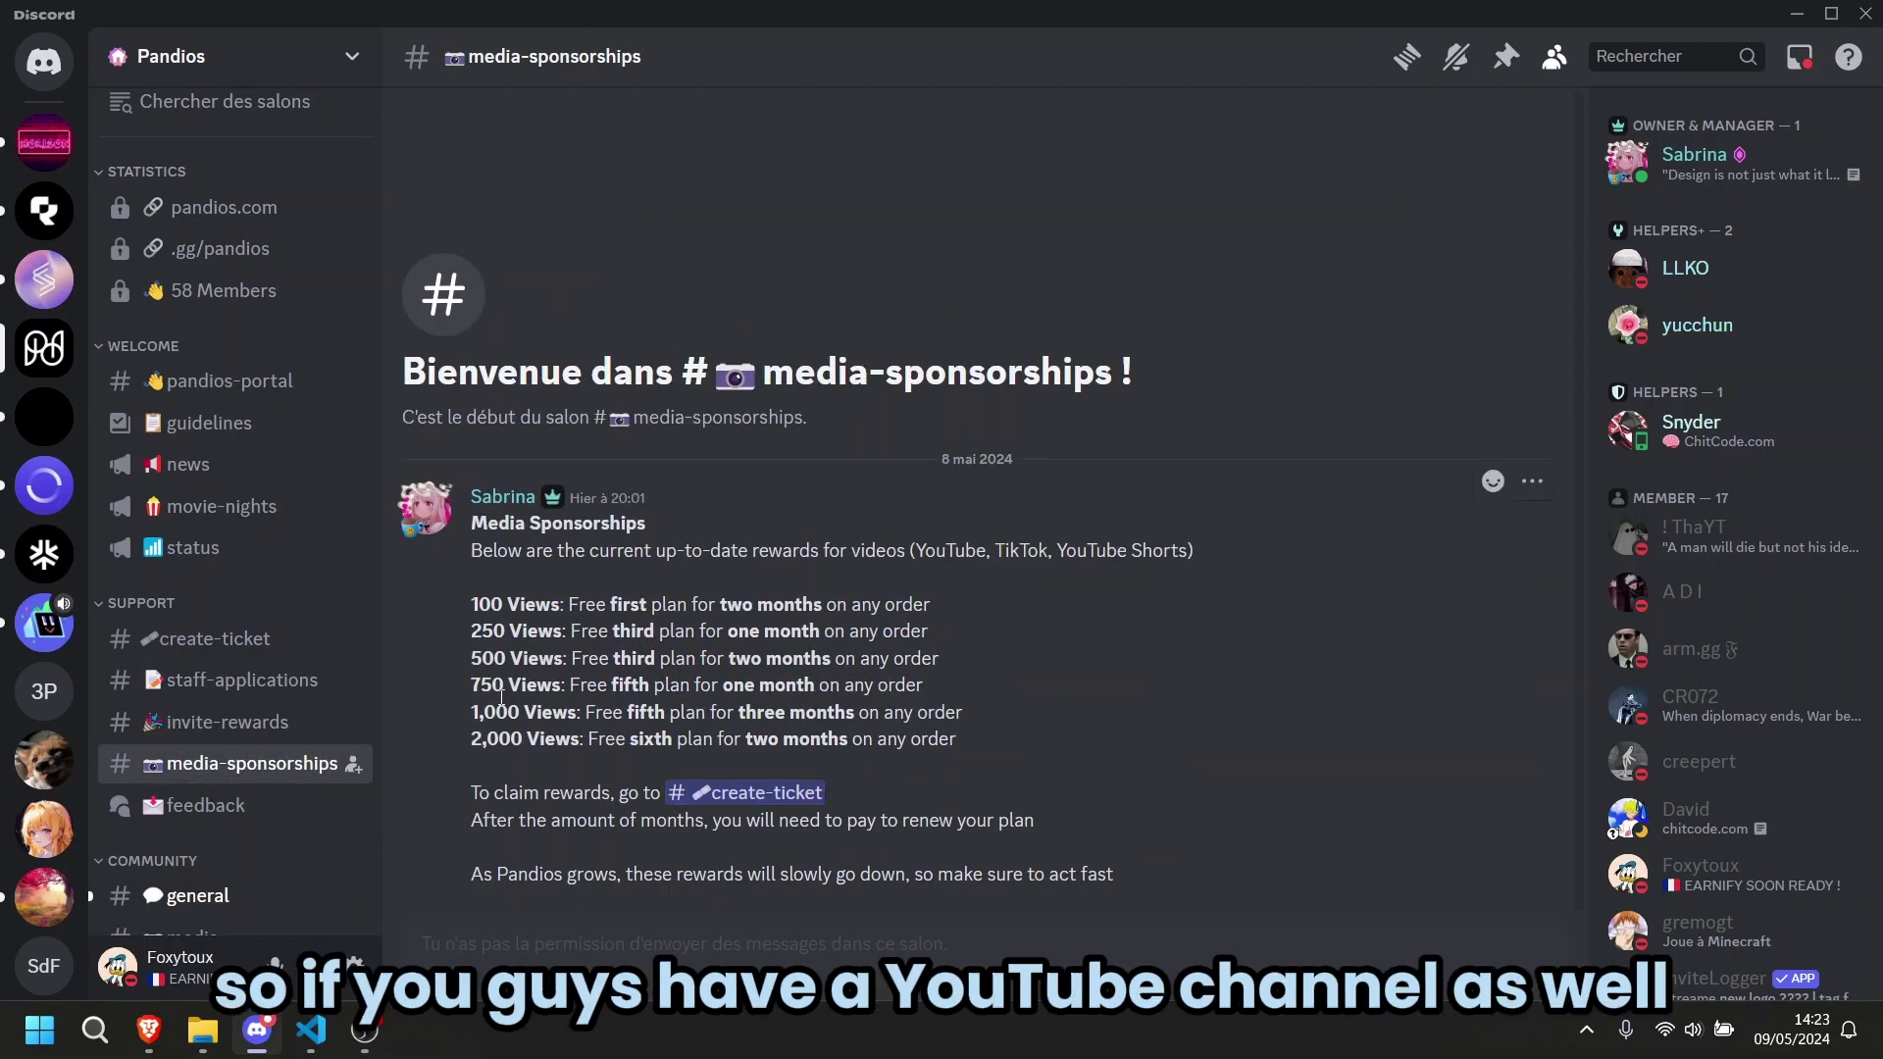
{"action": "left_click", "coordinate": [168, 723]}
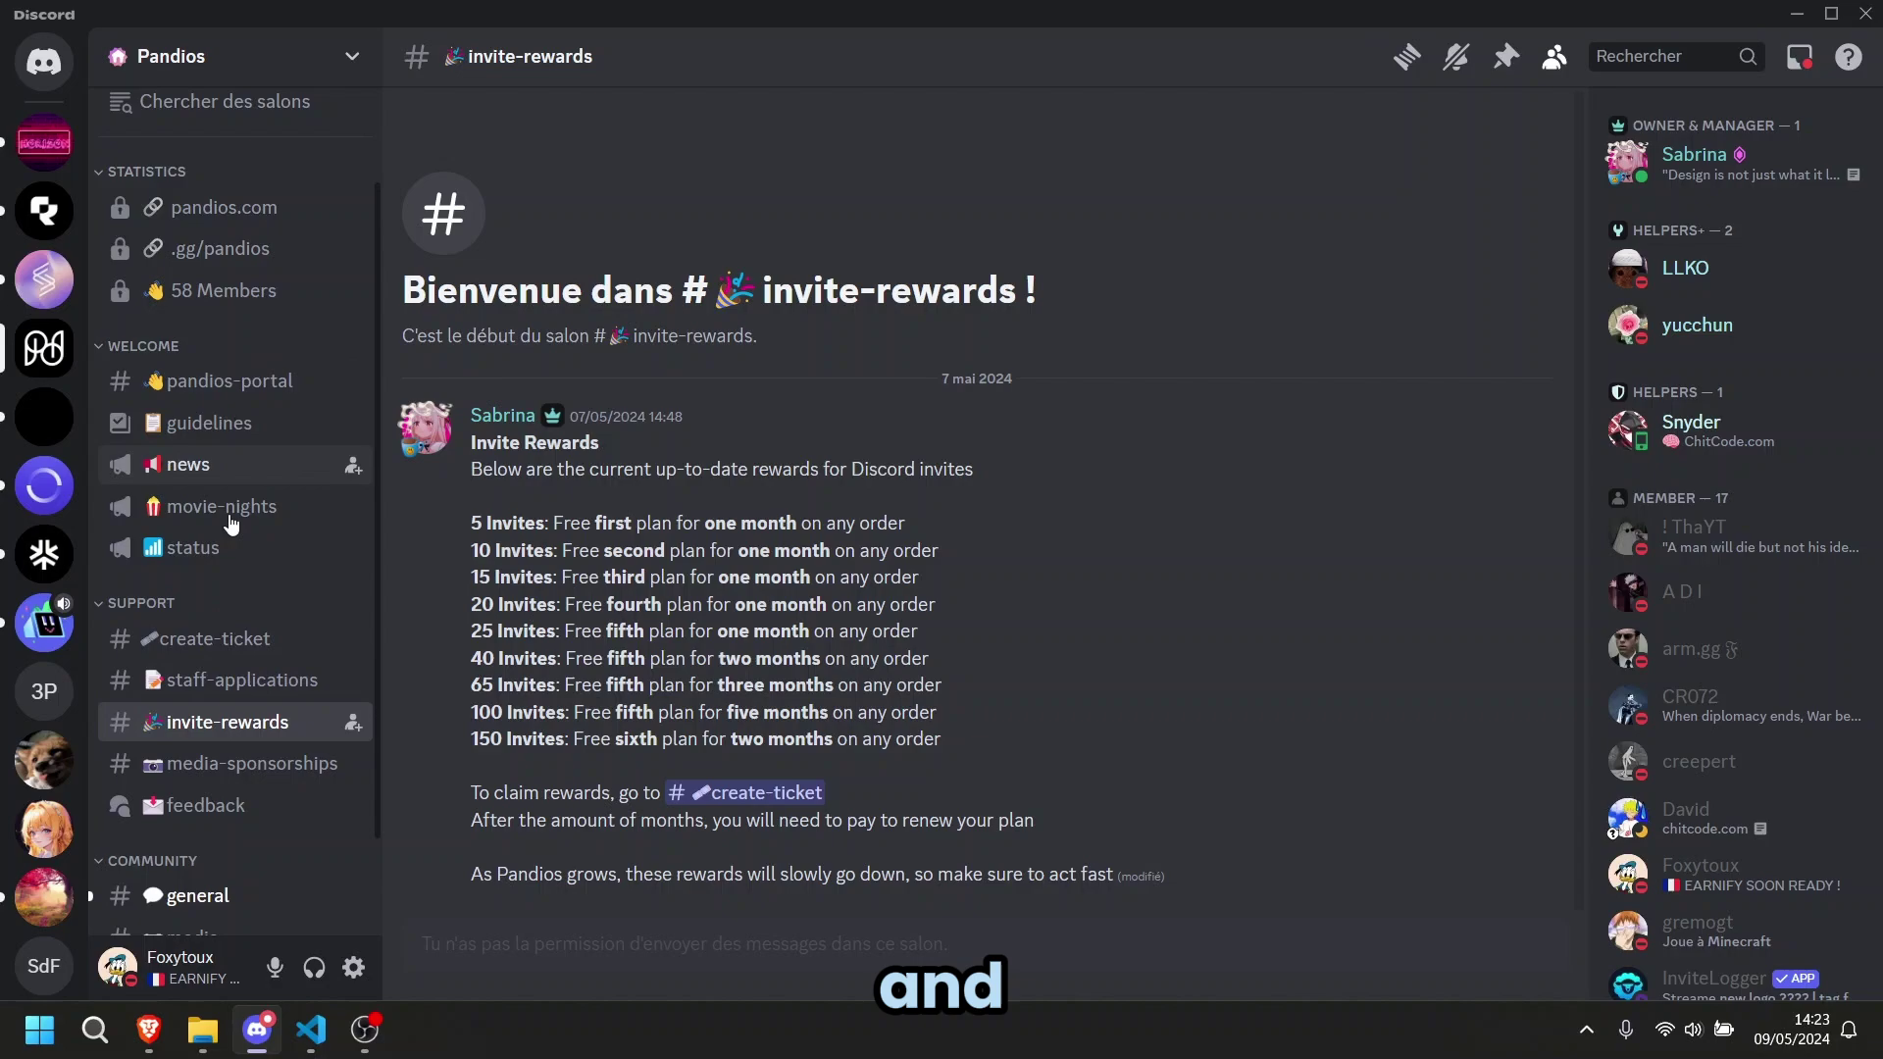
In Brave, fill in the first name on the Make an Account form and register.
{"action": "mouse_move", "coordinate": [149, 1029]}
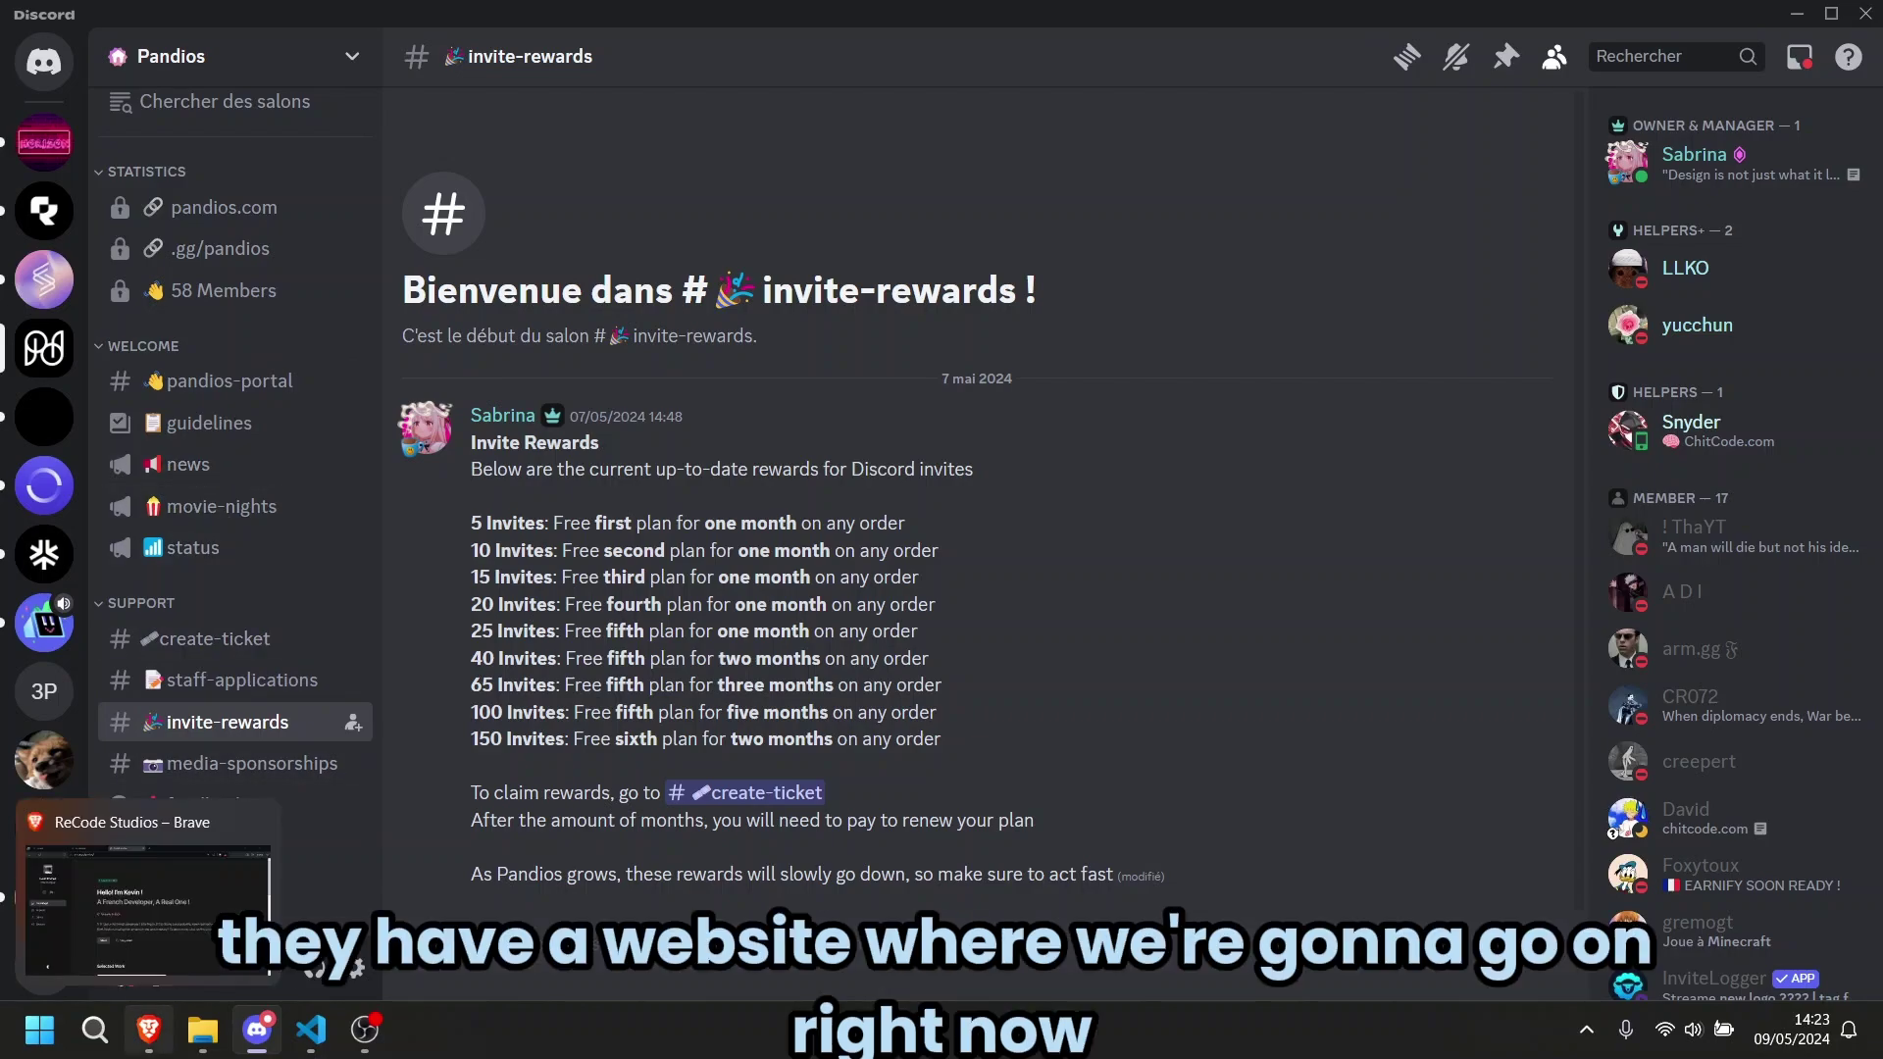
{"action": "left_click", "coordinate": [147, 907]}
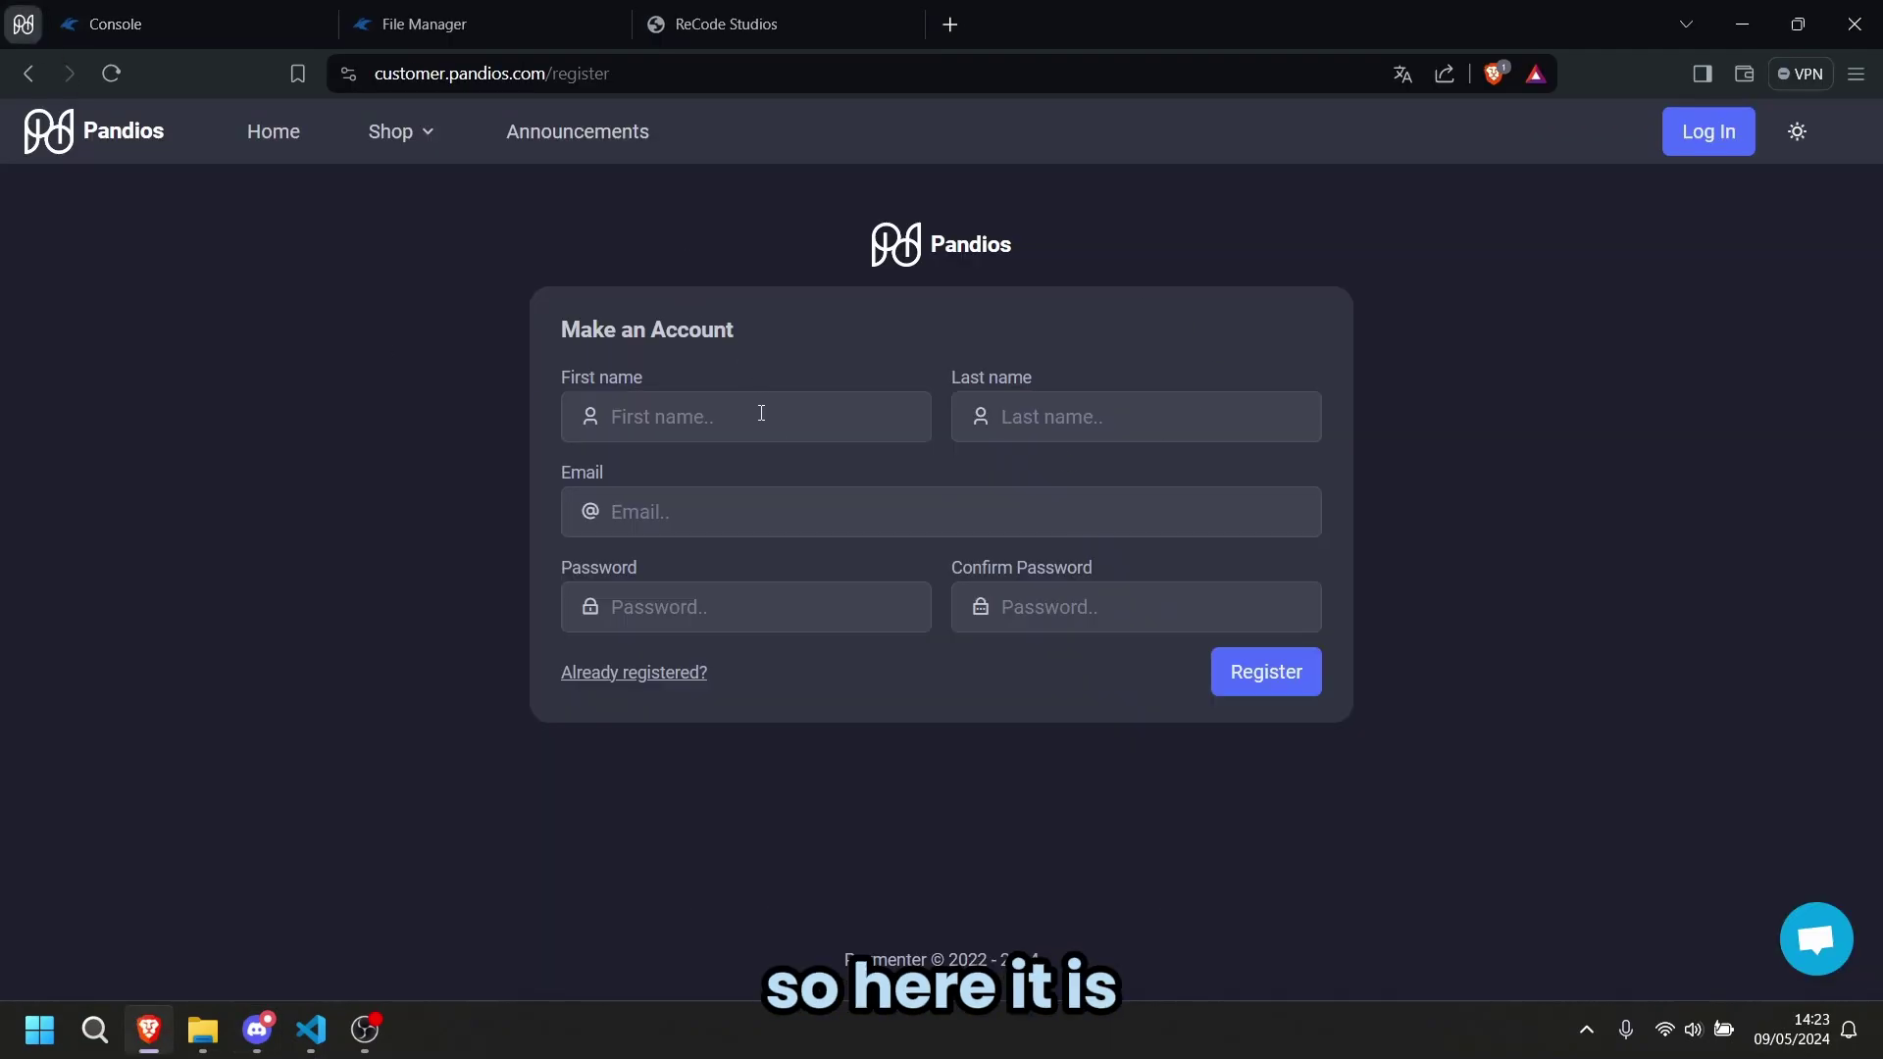
{"action": "left_click", "coordinate": [761, 413]}
{"action": "type", "text": "Kevin"}
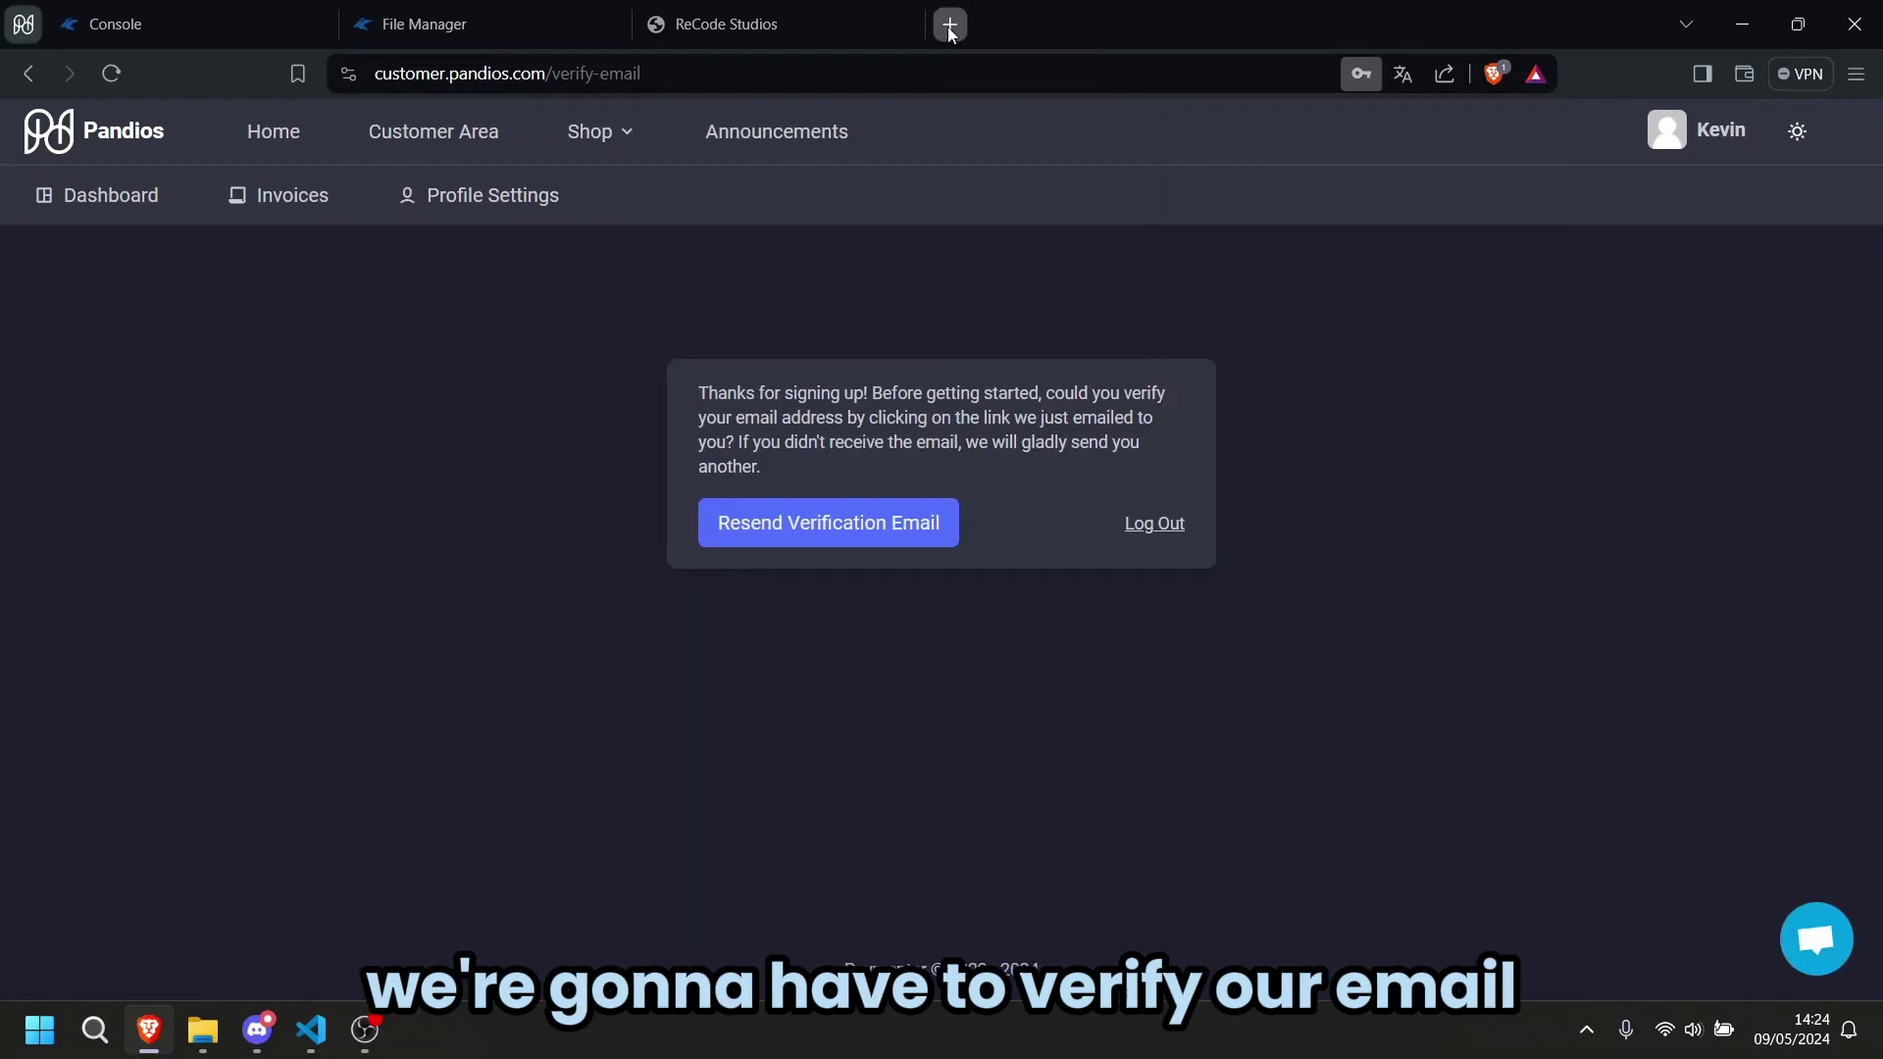
Load gmail.com in a new browser tab.
{"action": "left_click", "coordinate": [950, 25]}
{"action": "type", "text": "gmail.com"}
{"action": "key", "text": "Return"}
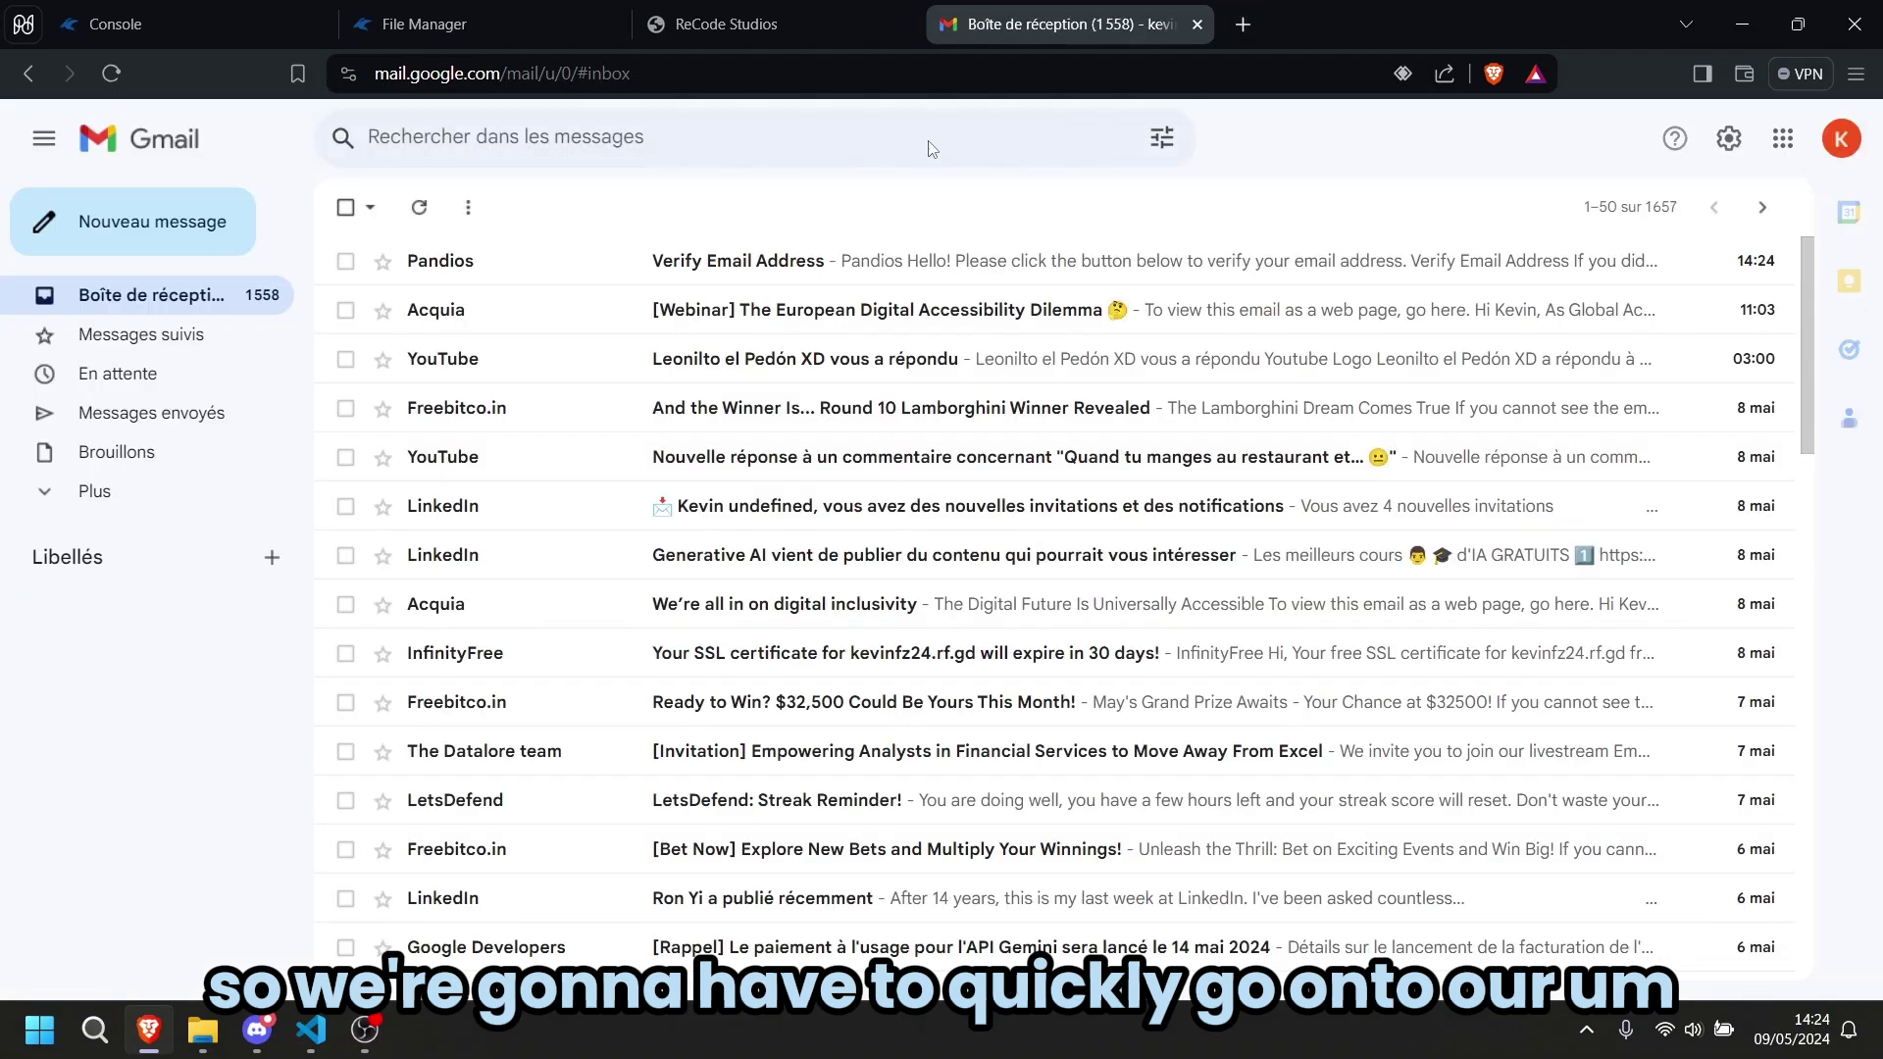
Open the Pandios 'Verify Email Address' email and follow its Verify Email Address button.
{"action": "left_click", "coordinate": [910, 260]}
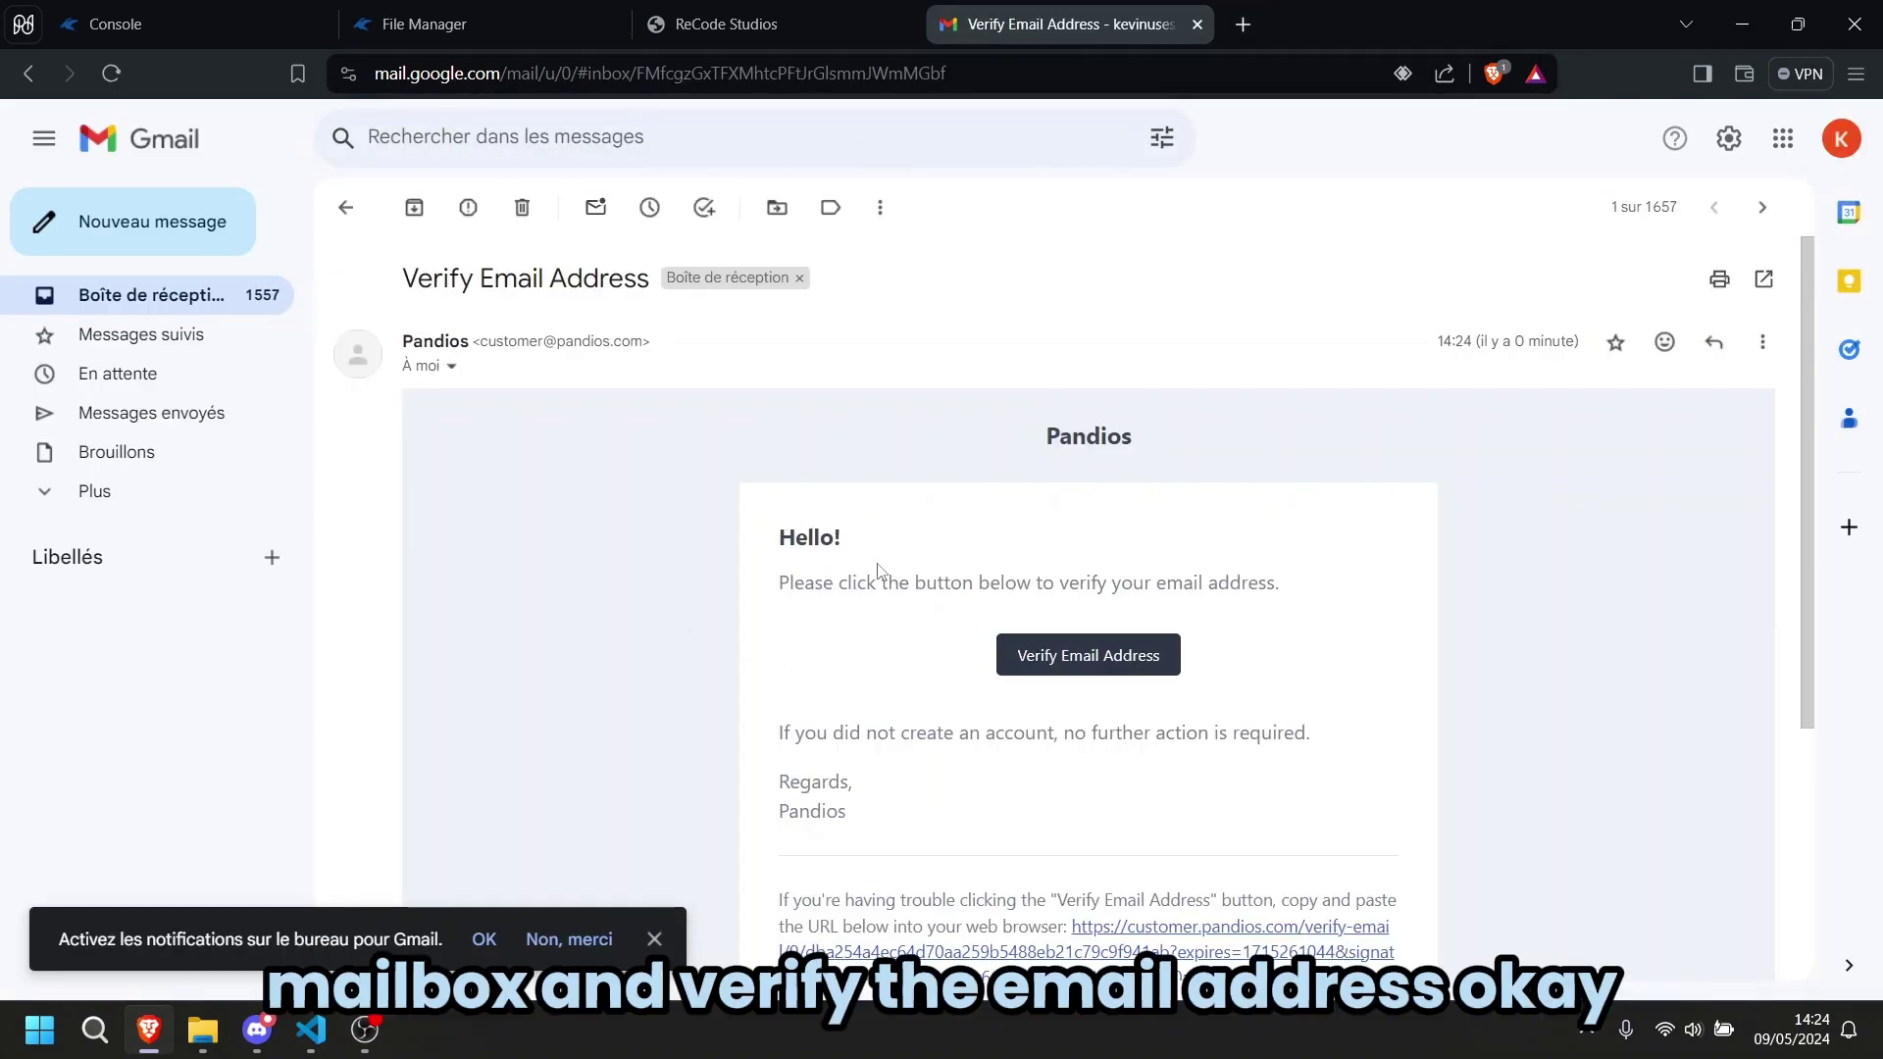
{"action": "left_click", "coordinate": [1124, 664]}
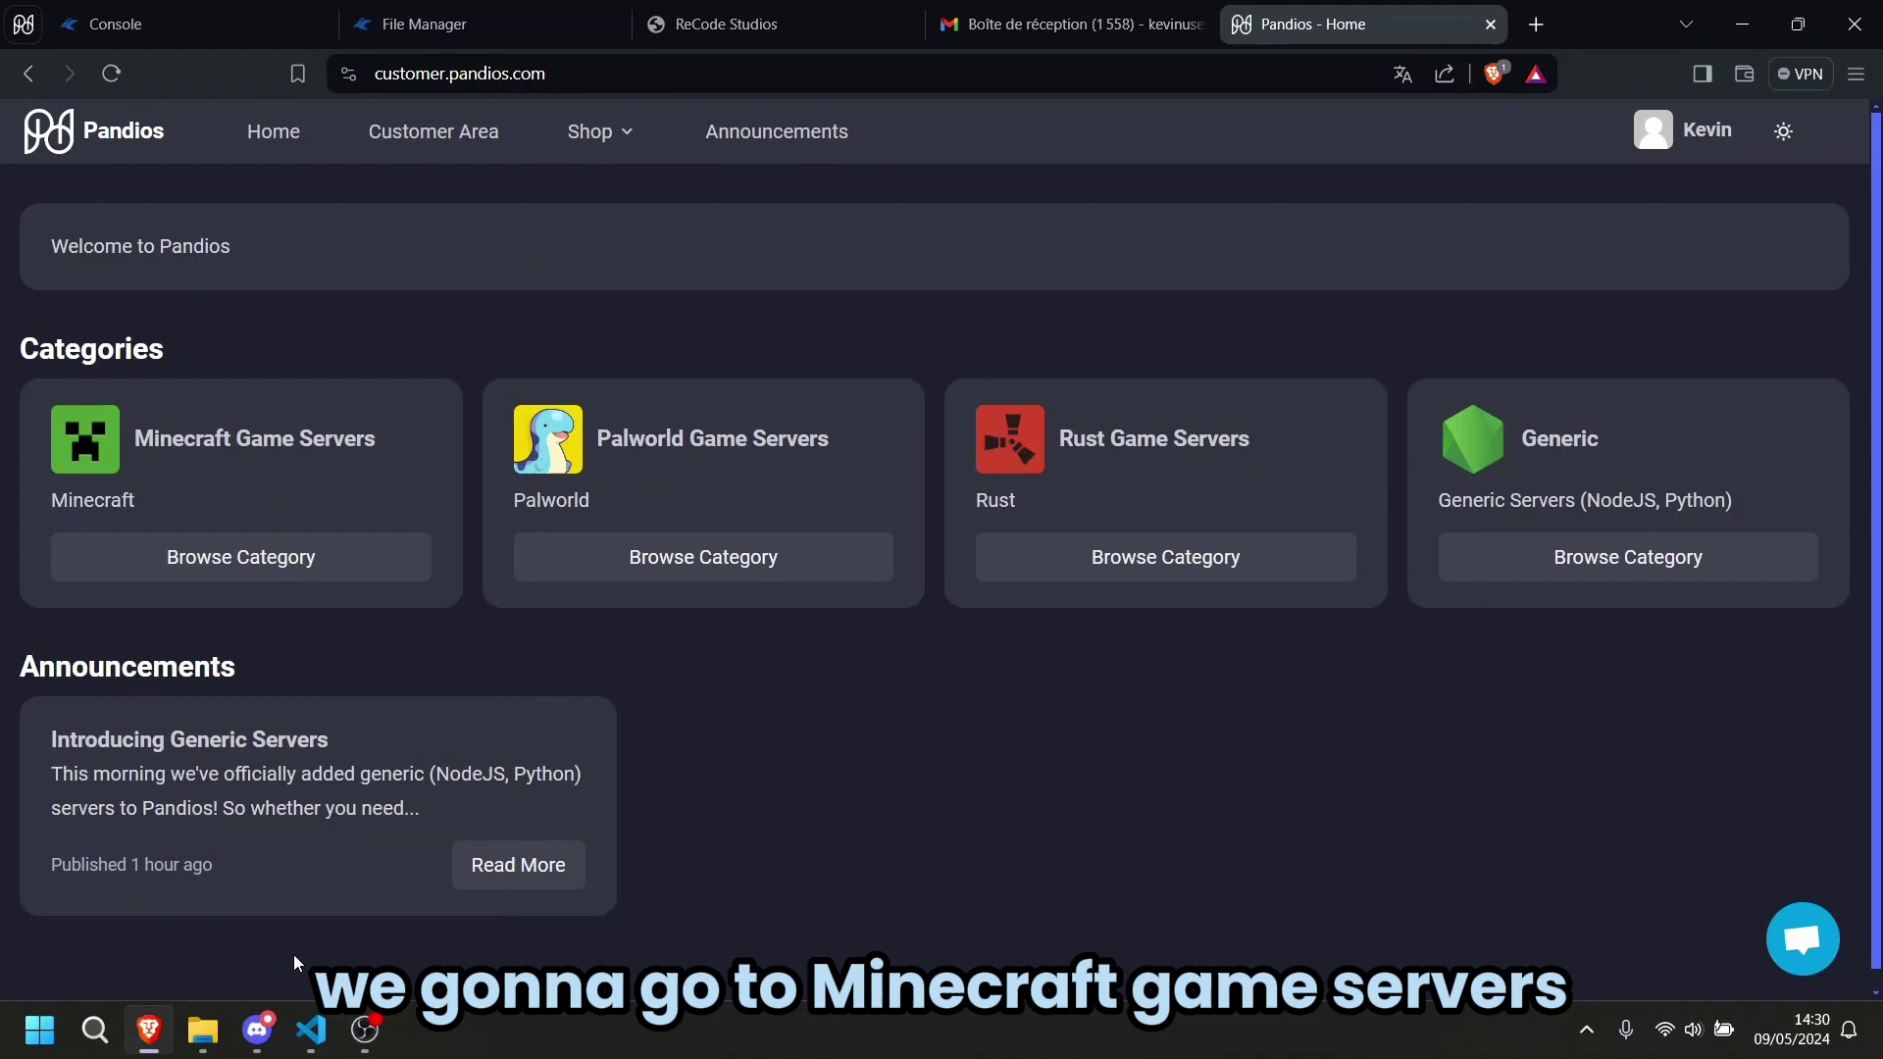
Browse the Minecraft plans, then via Shop > Minecraft add the £3.99 Wood plan to the cart.
{"action": "left_click", "coordinate": [298, 558]}
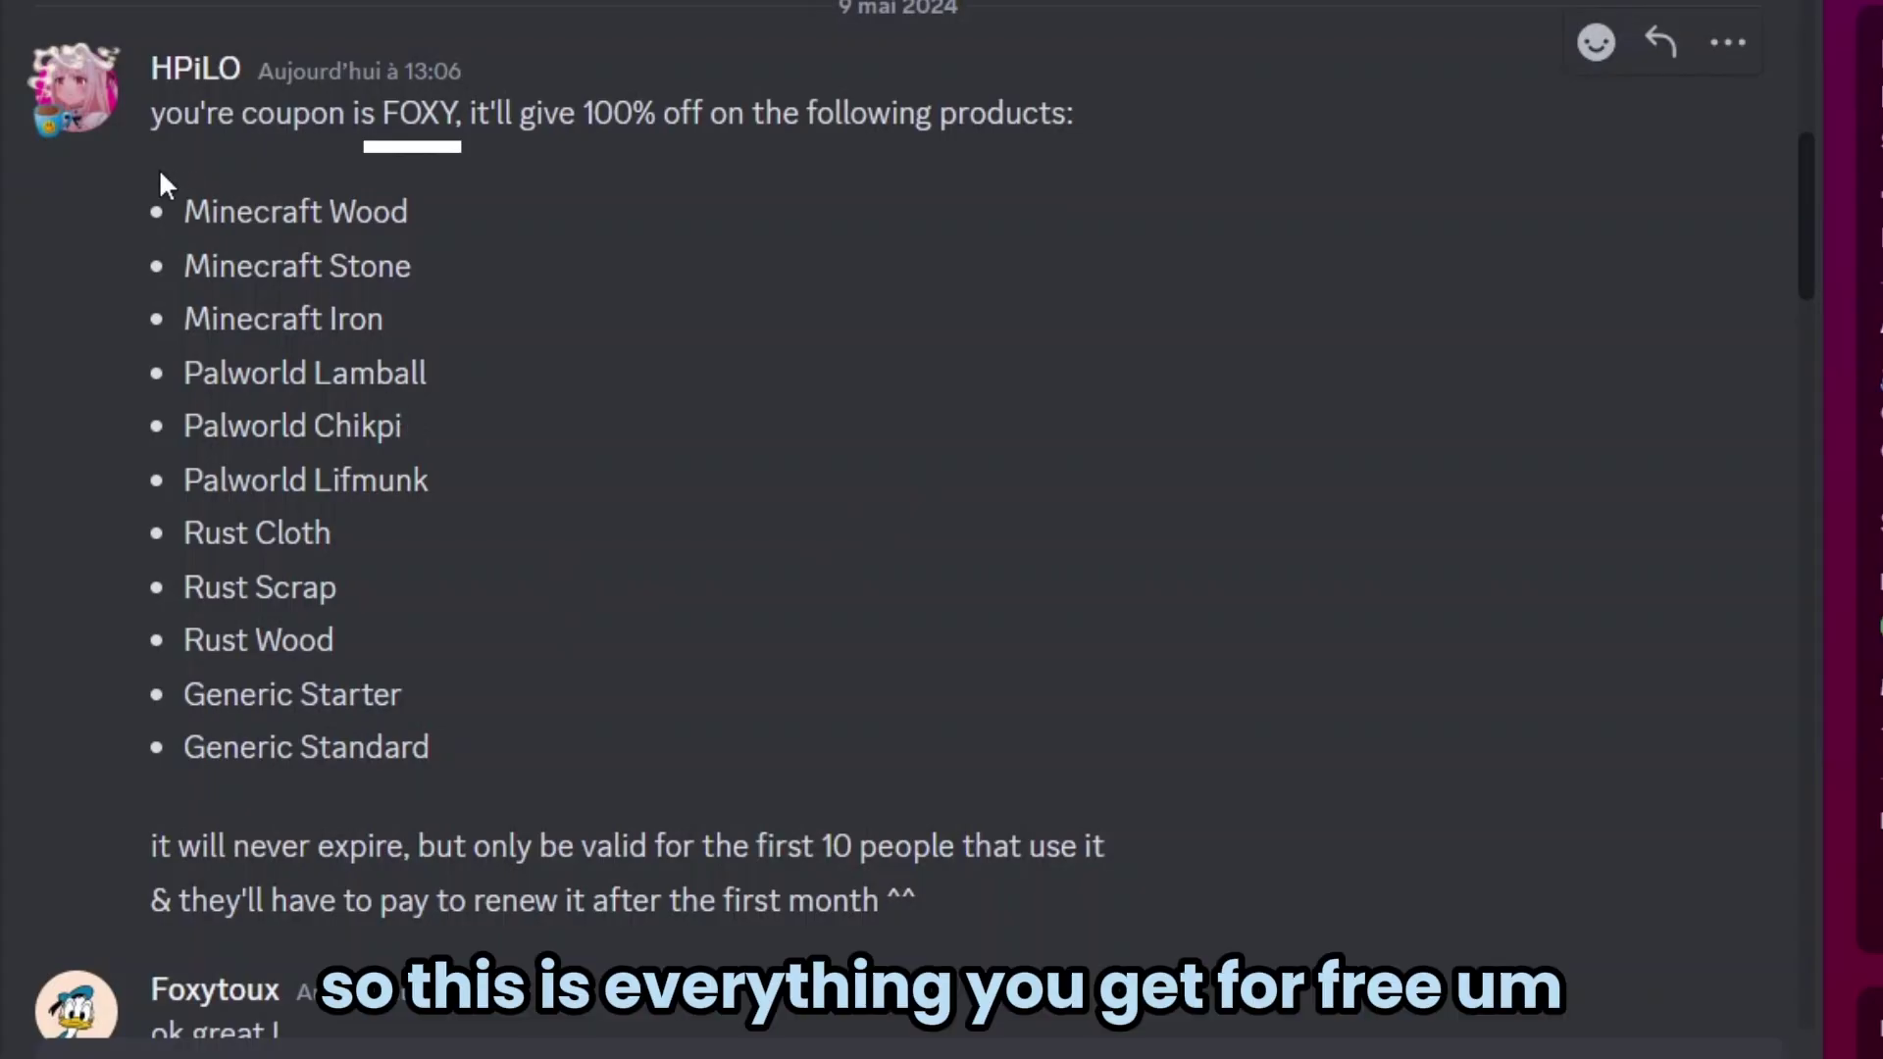
{"action": "mouse_move", "coordinate": [159, 168]}
{"action": "left_mouse_down"}
{"action": "mouse_move", "coordinate": [372, 500]}
{"action": "mouse_move", "coordinate": [438, 737]}
{"action": "left_mouse_up"}
{"action": "left_click", "coordinate": [443, 761]}
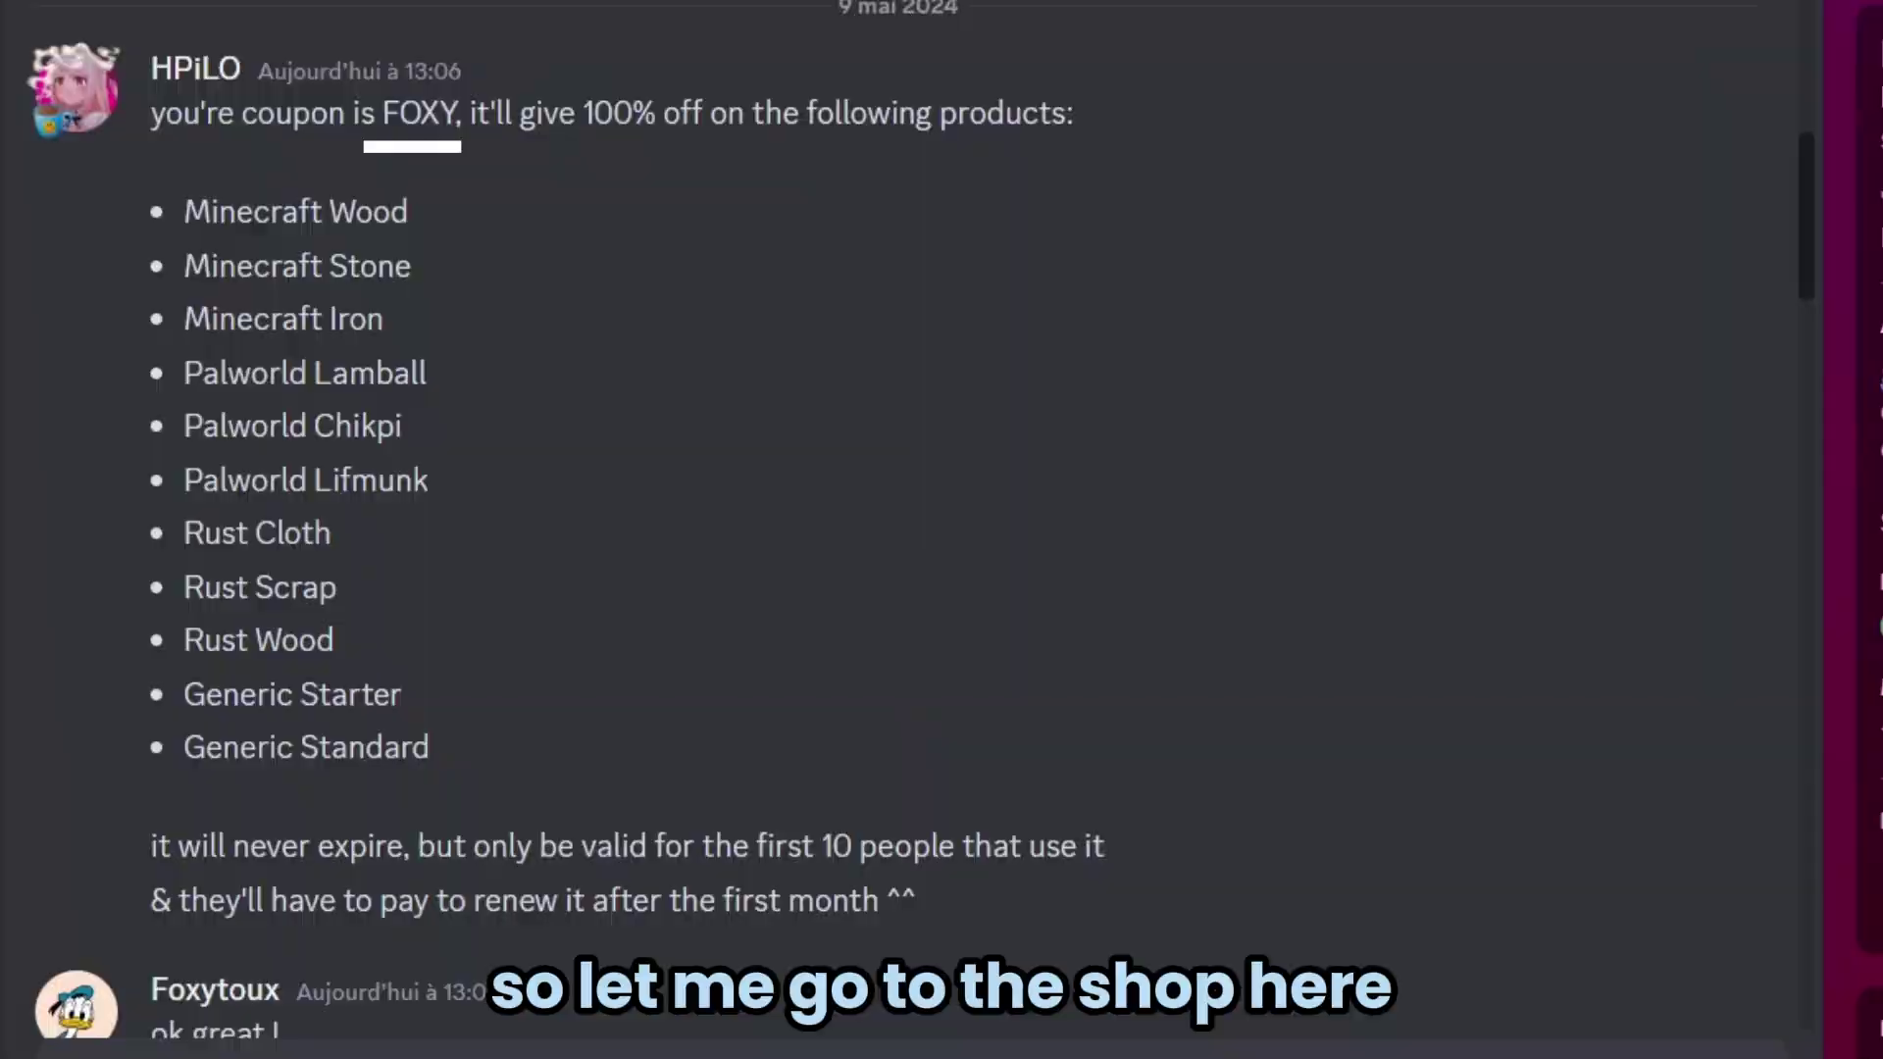
{"action": "left_click", "coordinate": [420, 134]}
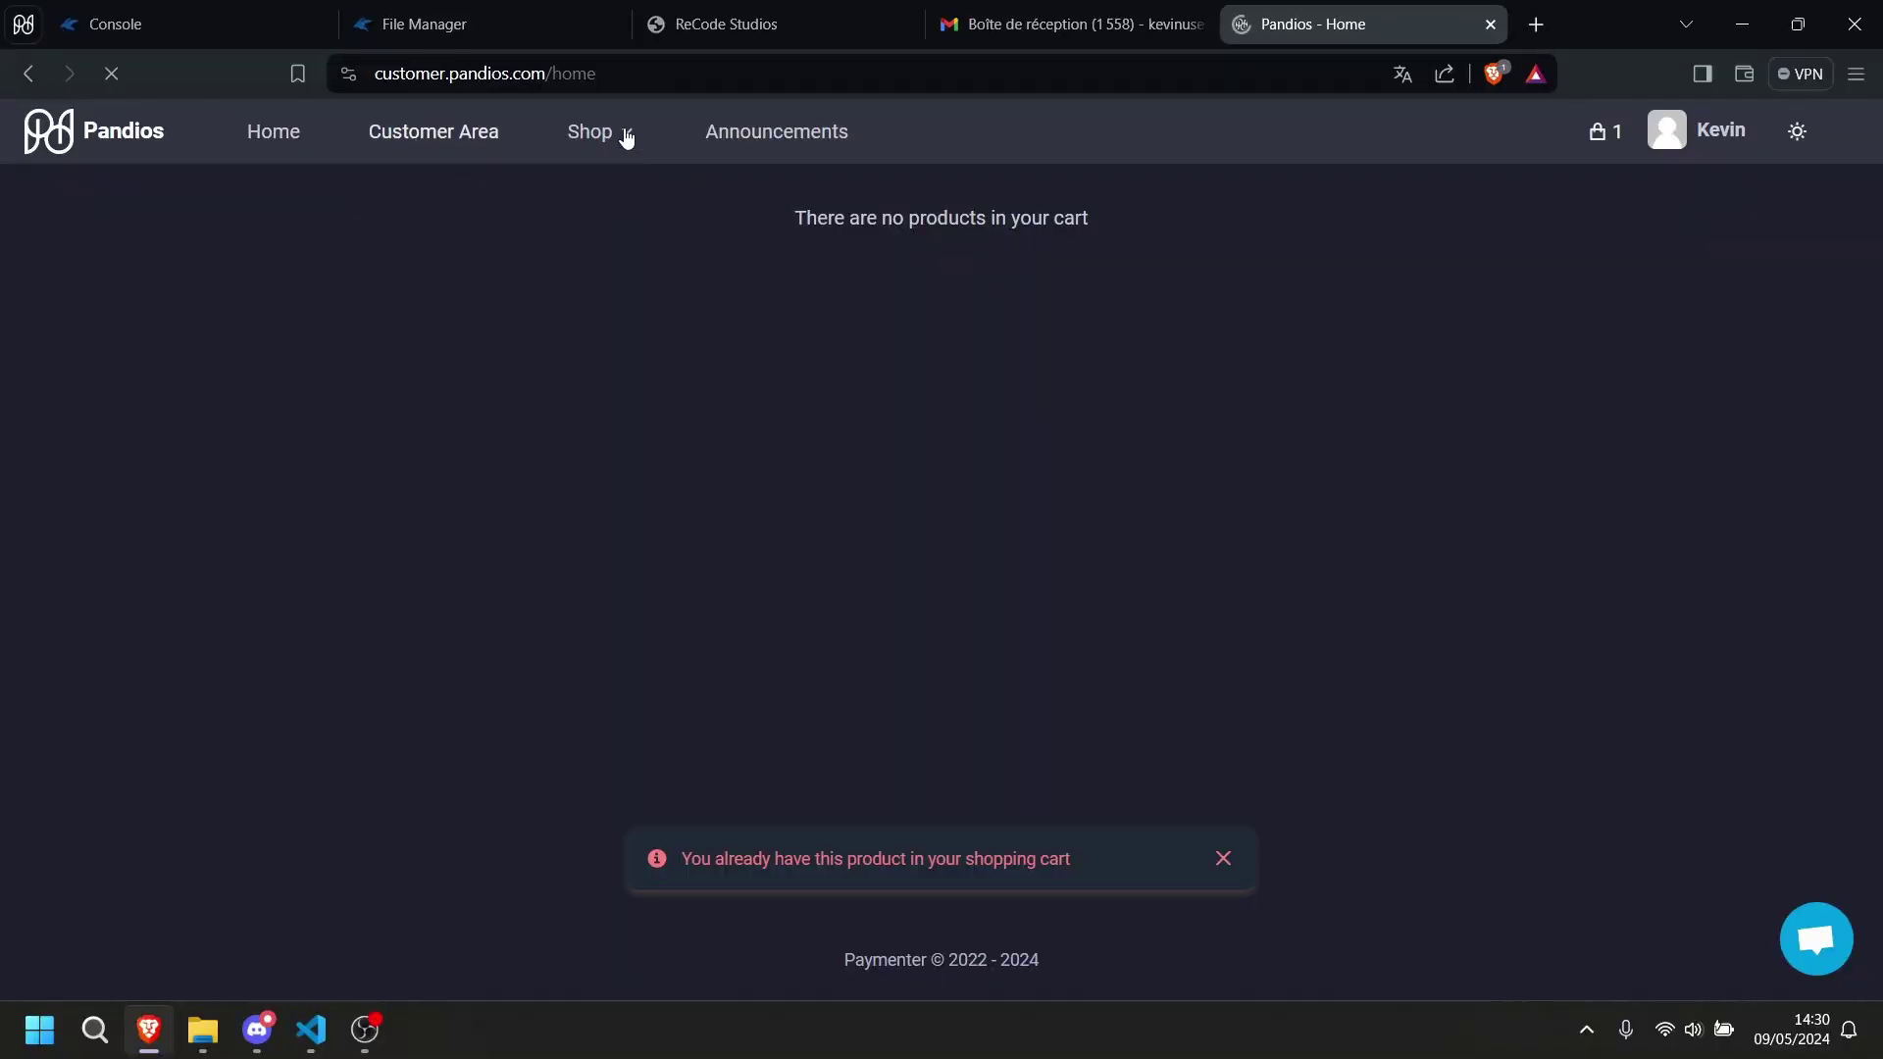
{"action": "left_click", "coordinate": [622, 135]}
{"action": "left_click", "coordinate": [614, 202]}
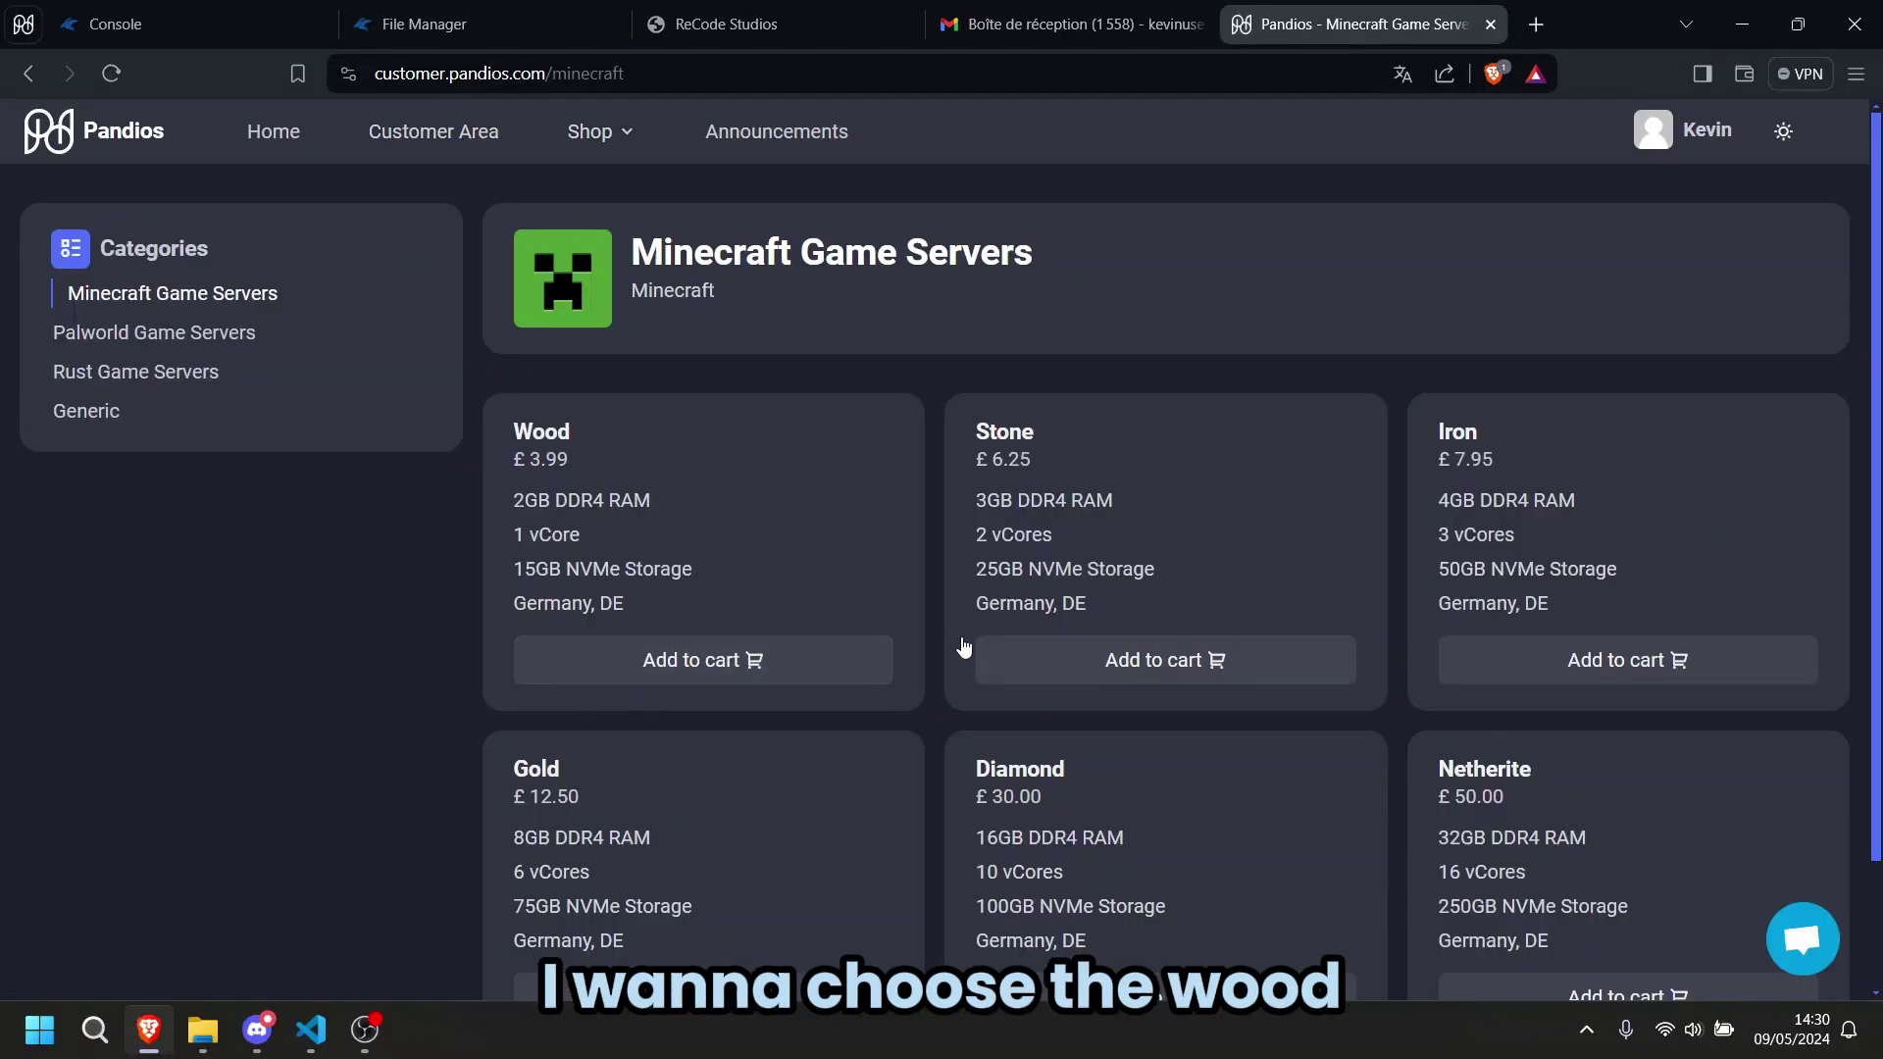
{"action": "left_click", "coordinate": [697, 664]}
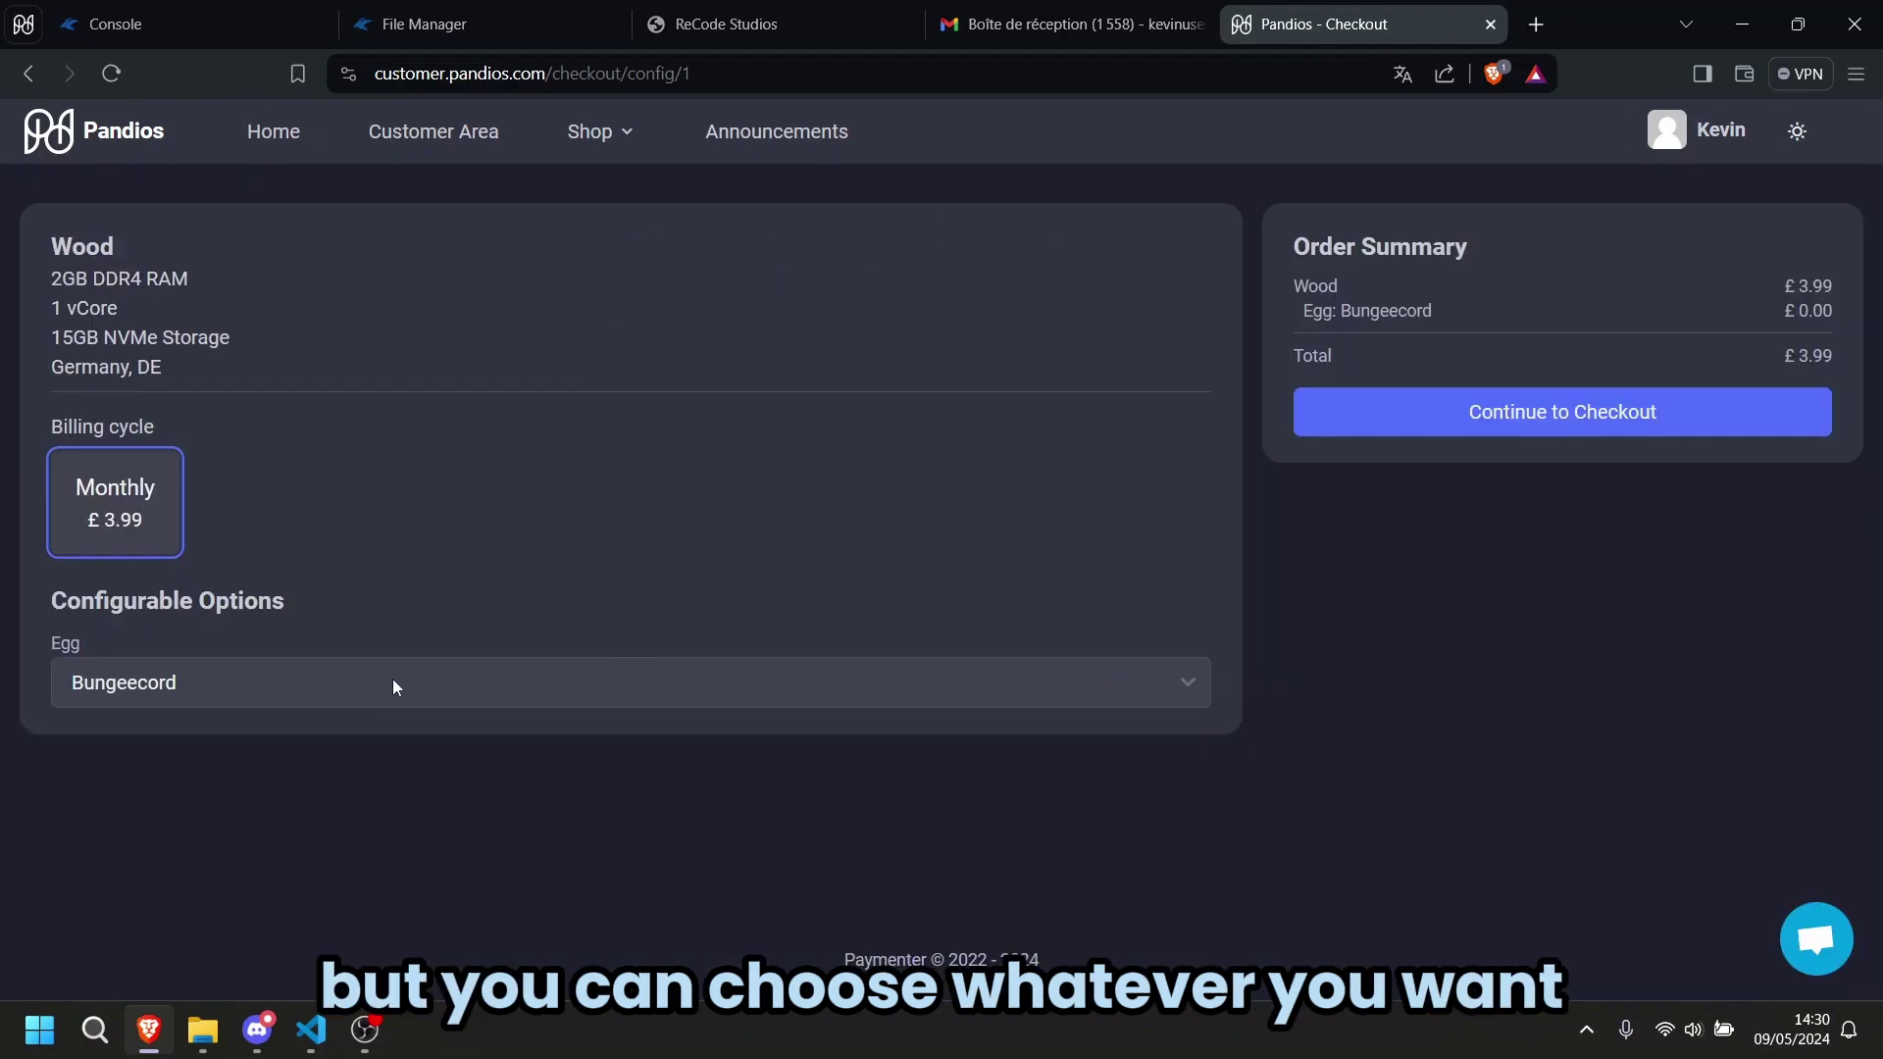
Choose the Vanilla egg for the Wood plan and continue to checkout.
{"action": "left_click", "coordinate": [392, 683]}
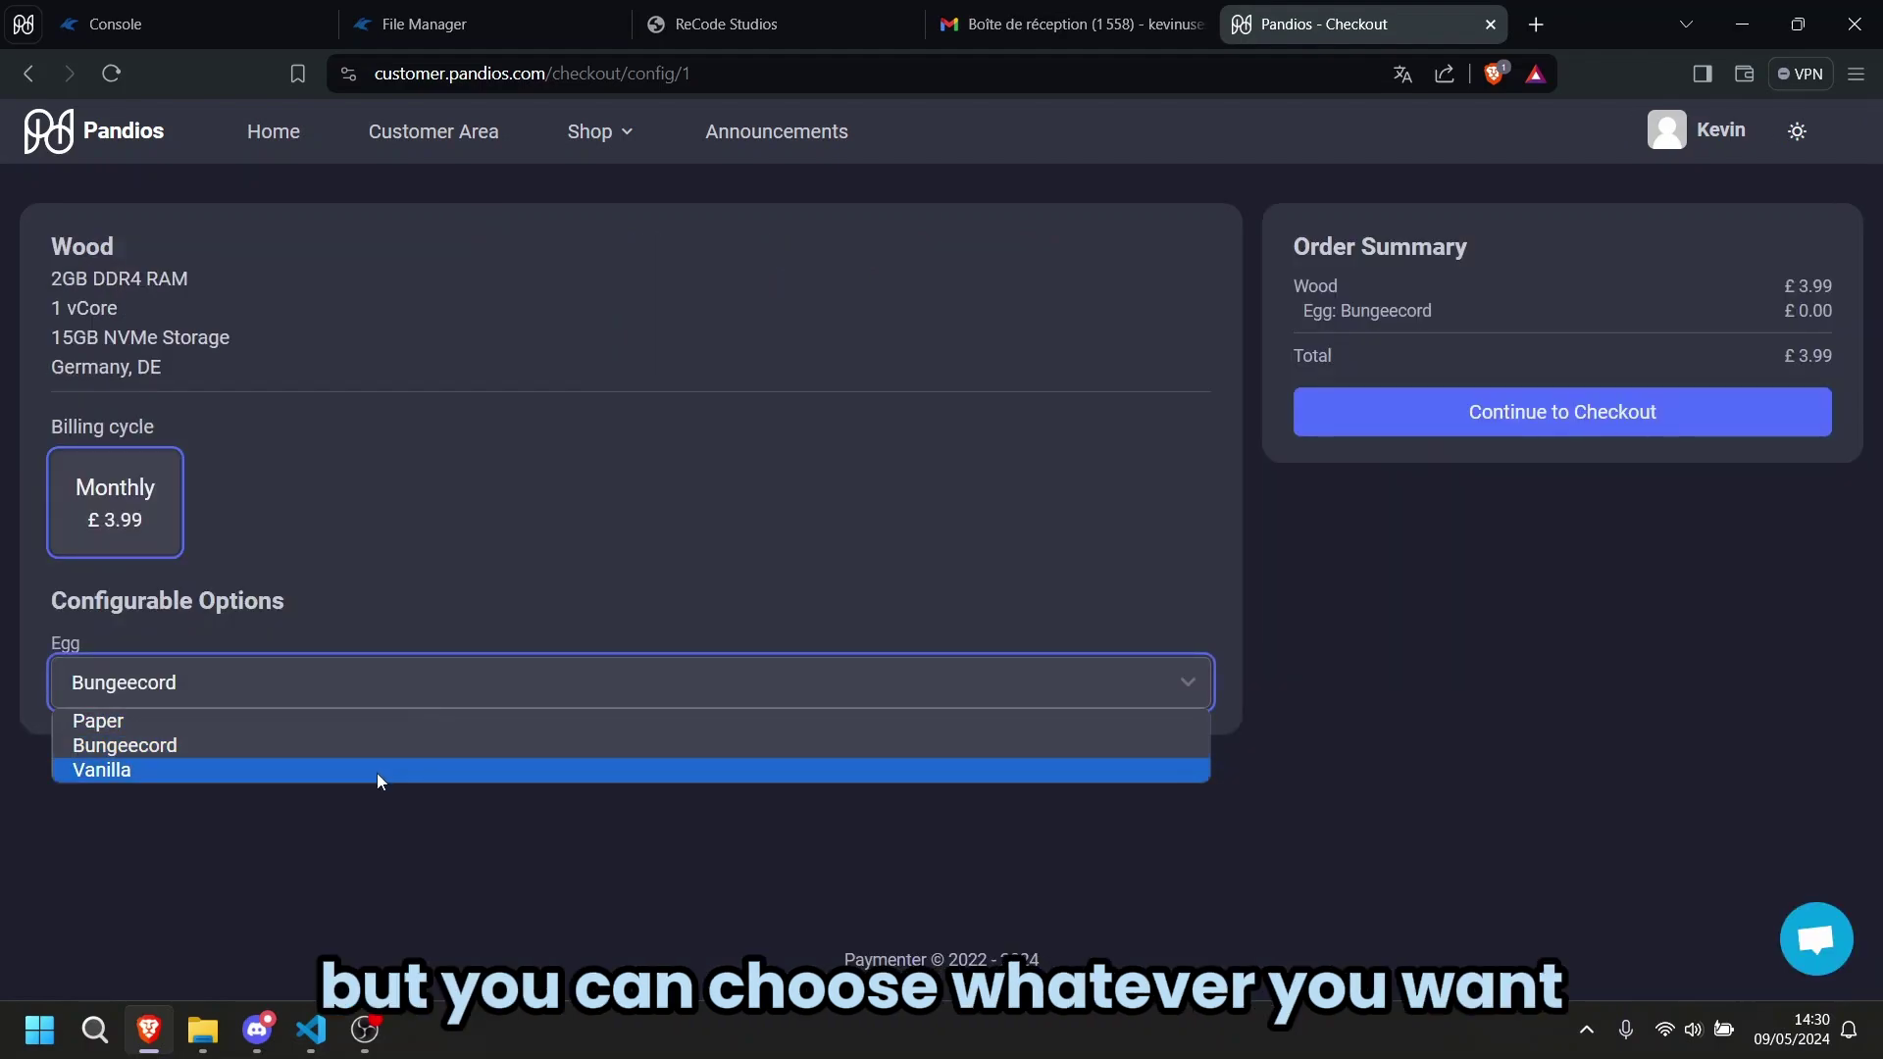
{"action": "left_click", "coordinate": [378, 770]}
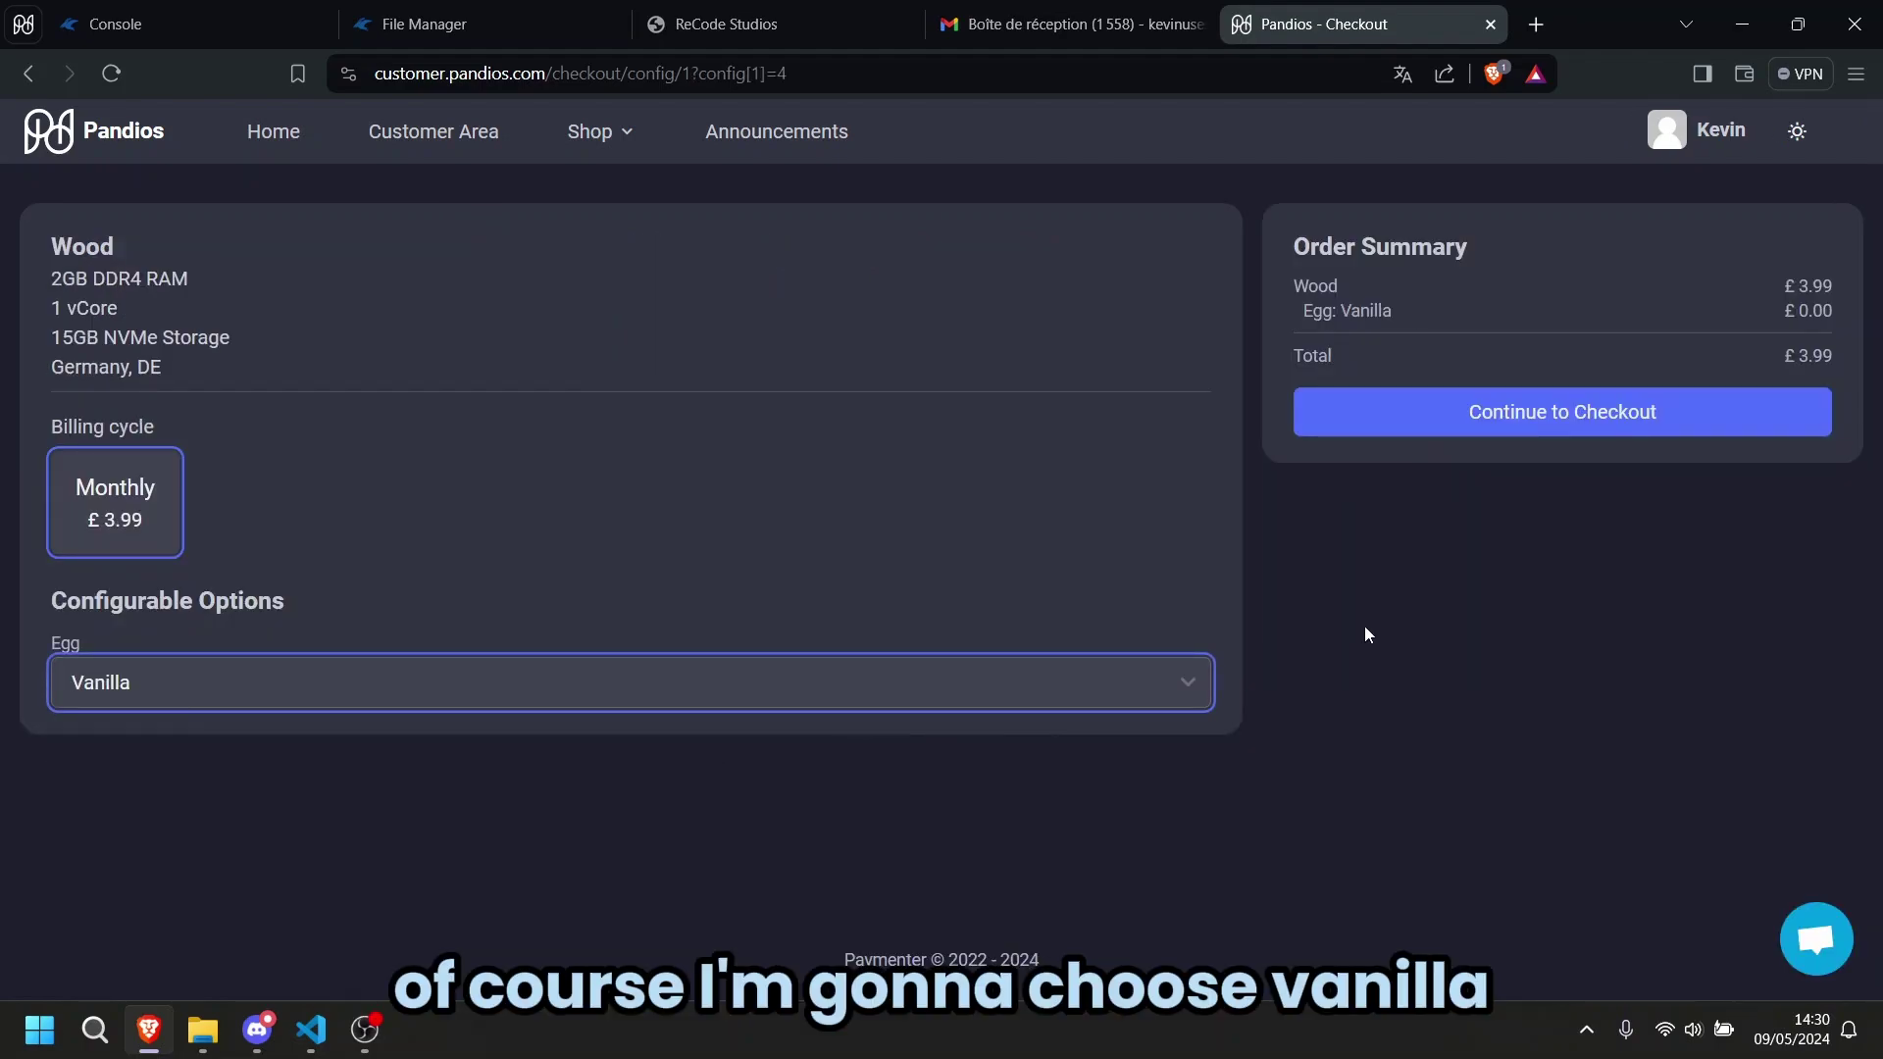
{"action": "left_click", "coordinate": [1502, 416]}
Validate the 100% discount coupon and place the order at £0.00.
{"action": "left_click", "coordinate": [1526, 247]}
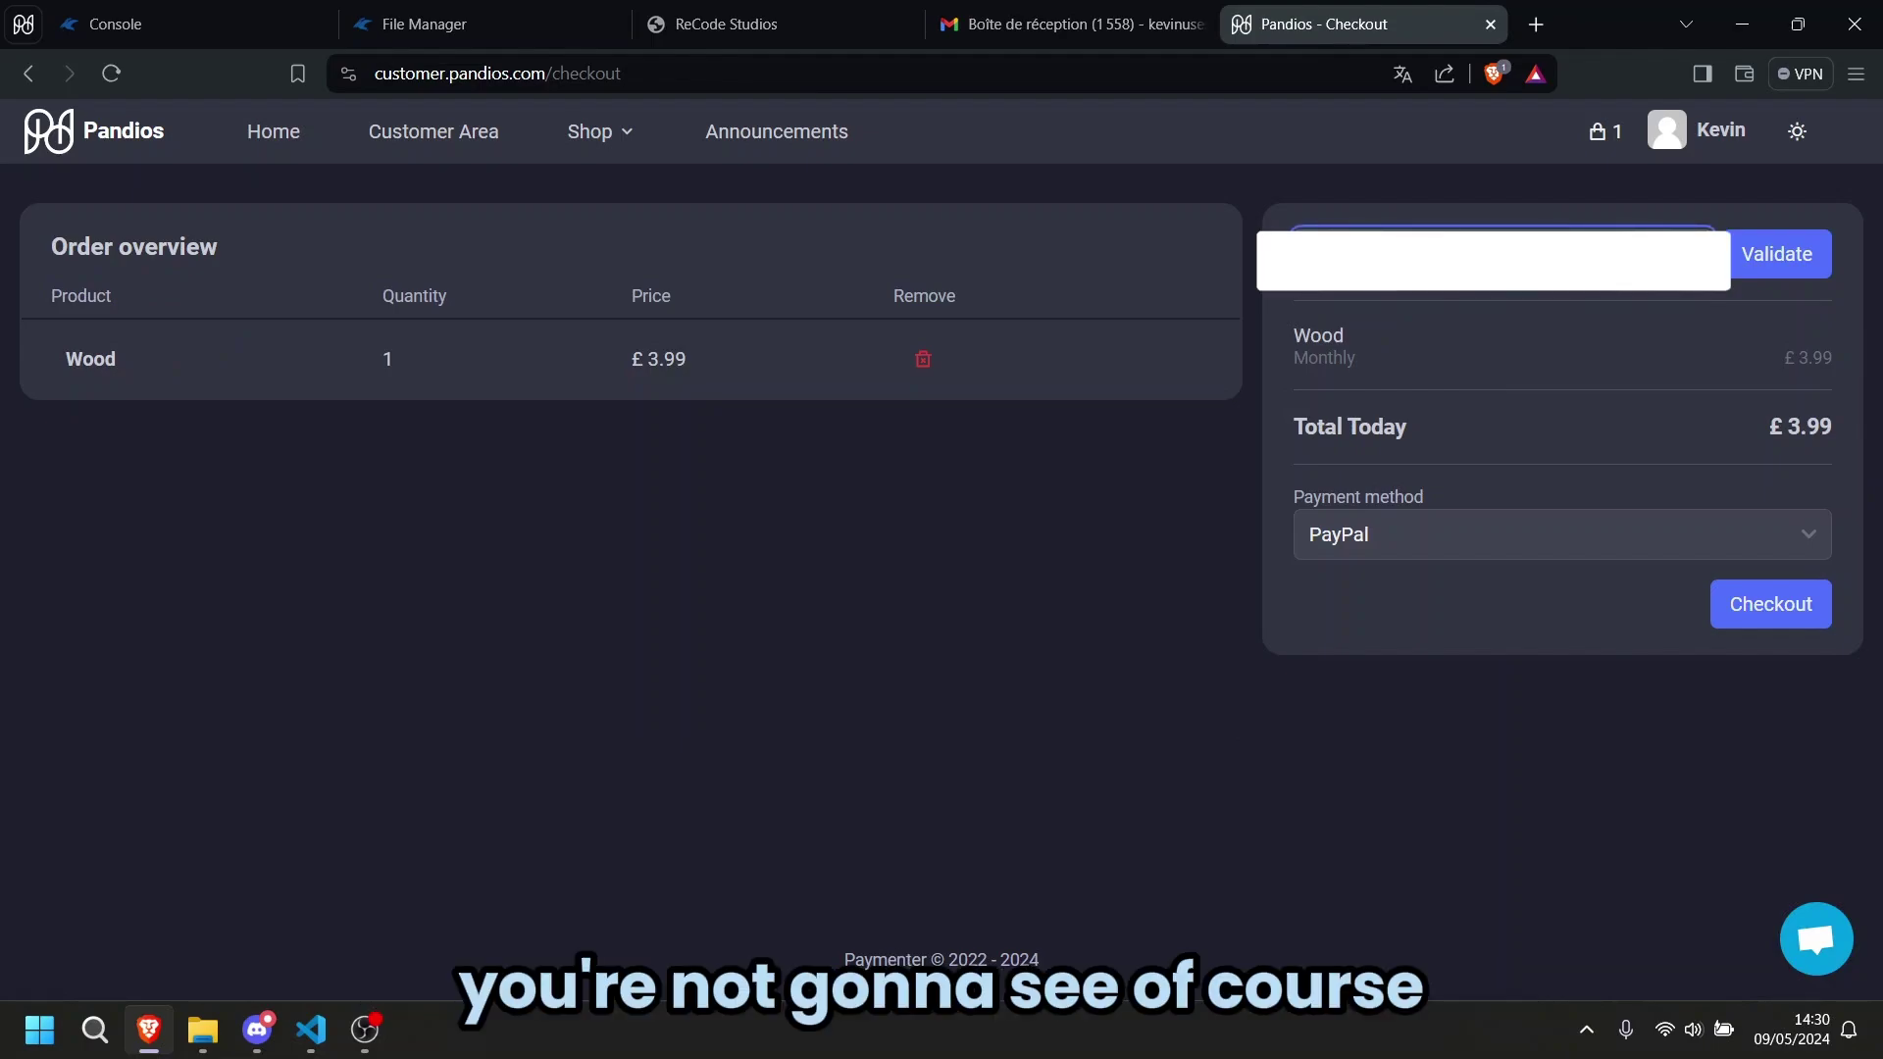
{"action": "left_click", "coordinate": [1777, 254]}
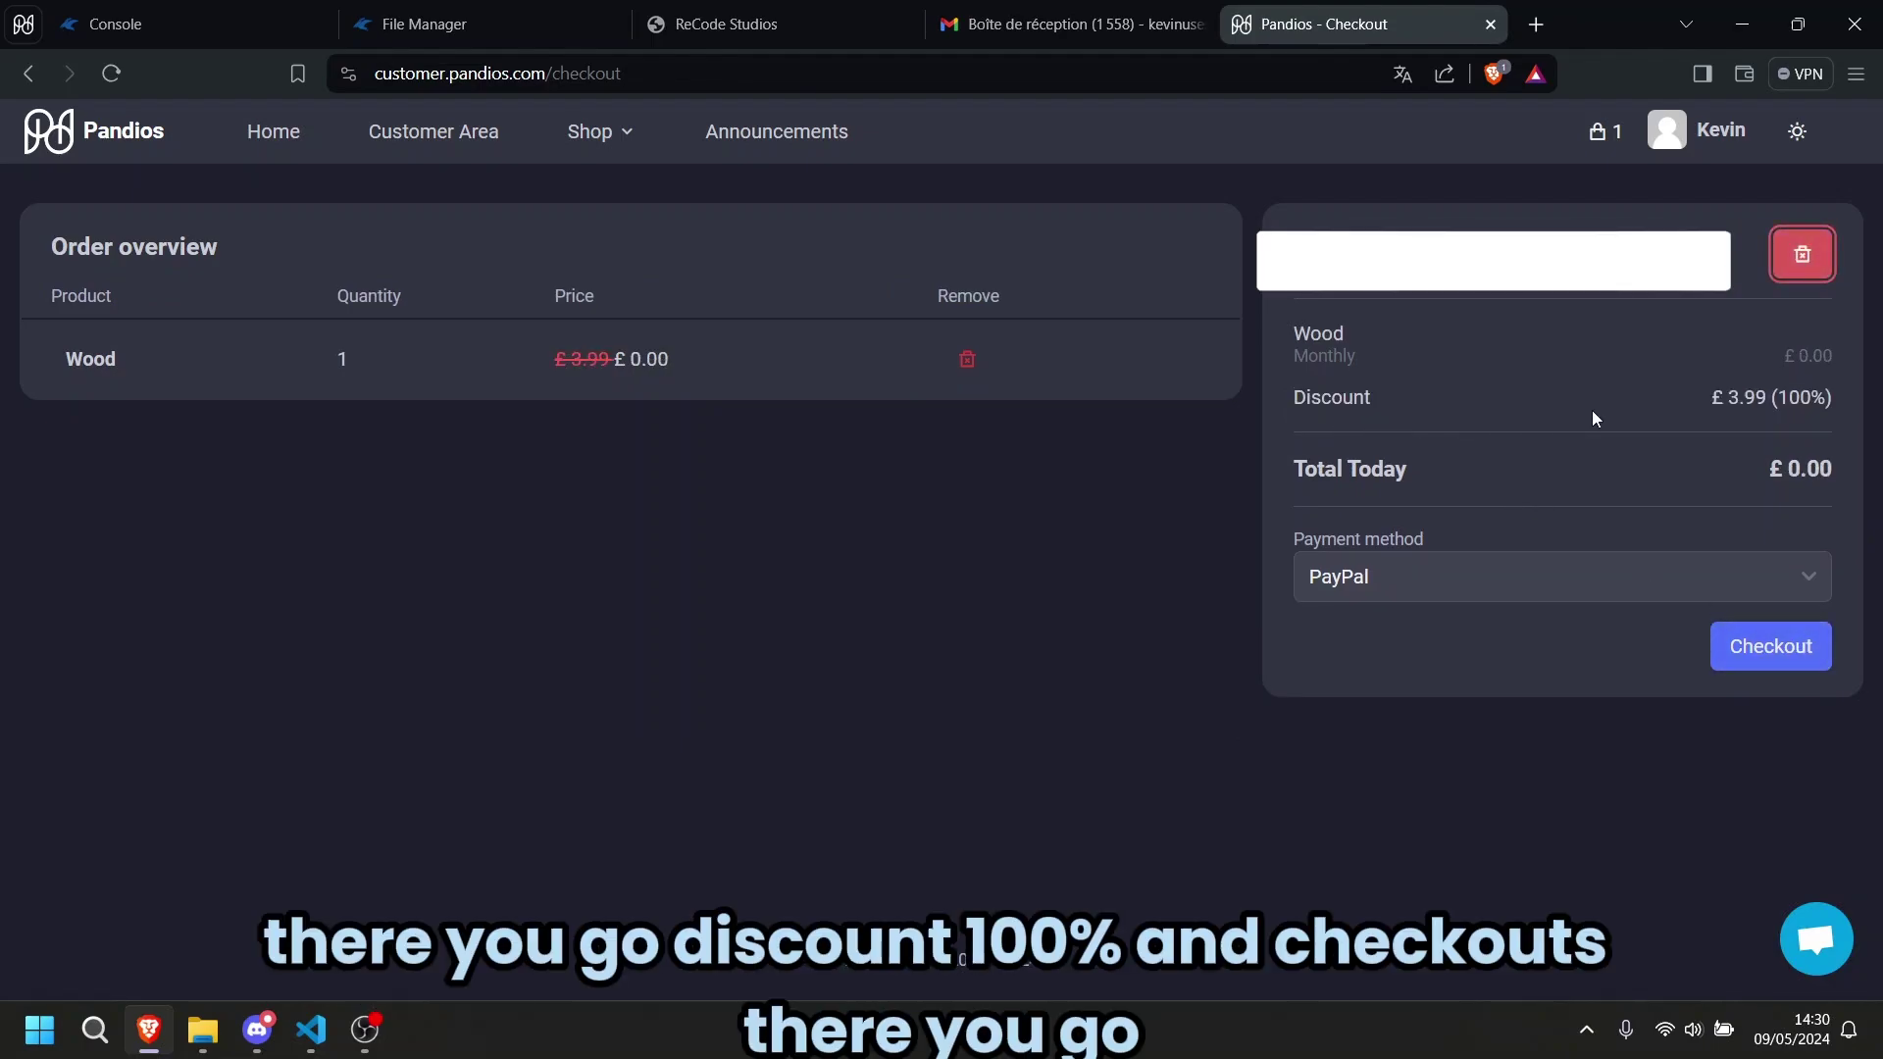
{"action": "left_click", "coordinate": [1734, 665]}
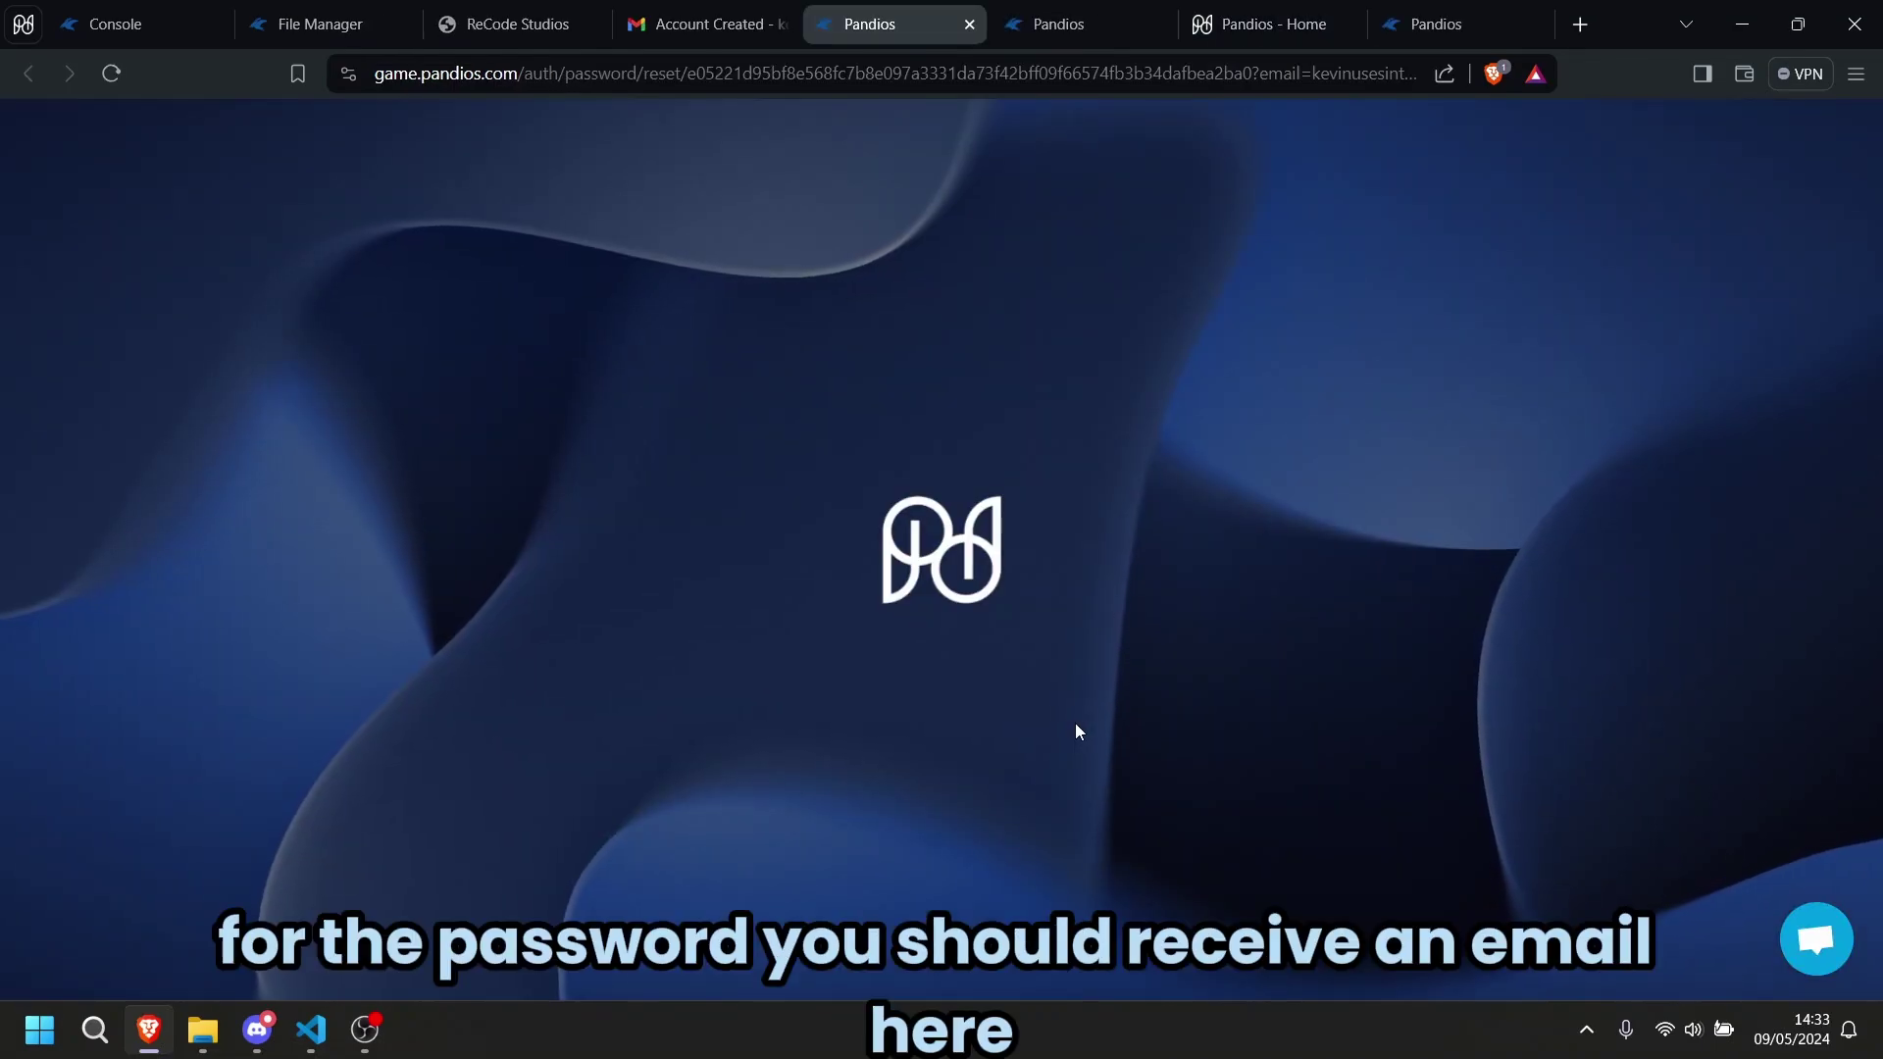
Enter the new password in both the New Password and Confirm New Password fields.
{"action": "left_click", "coordinate": [677, 24]}
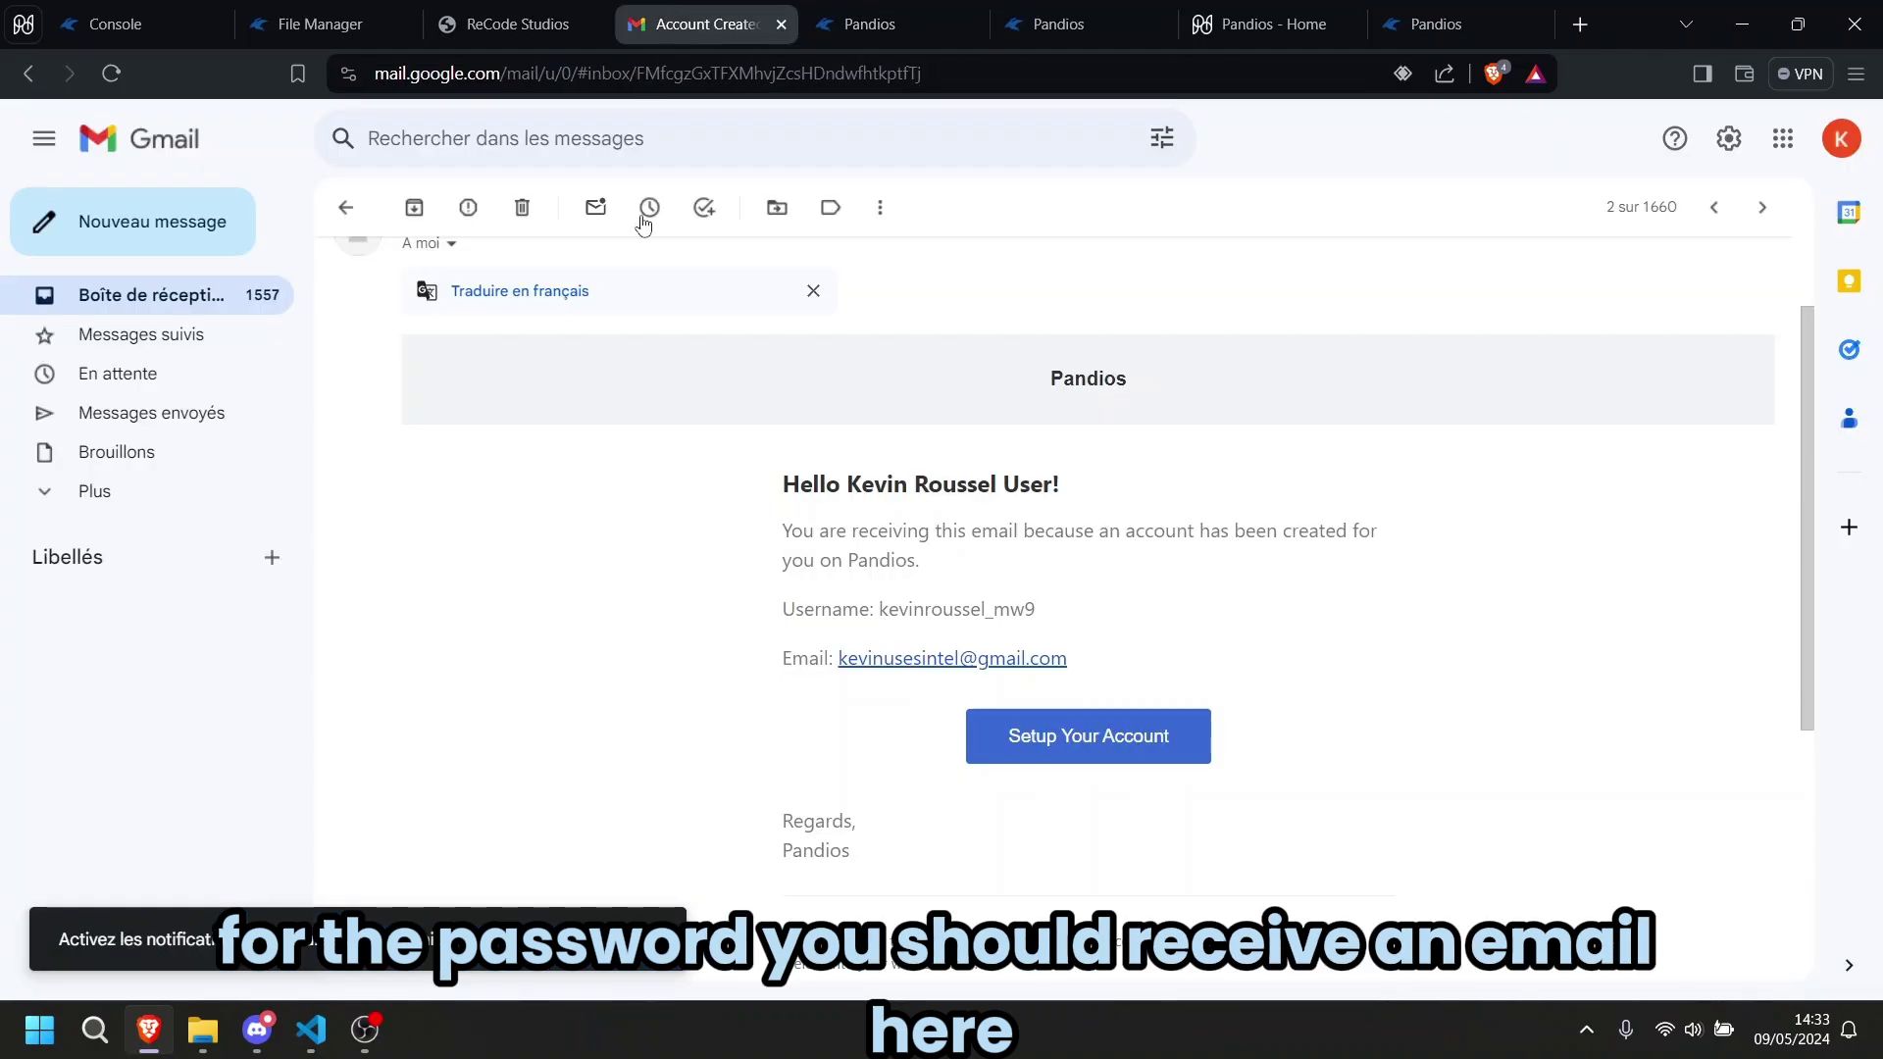
{"action": "left_click", "coordinate": [914, 22]}
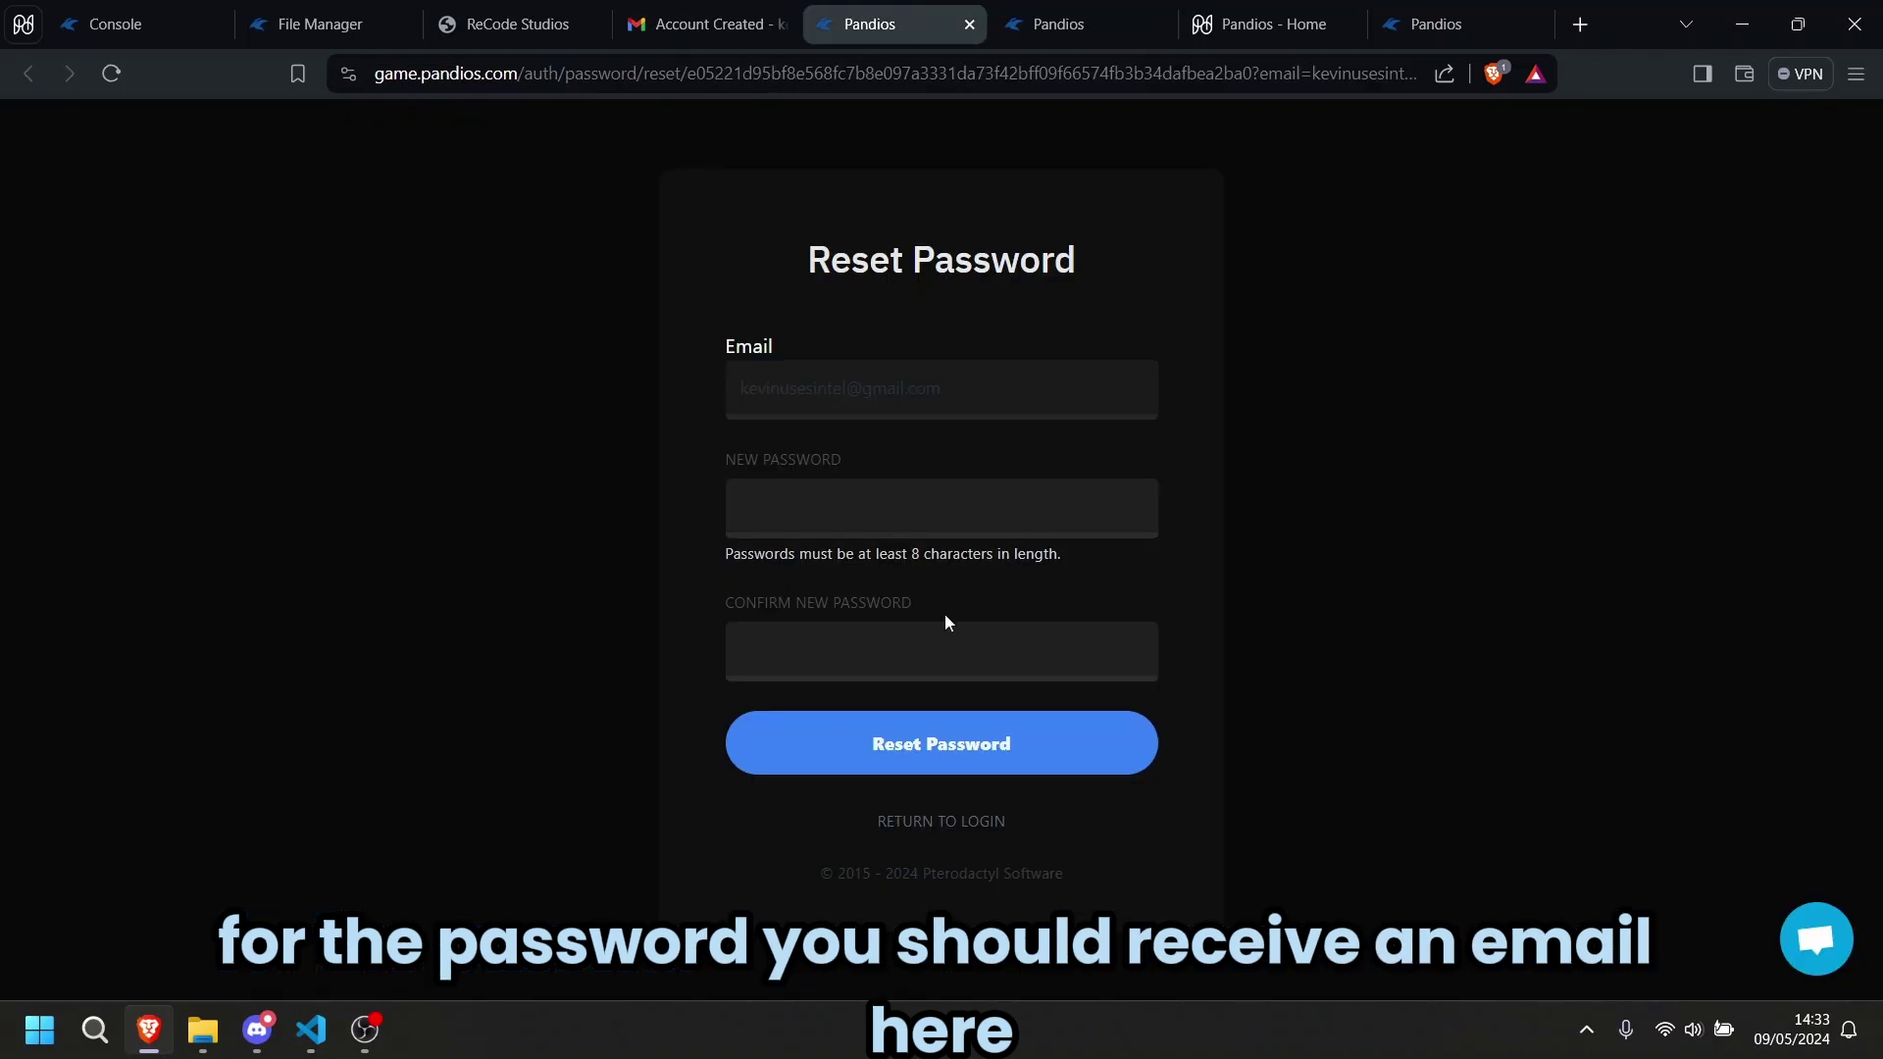
{"action": "left_click", "coordinate": [853, 510]}
{"action": "type", "text": "a"}
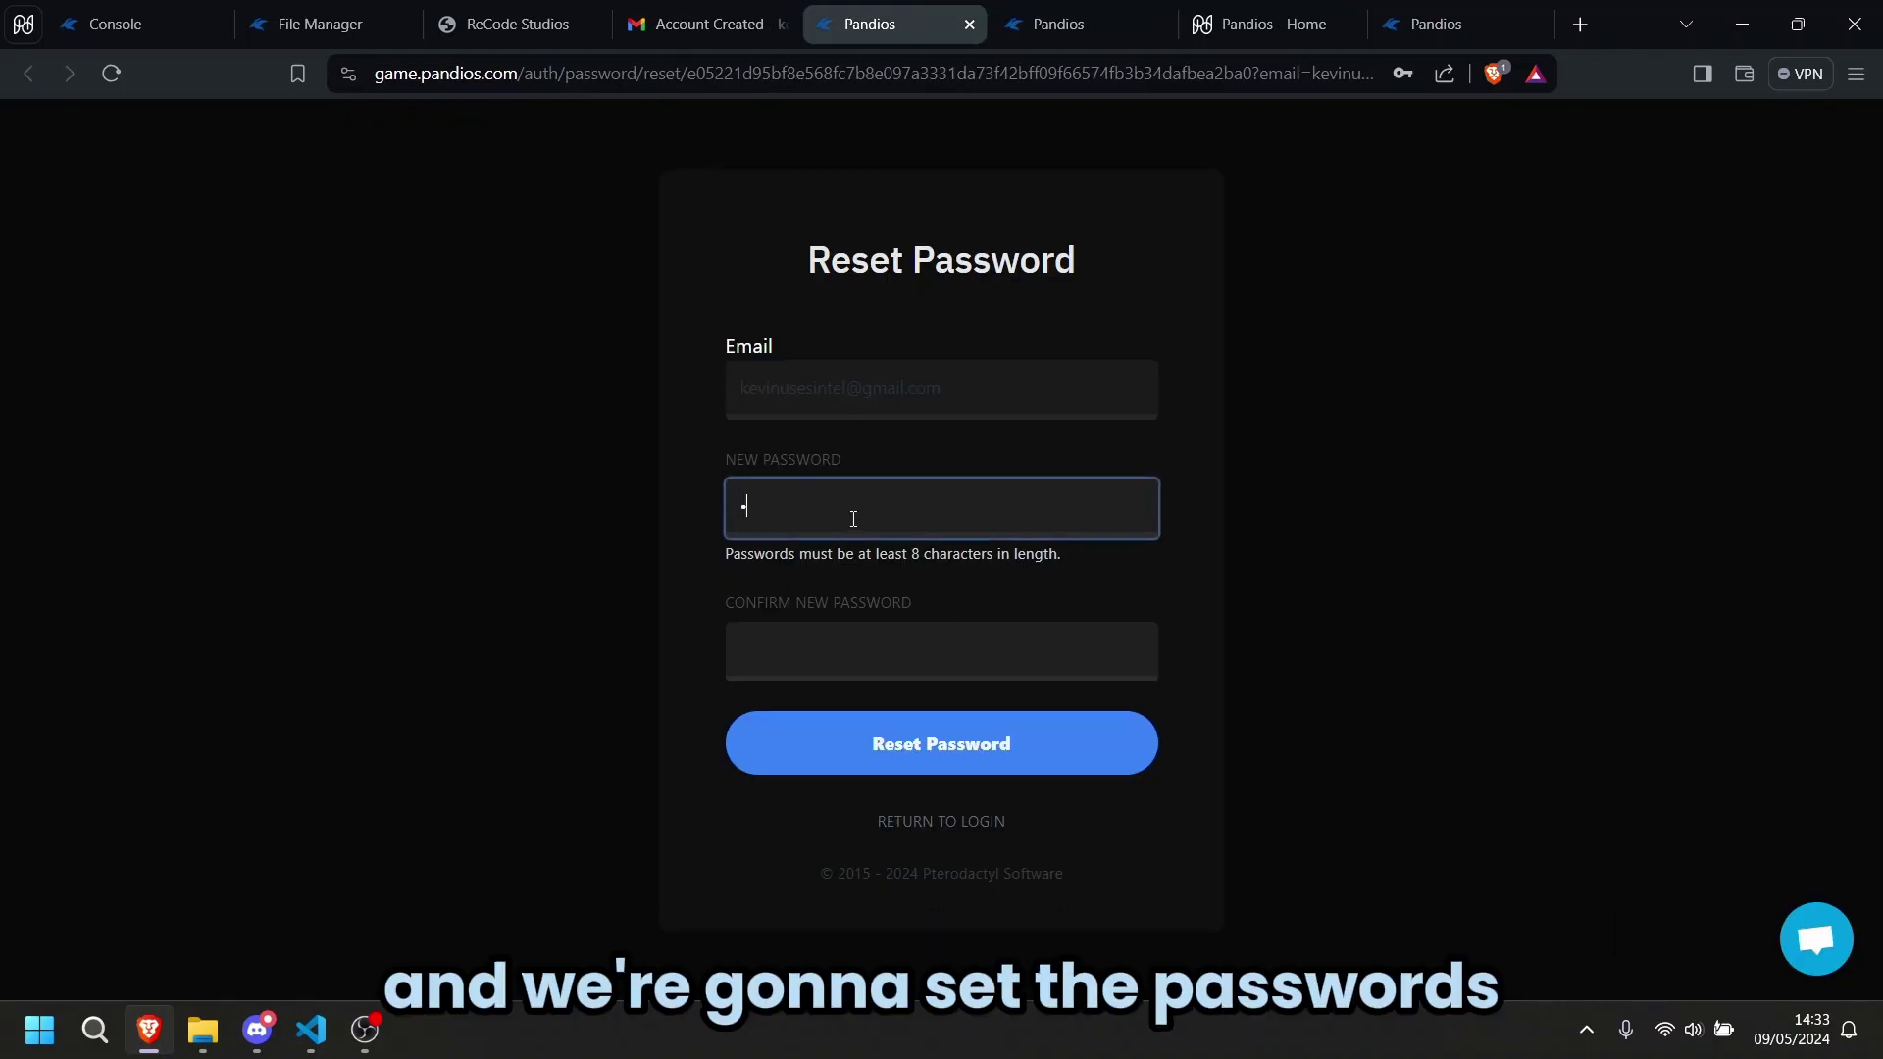
{"action": "type", "text": "a"}
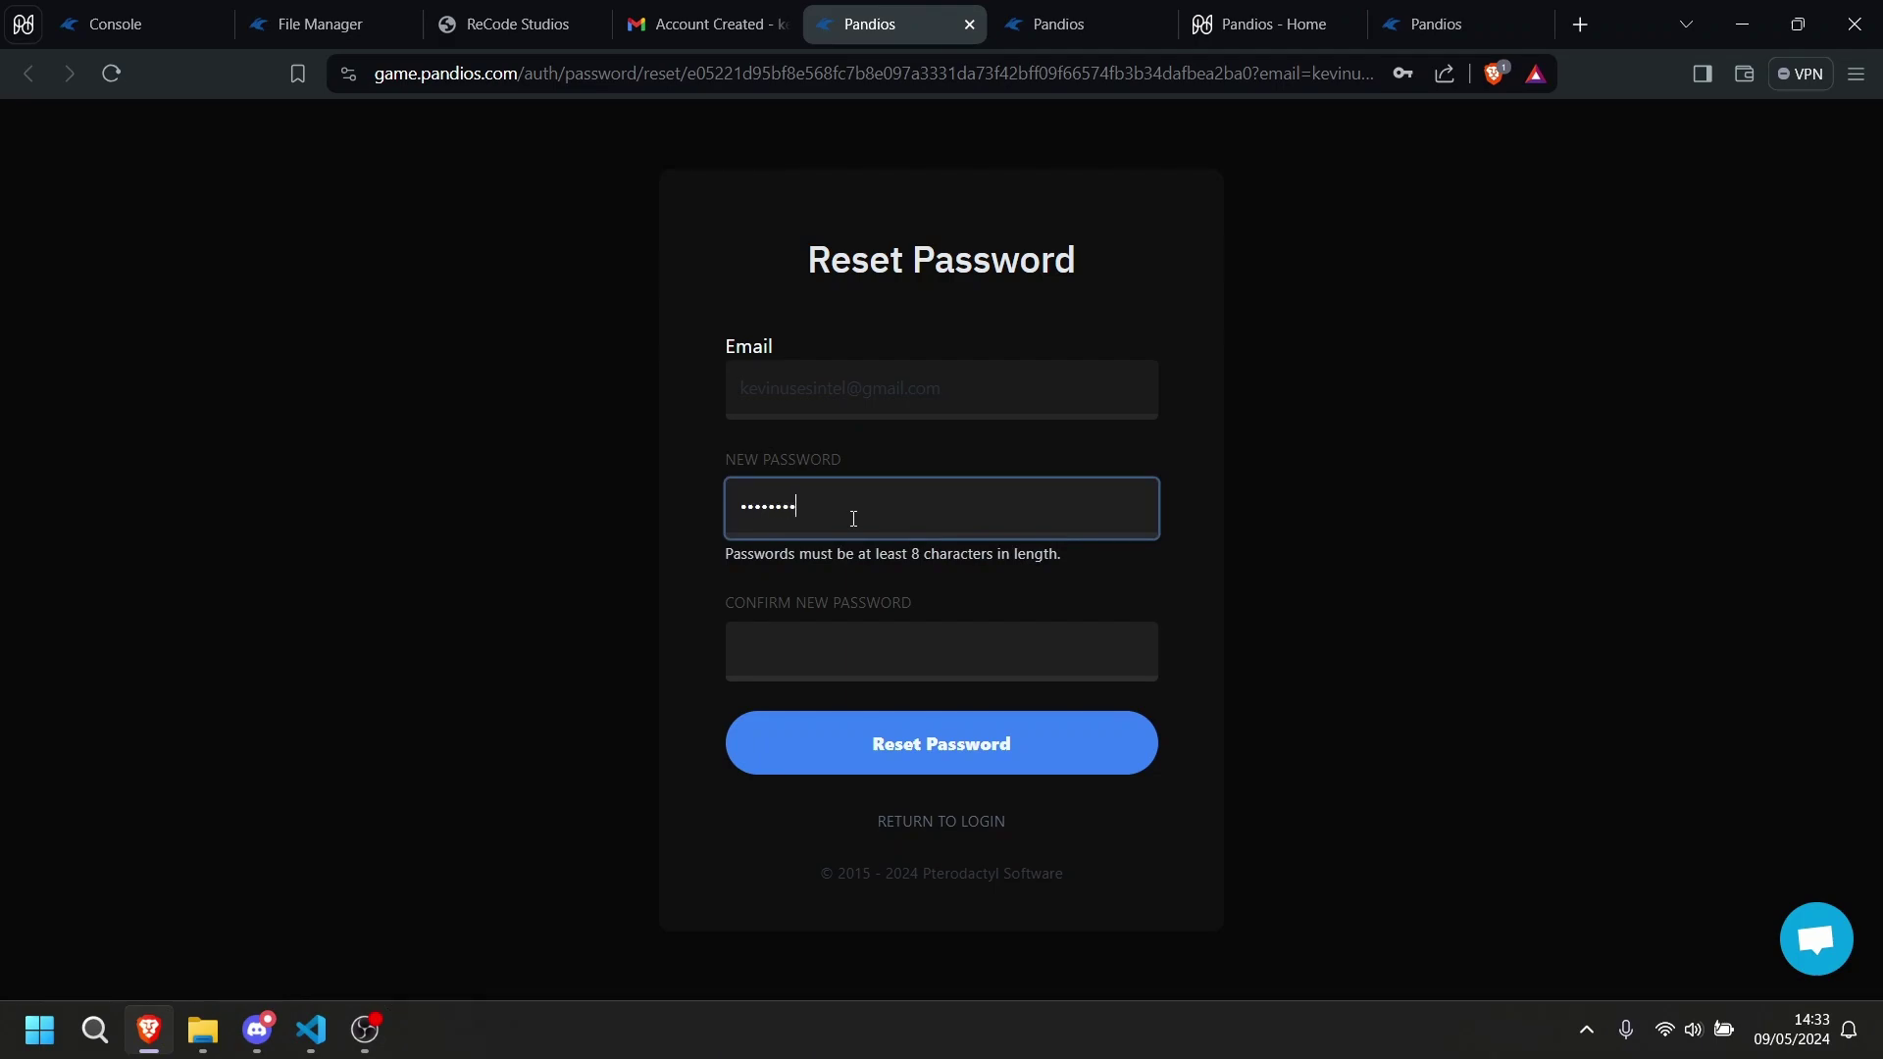
{"action": "left_click", "coordinate": [950, 672]}
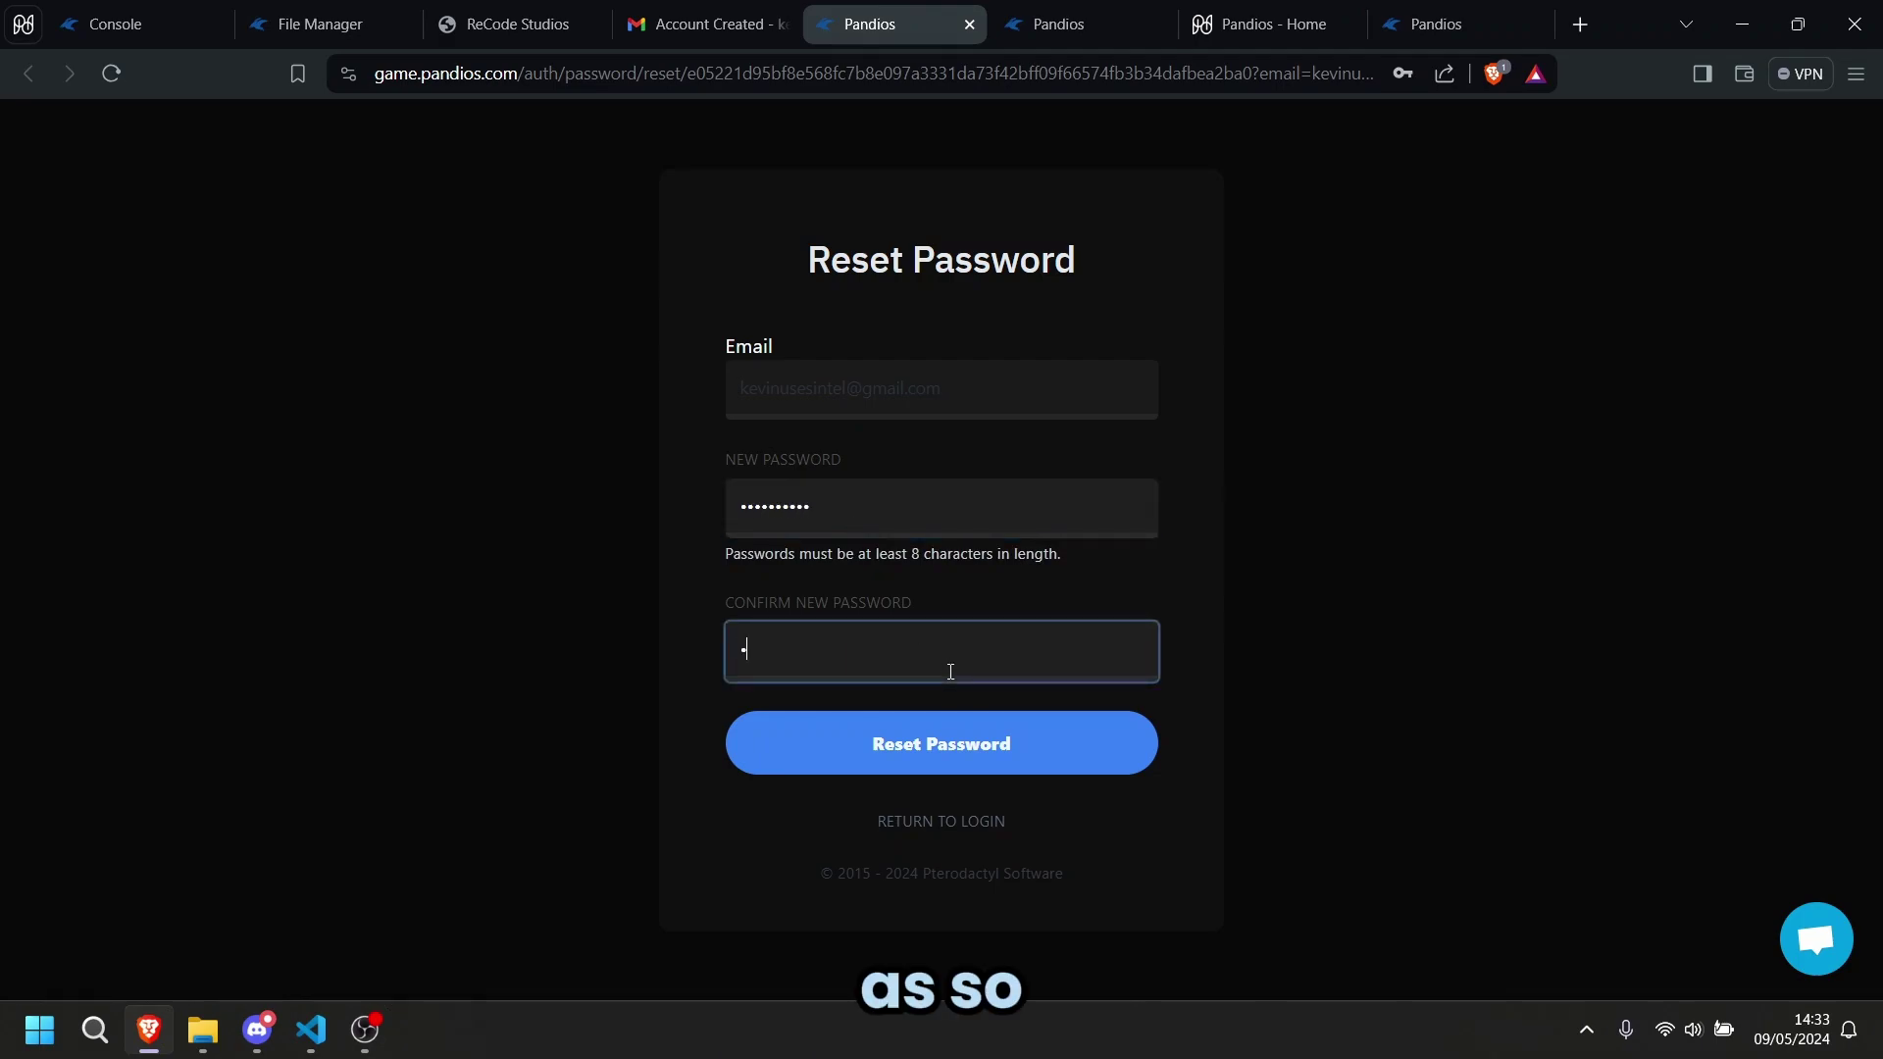
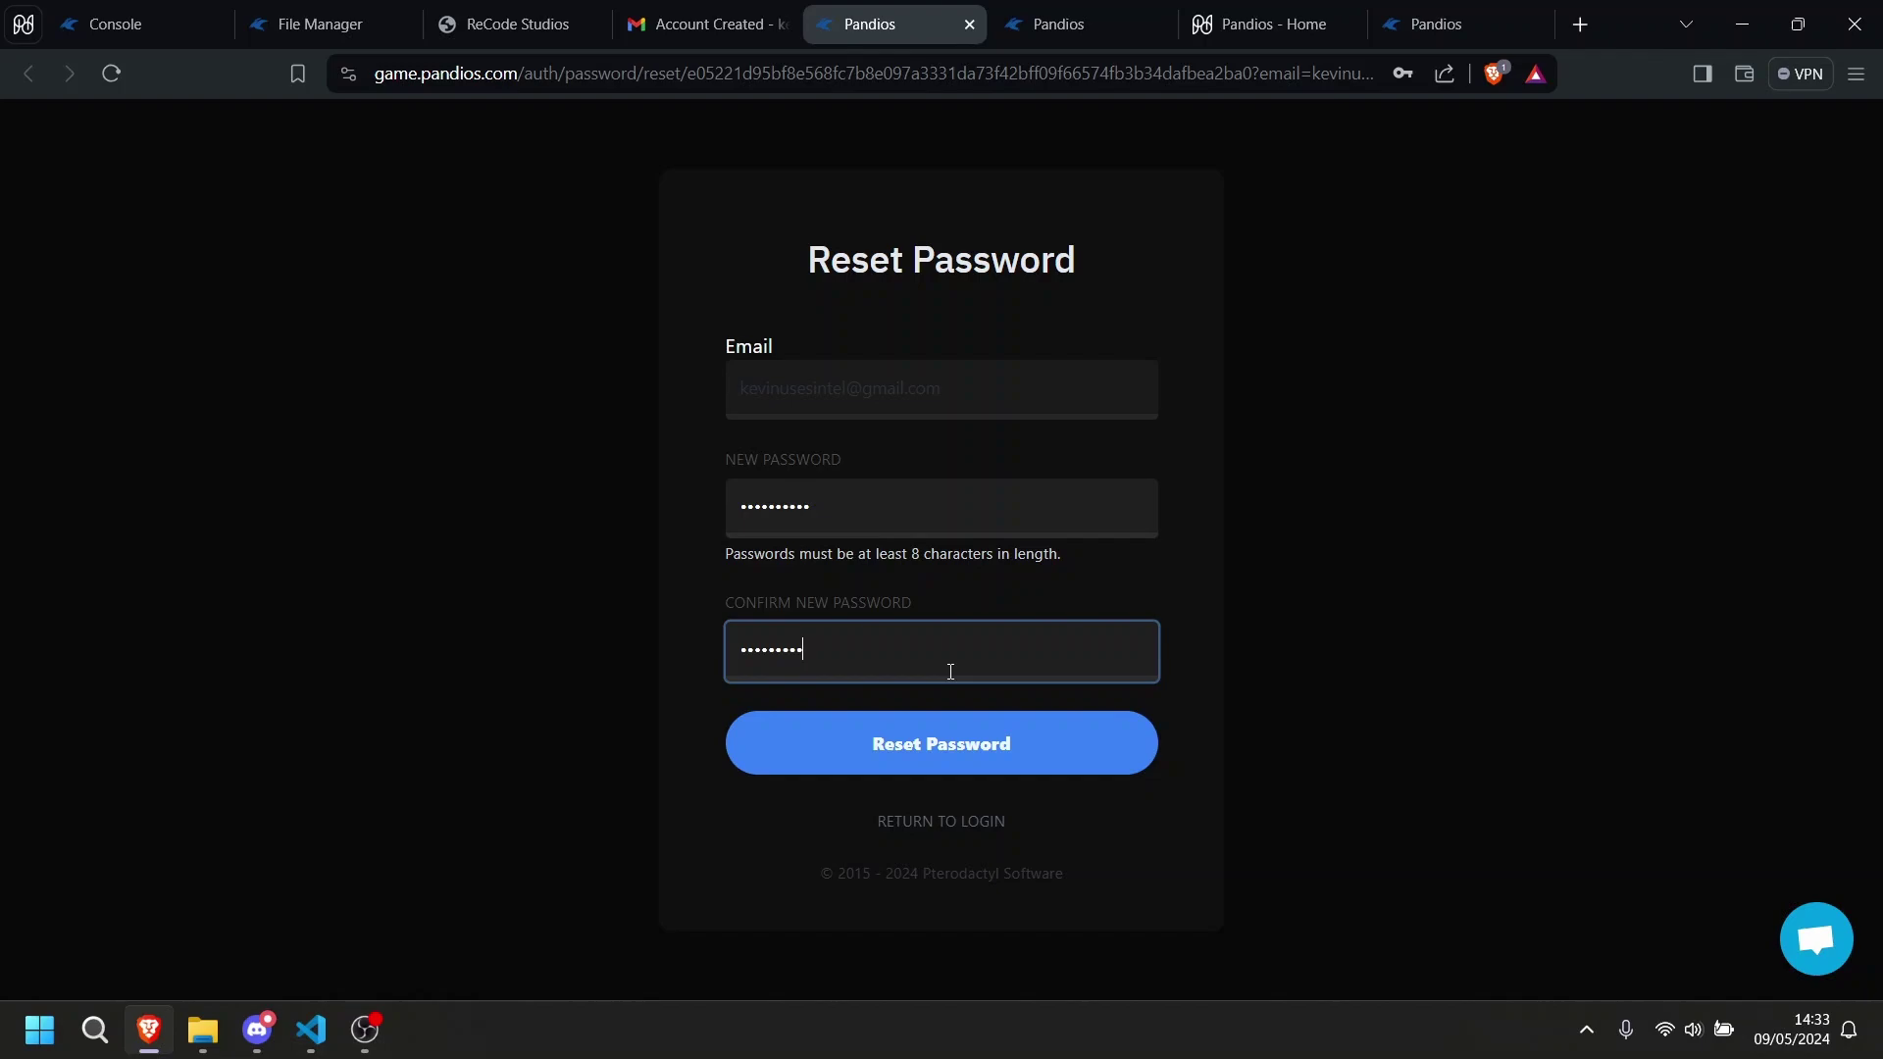
Submit the password reset, save the login in the browser, and close the extra Pandios tabs.
{"action": "left_click", "coordinate": [963, 751]}
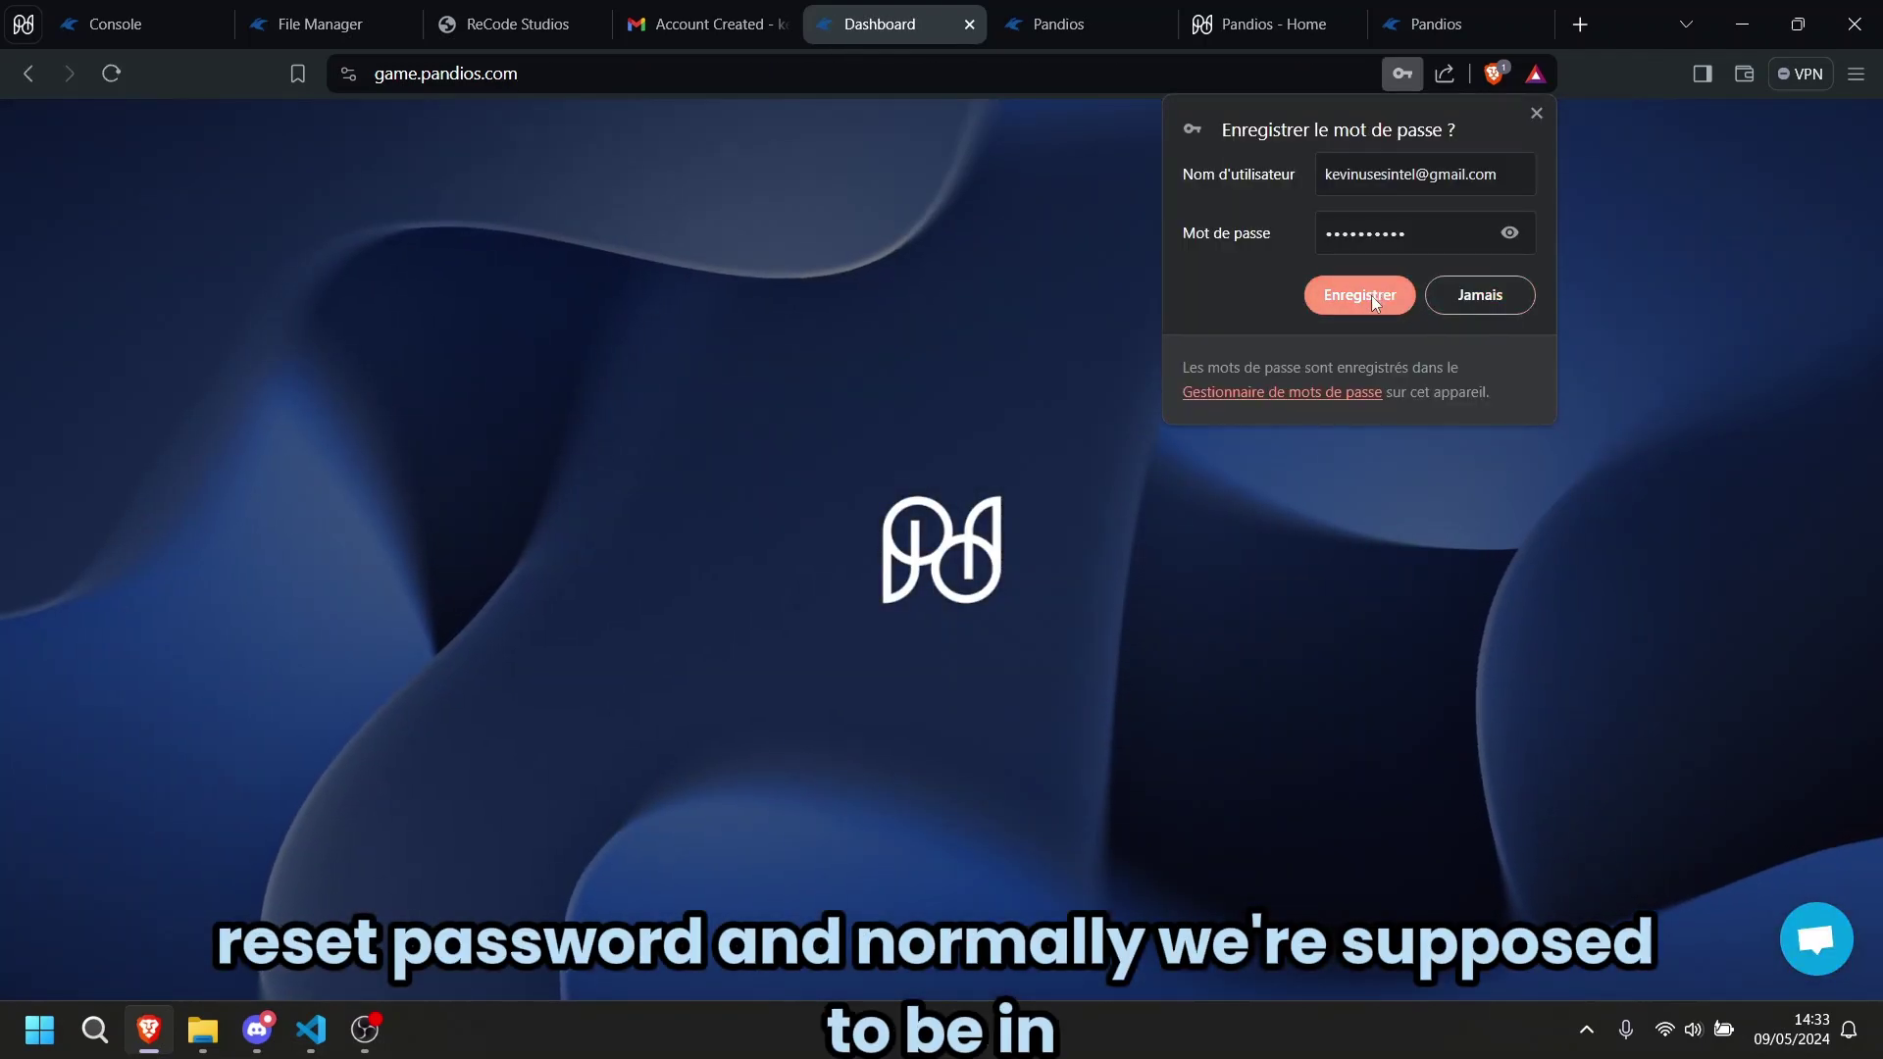
{"action": "left_click", "coordinate": [1371, 294]}
{"action": "left_click", "coordinate": [1157, 25]}
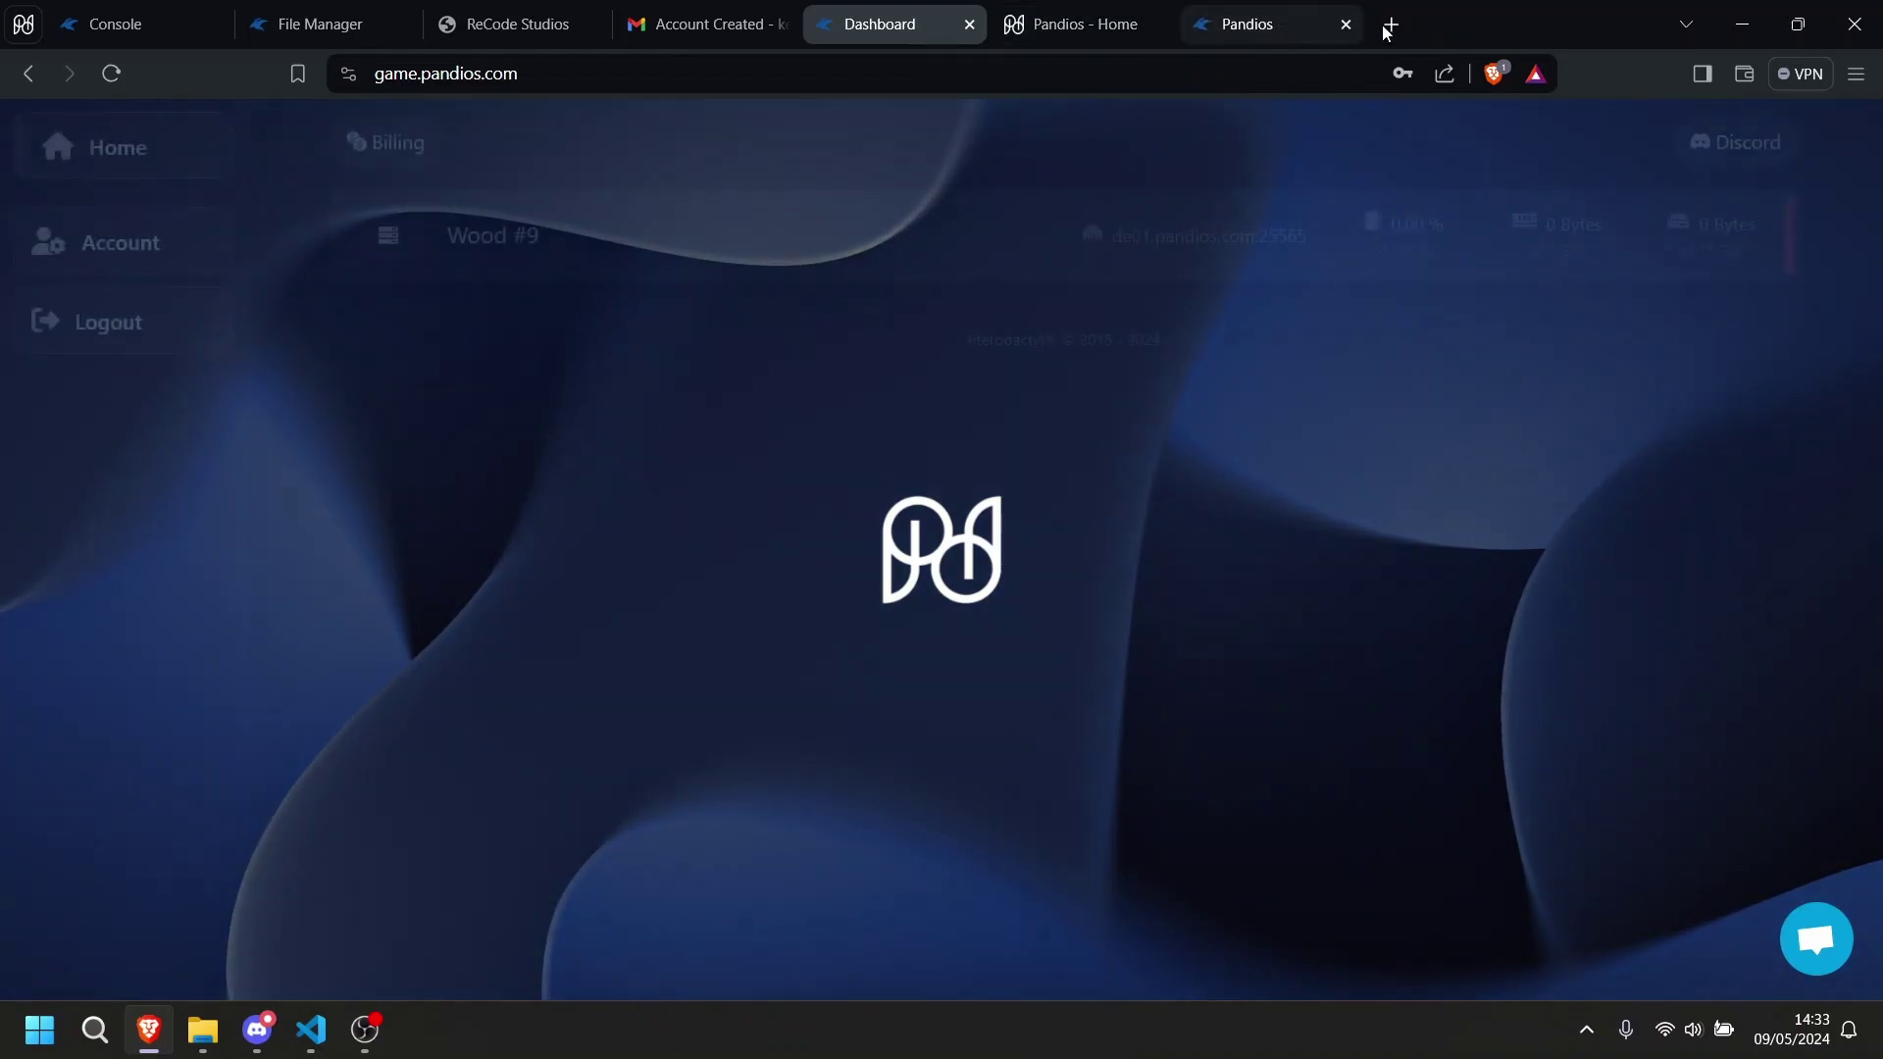
{"action": "left_click", "coordinate": [1346, 25]}
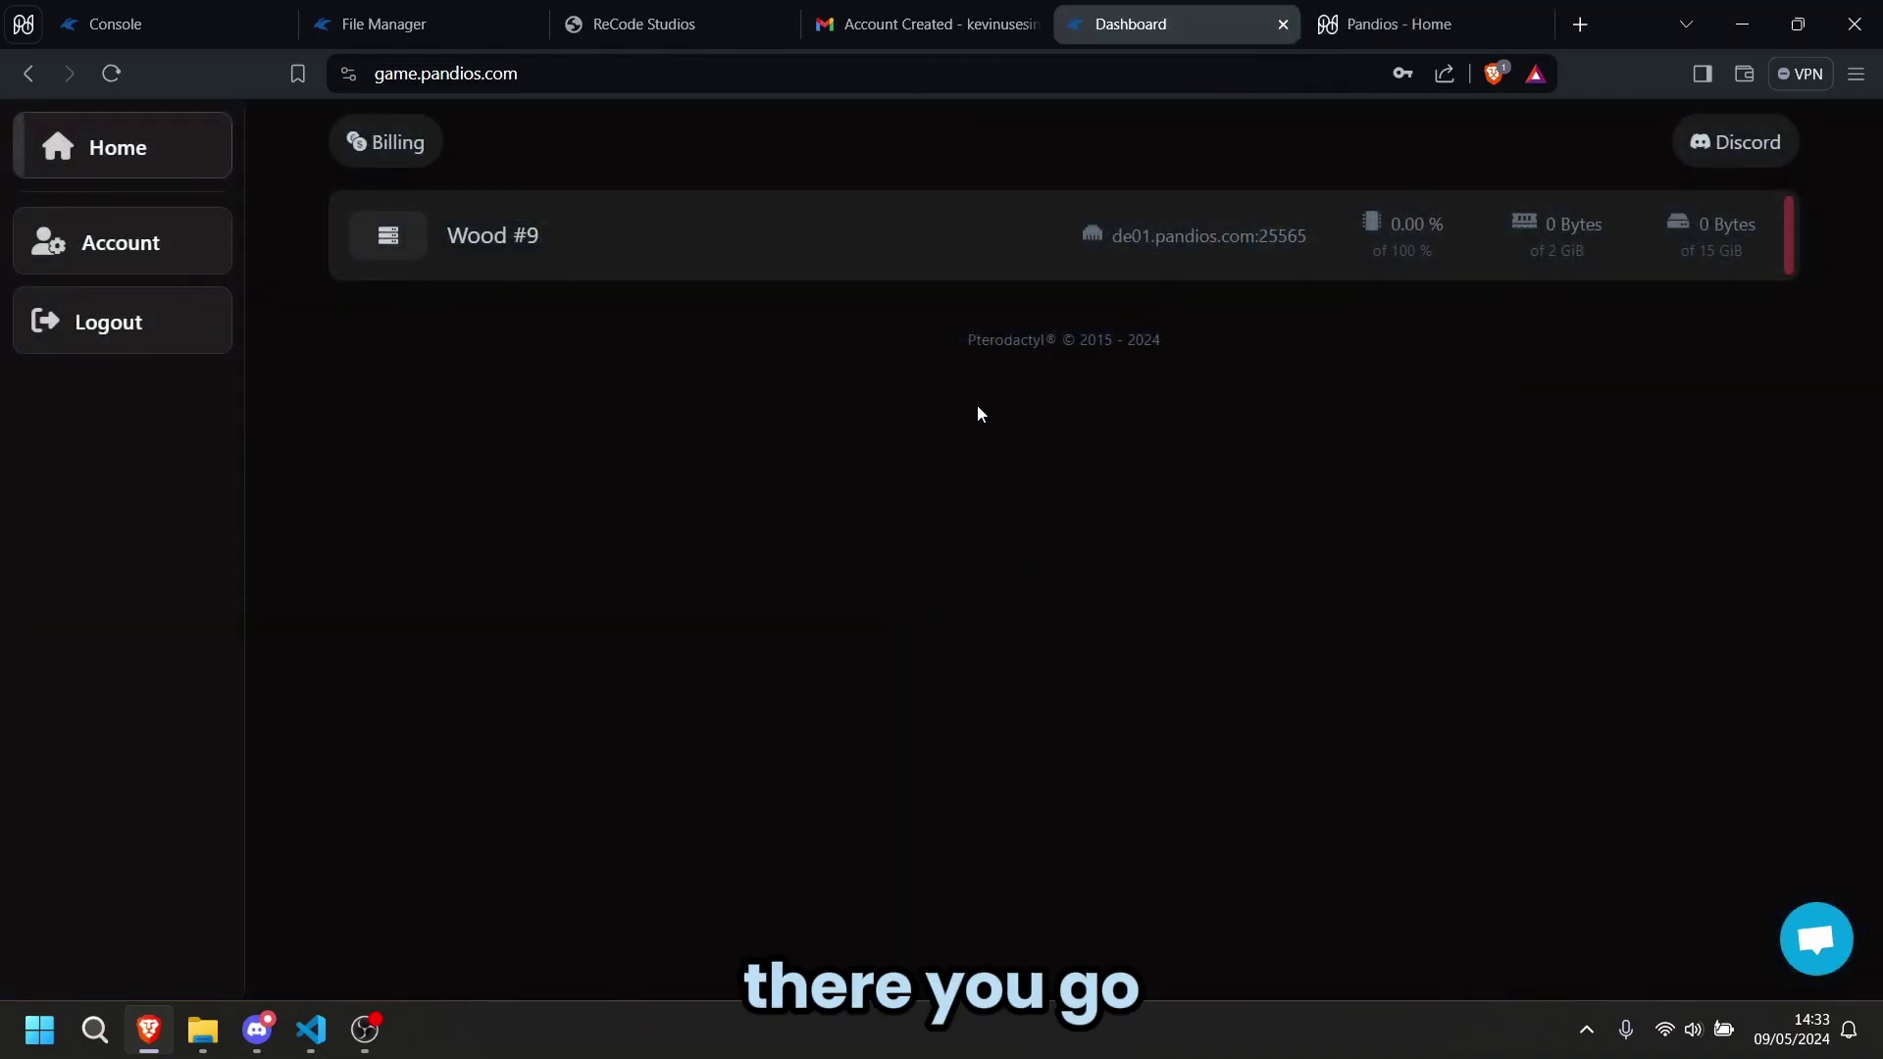
Open the Wood #9 server and start it from the console, noting the jarfile error.
{"action": "left_click", "coordinate": [632, 235]}
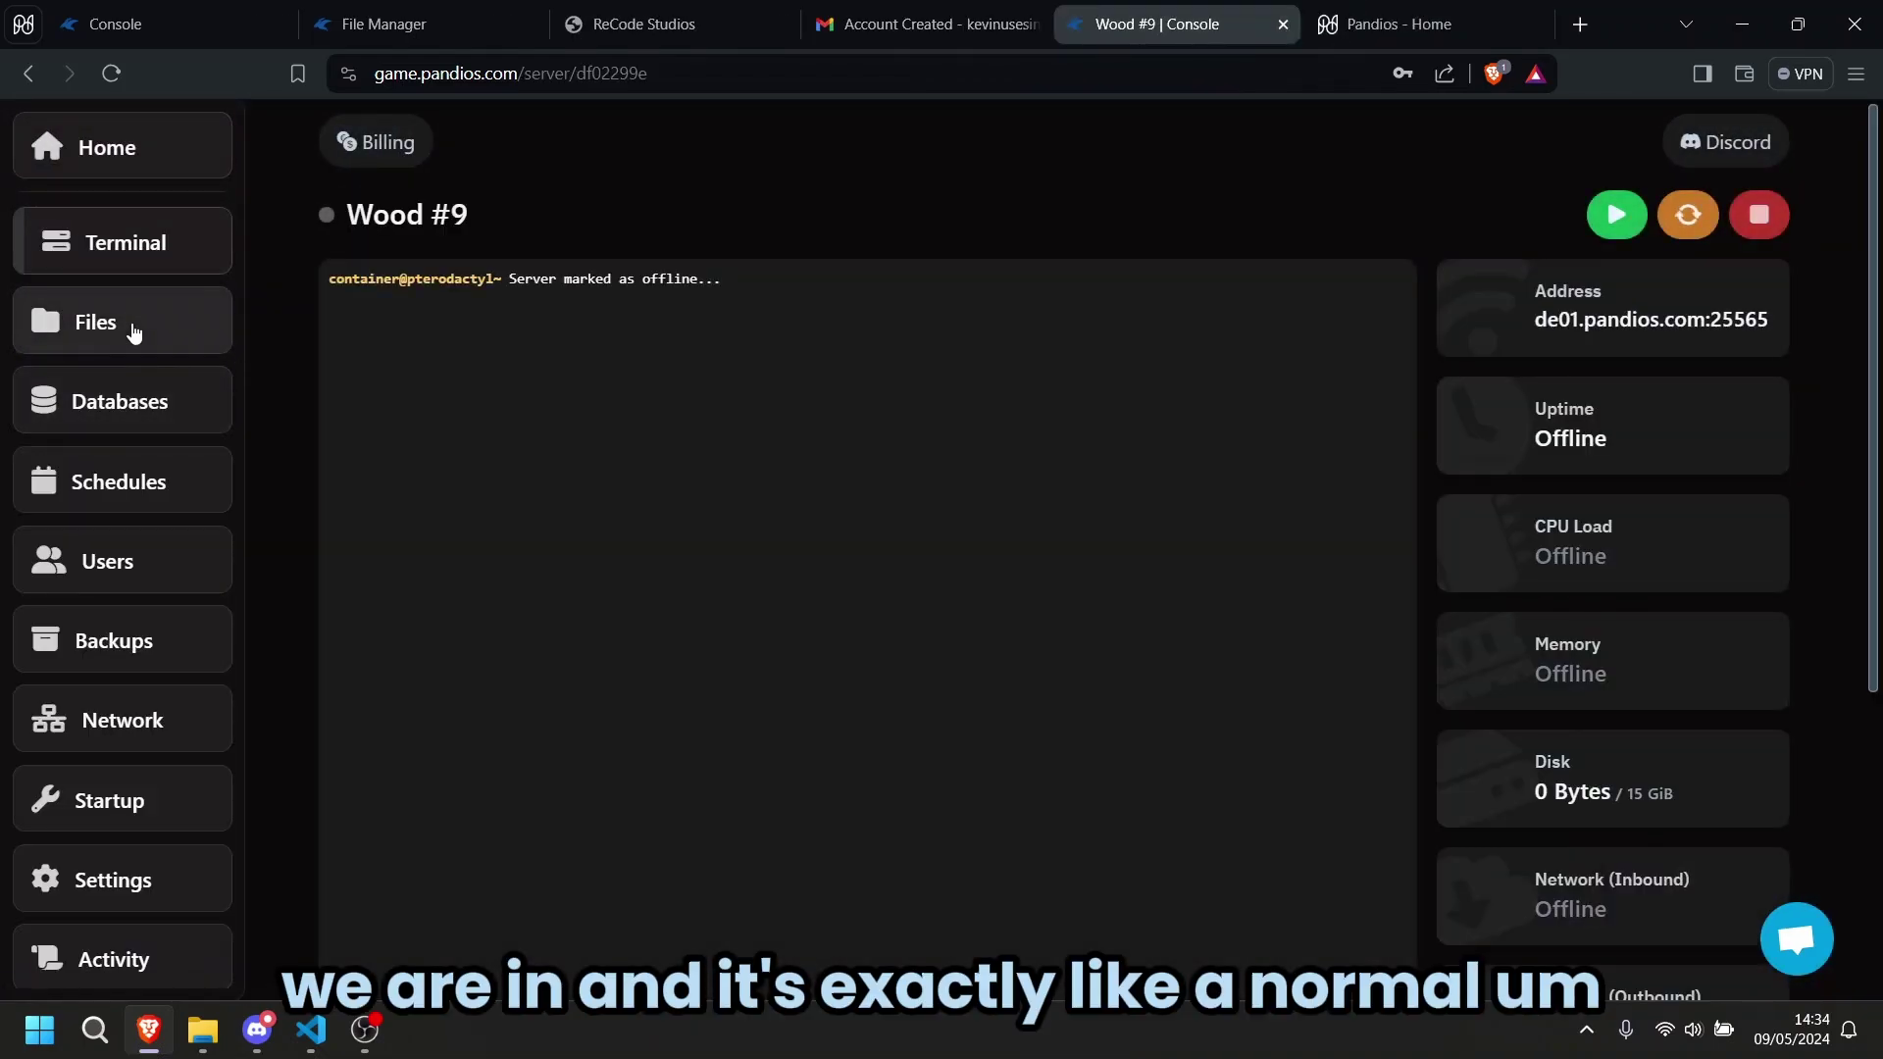
{"action": "left_click", "coordinate": [130, 326]}
{"action": "left_click", "coordinate": [127, 250]}
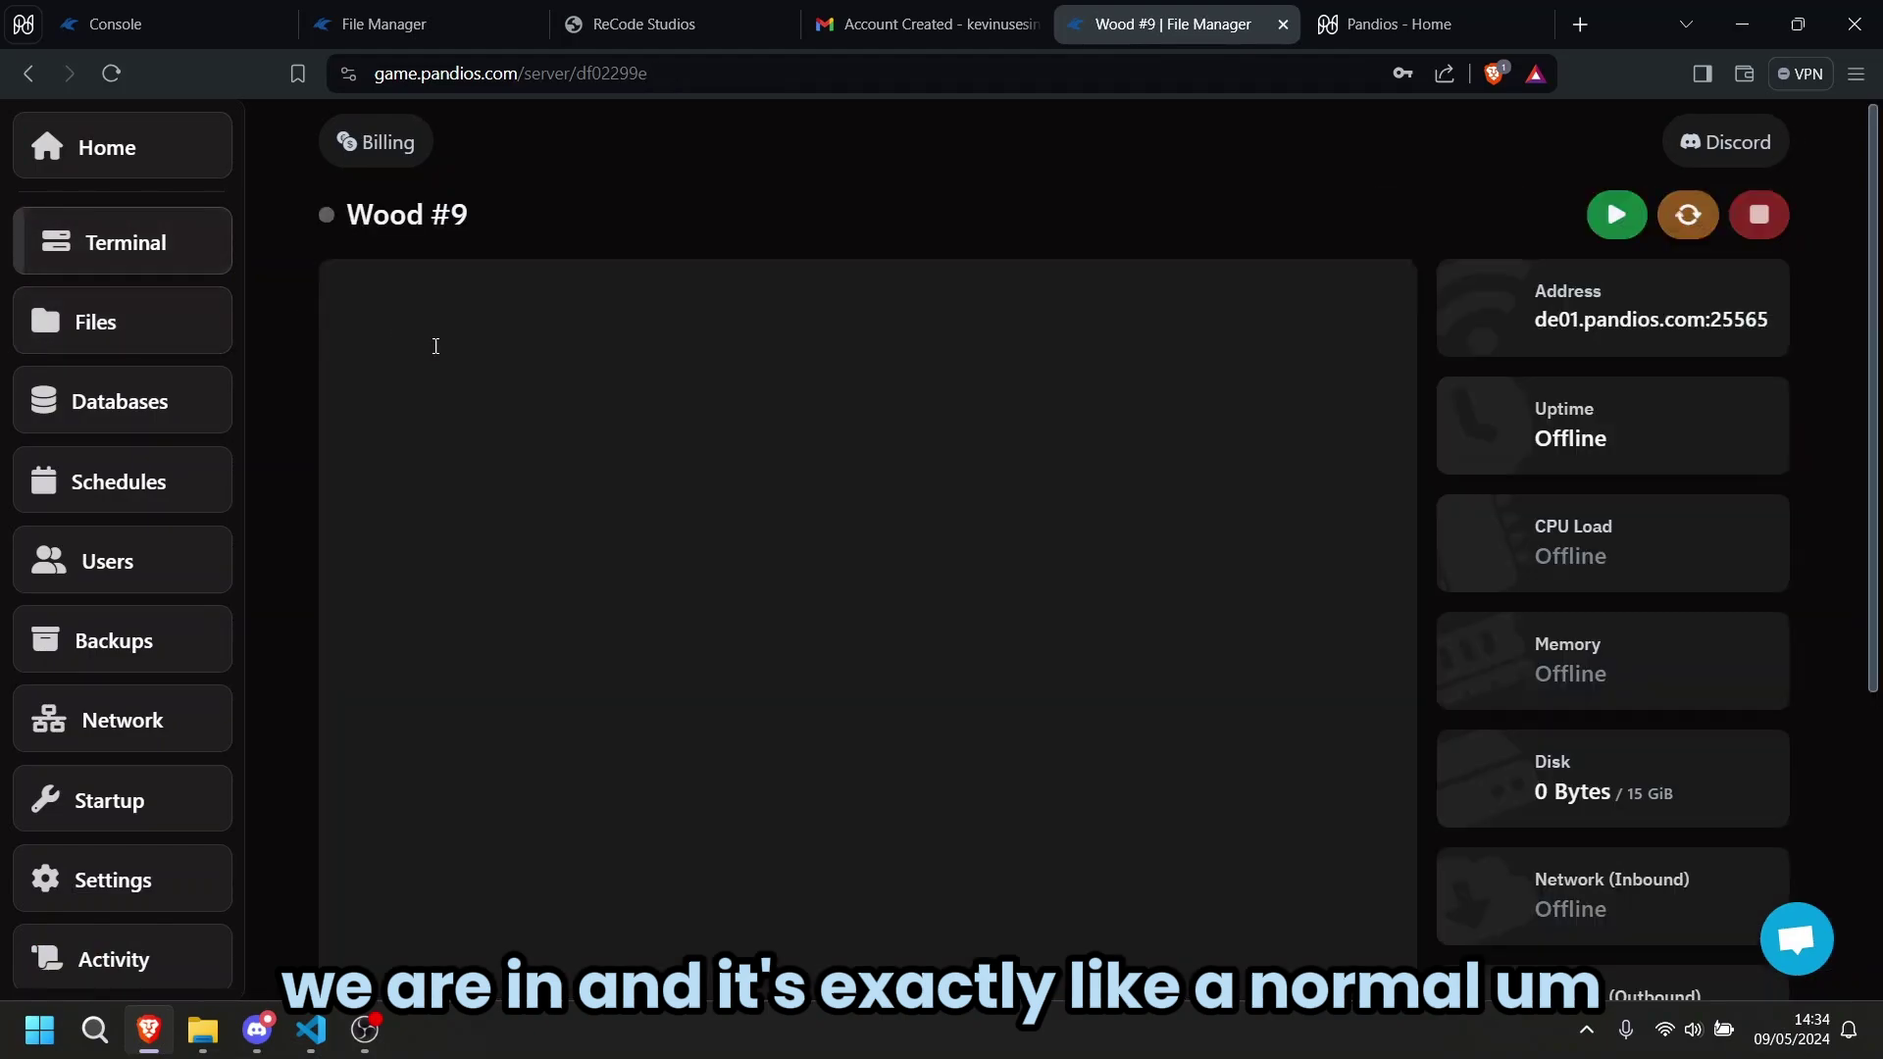
{"action": "left_click", "coordinate": [1601, 221]}
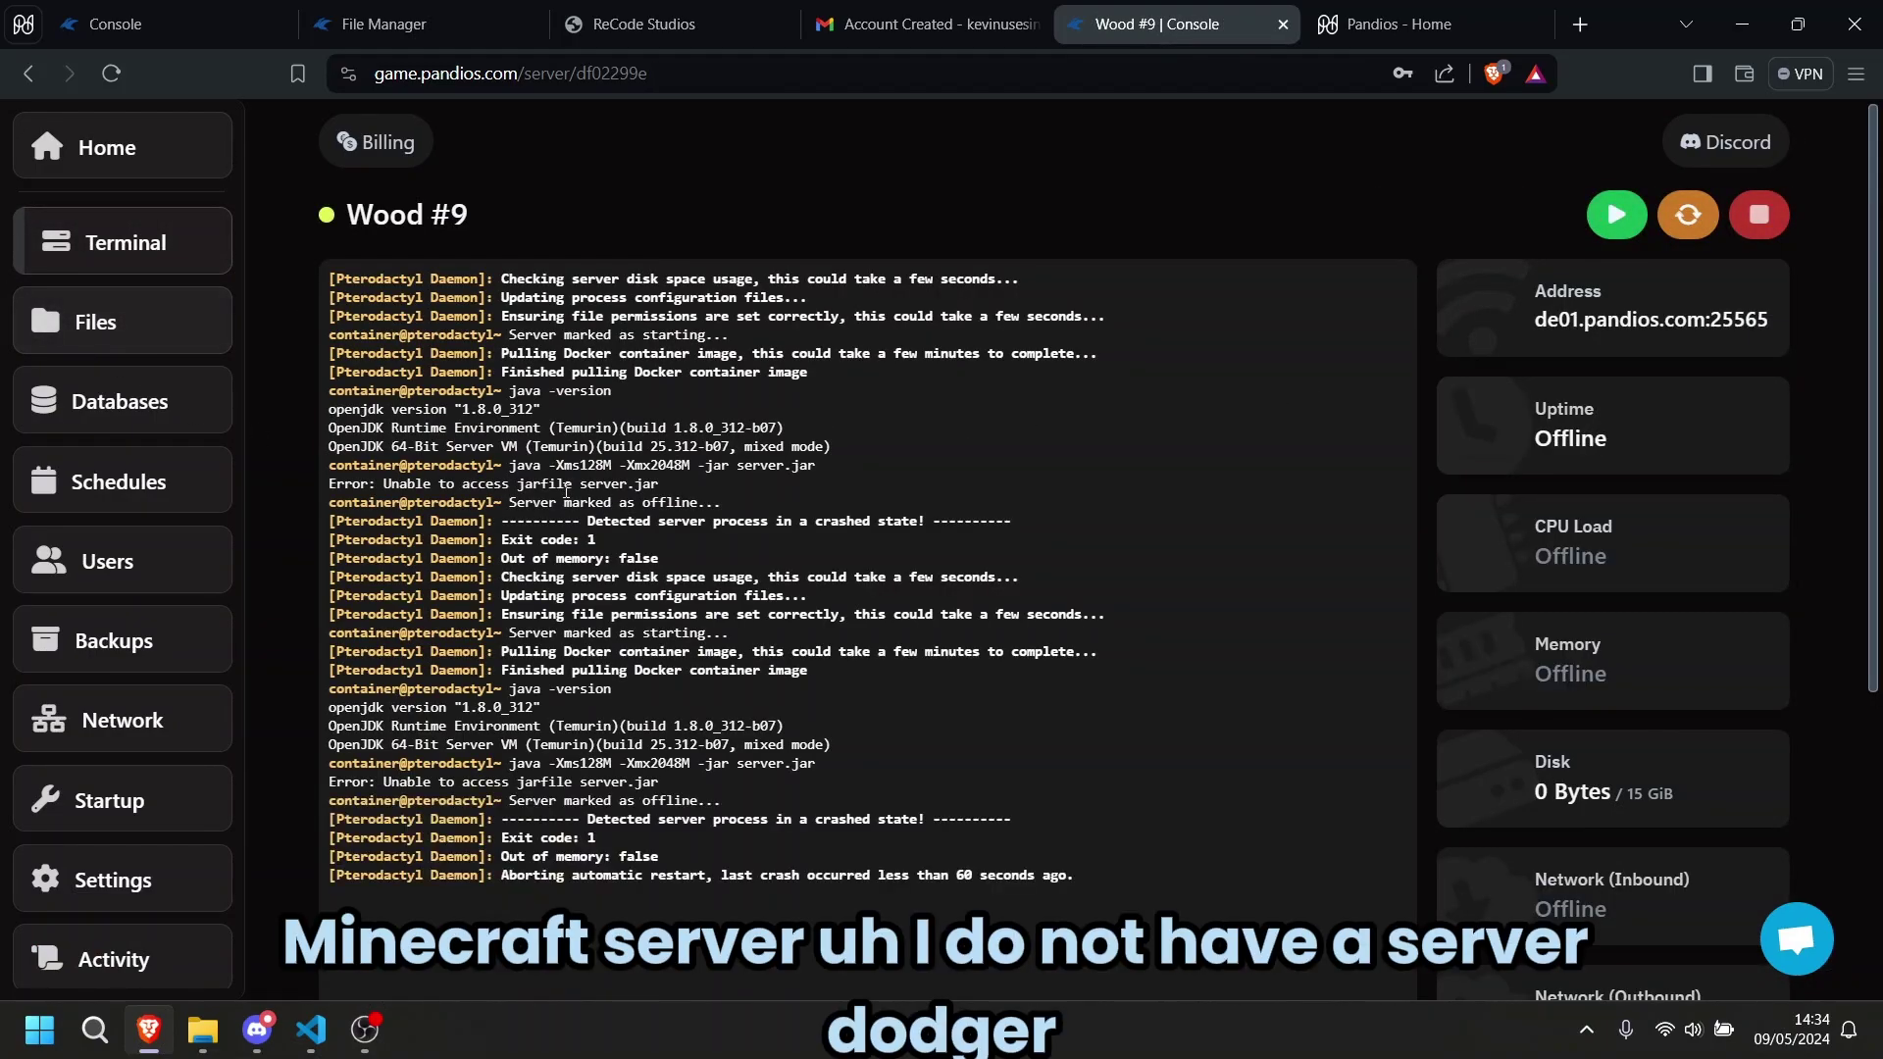
{"action": "triple_click", "coordinate": [584, 490]}
{"action": "left_click", "coordinate": [358, 491]}
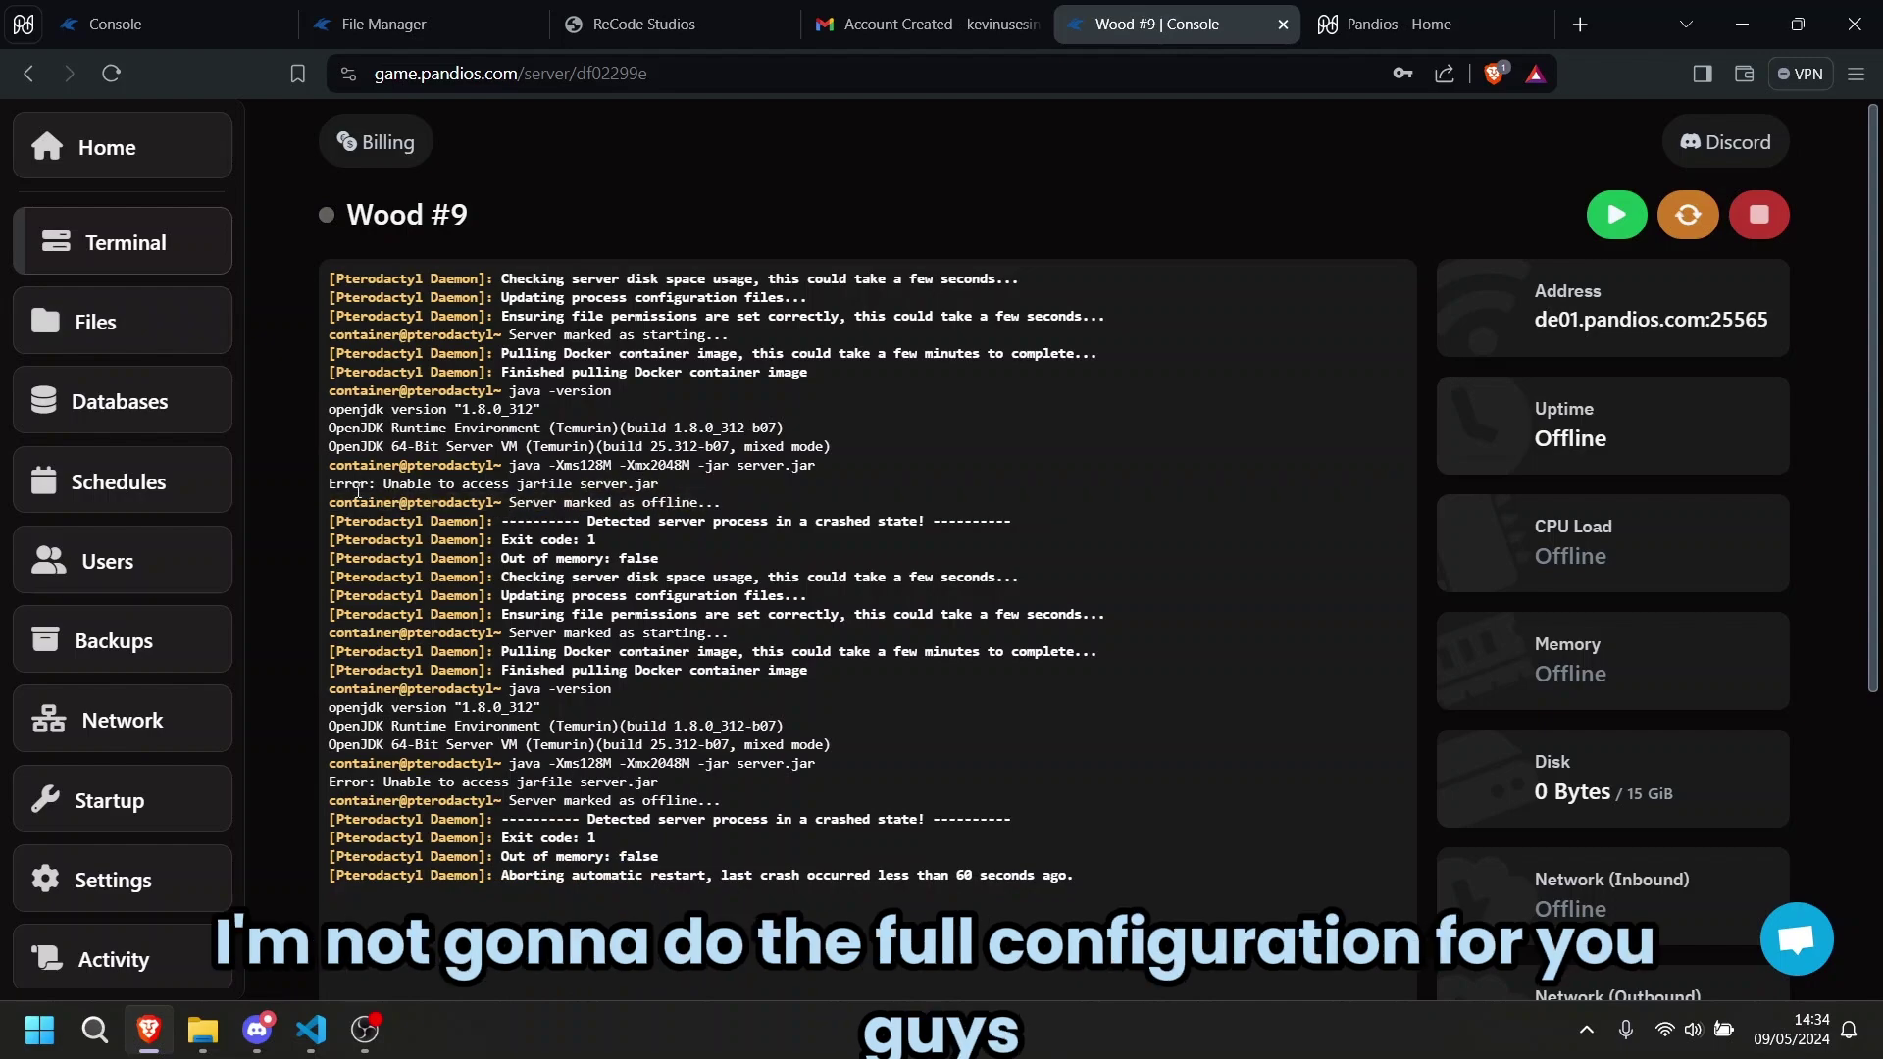
Check the server files and keep Java 8 as the Docker image in Startup settings.
{"action": "left_click", "coordinate": [130, 330]}
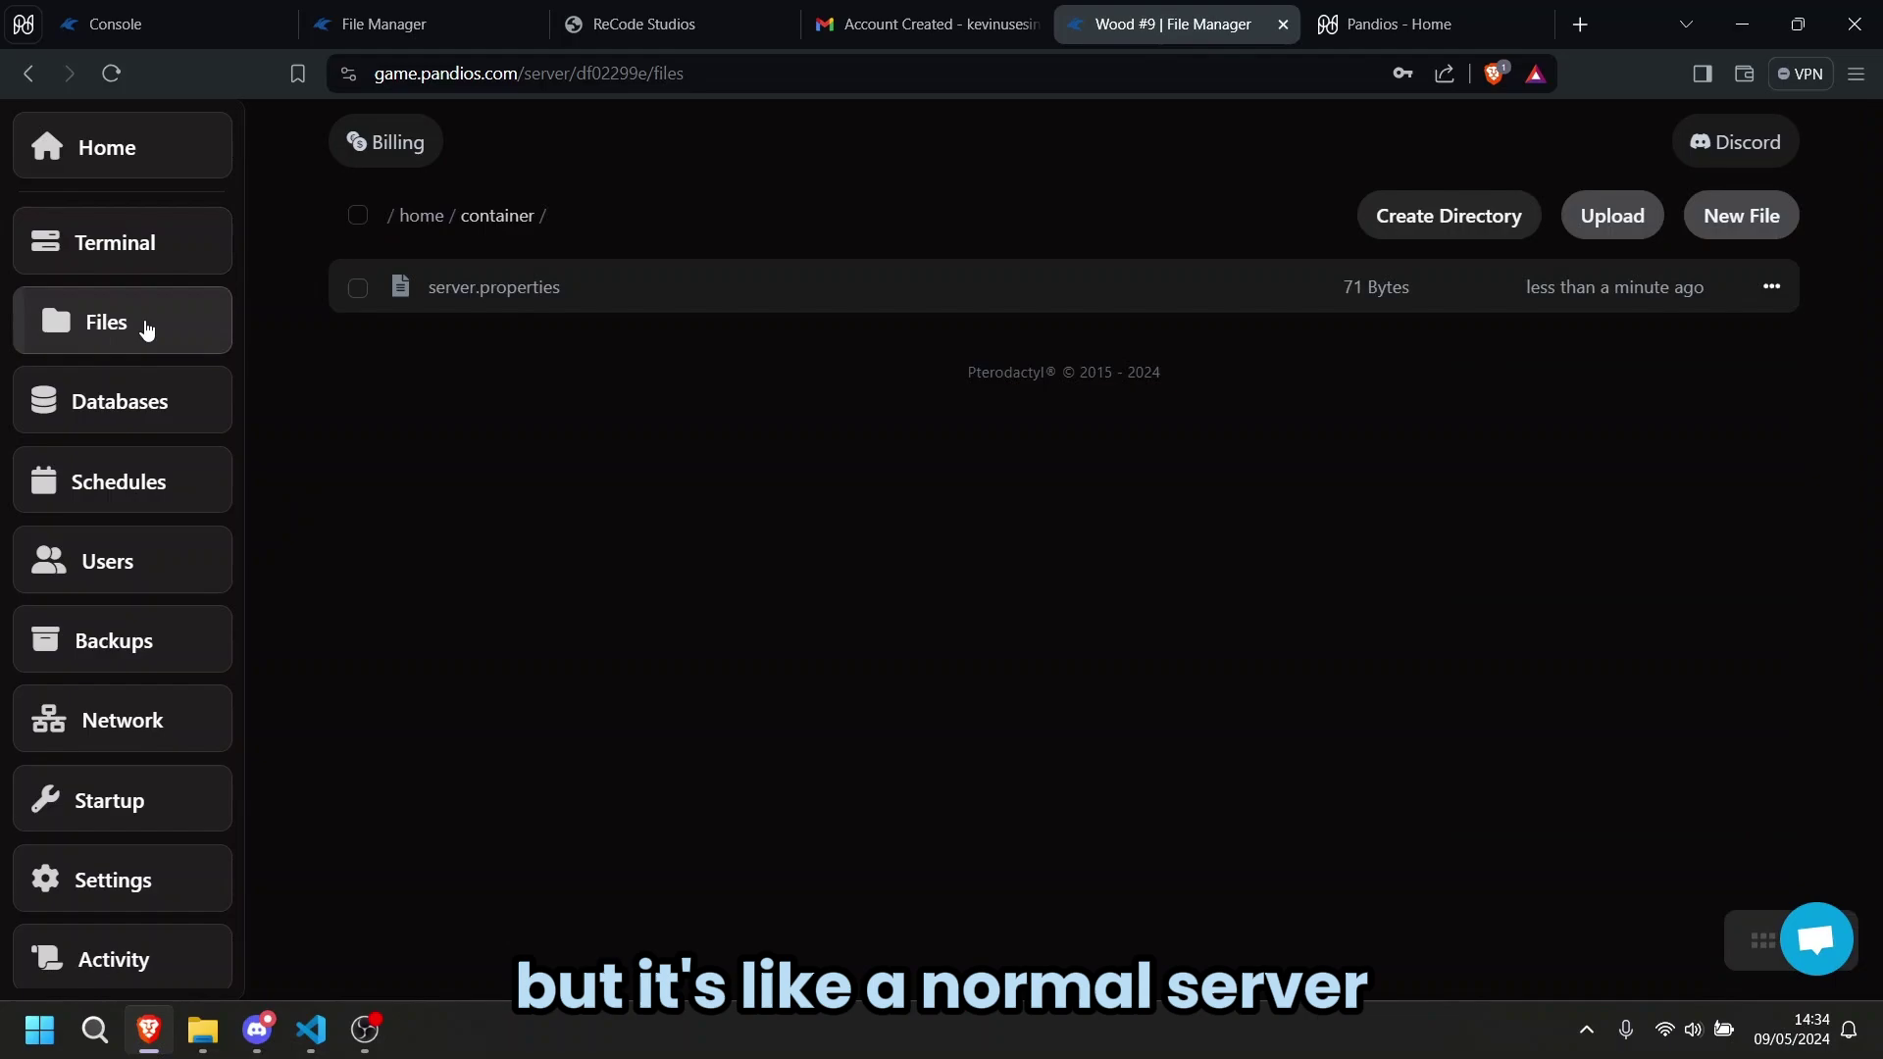
{"action": "scroll", "coordinate": [110, 608], "scroll_direction": "down", "scroll_amount": 2}
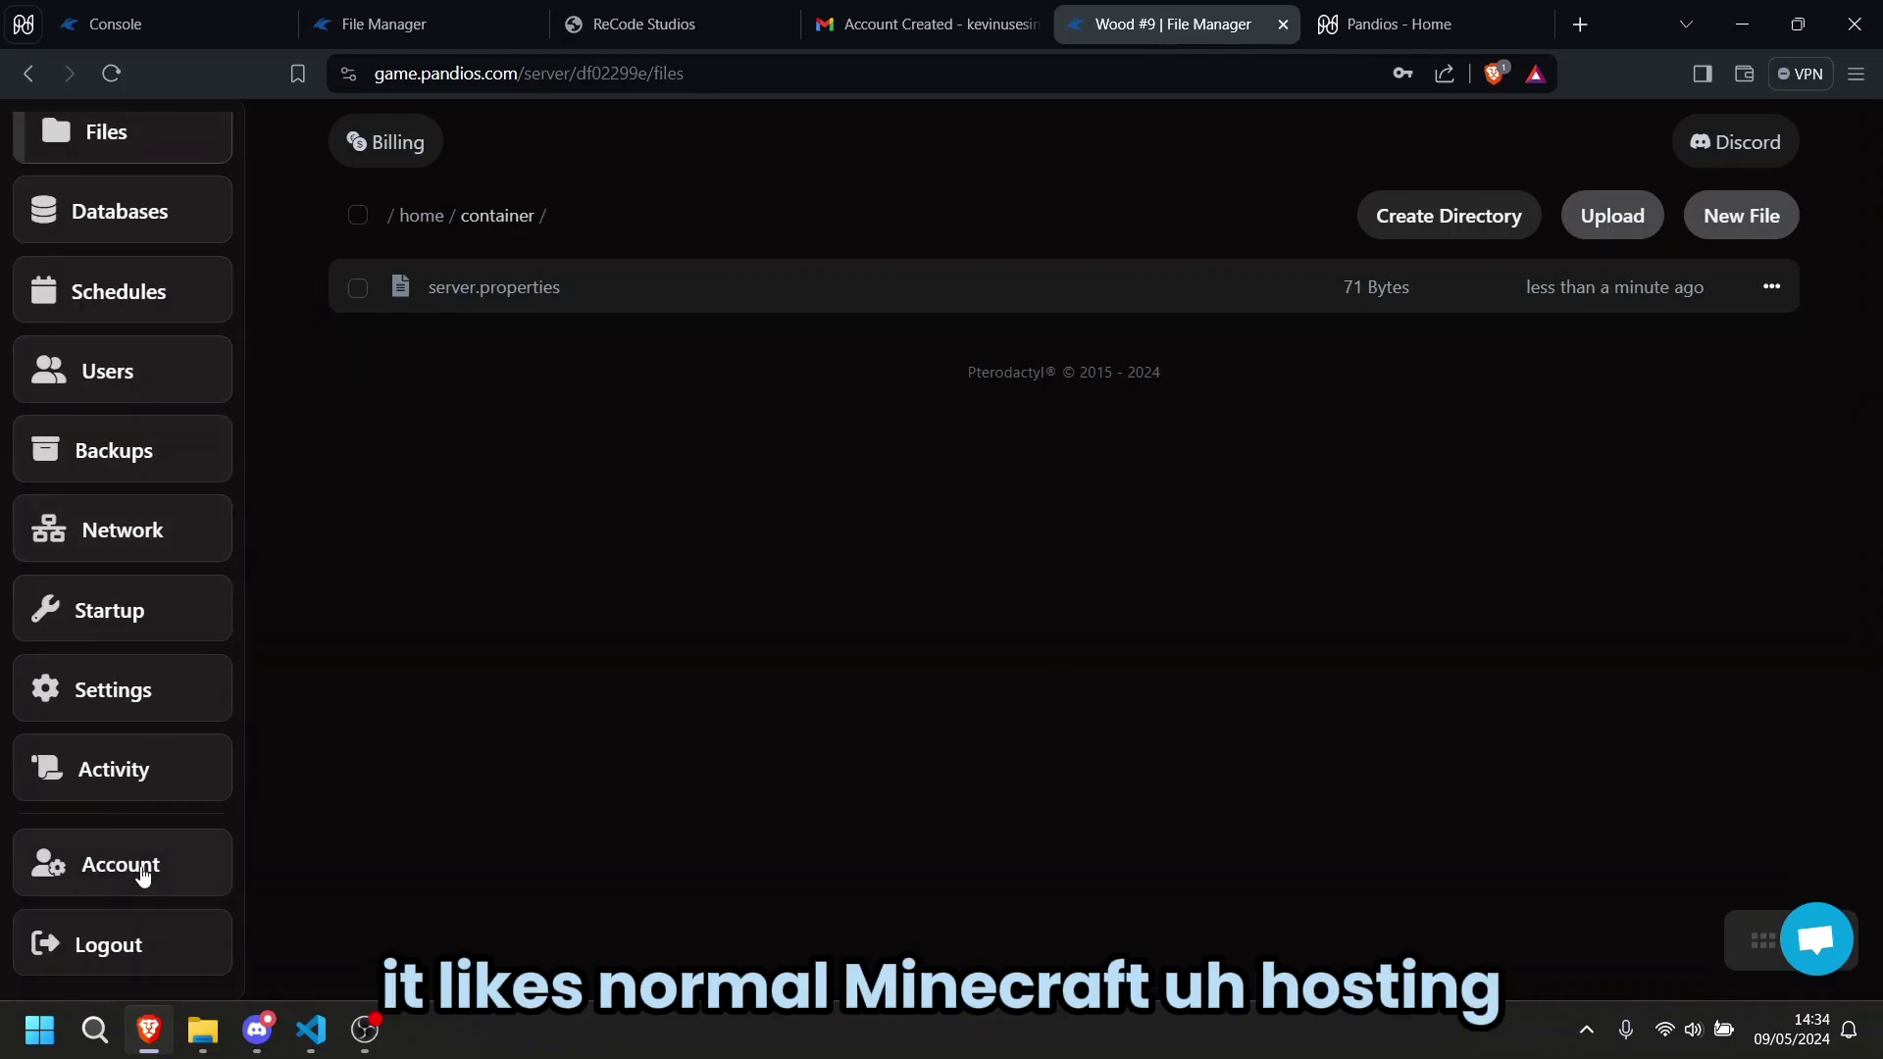
{"action": "left_click", "coordinate": [118, 620]}
{"action": "left_click", "coordinate": [1545, 280]}
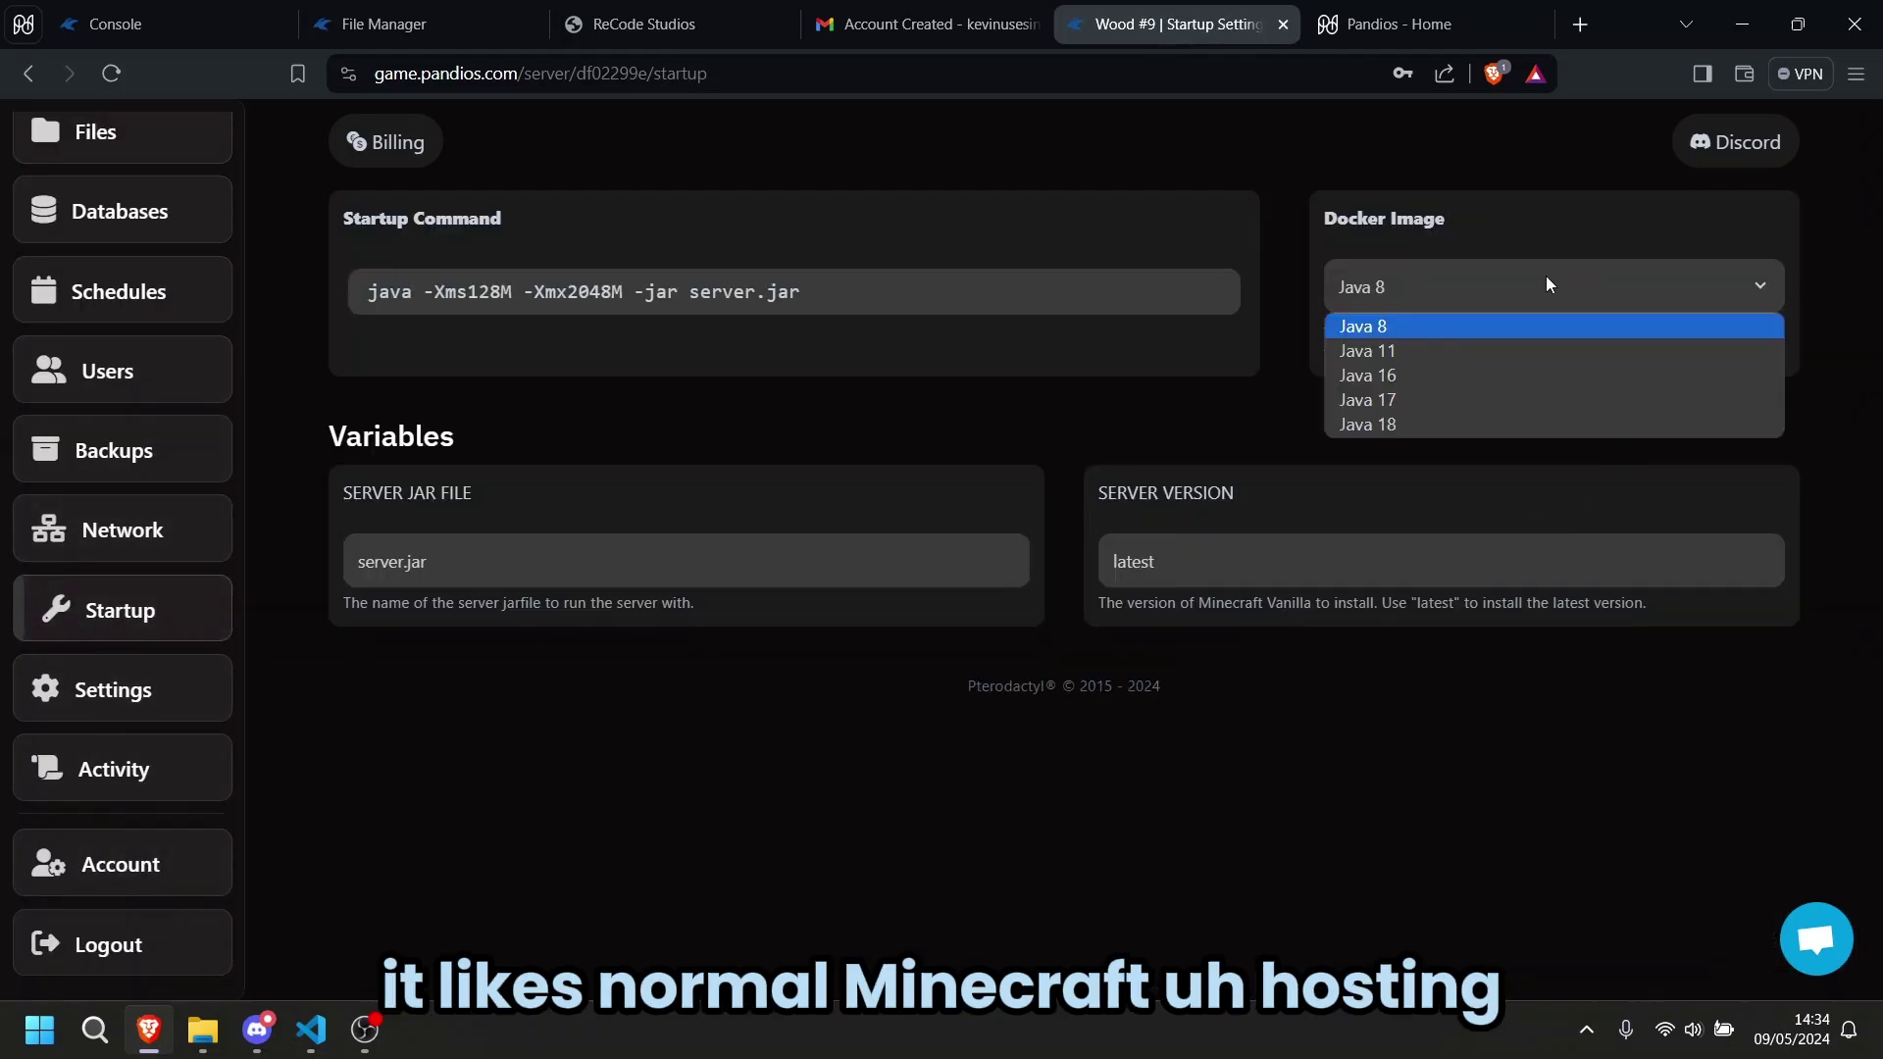
{"action": "left_click", "coordinate": [1408, 326]}
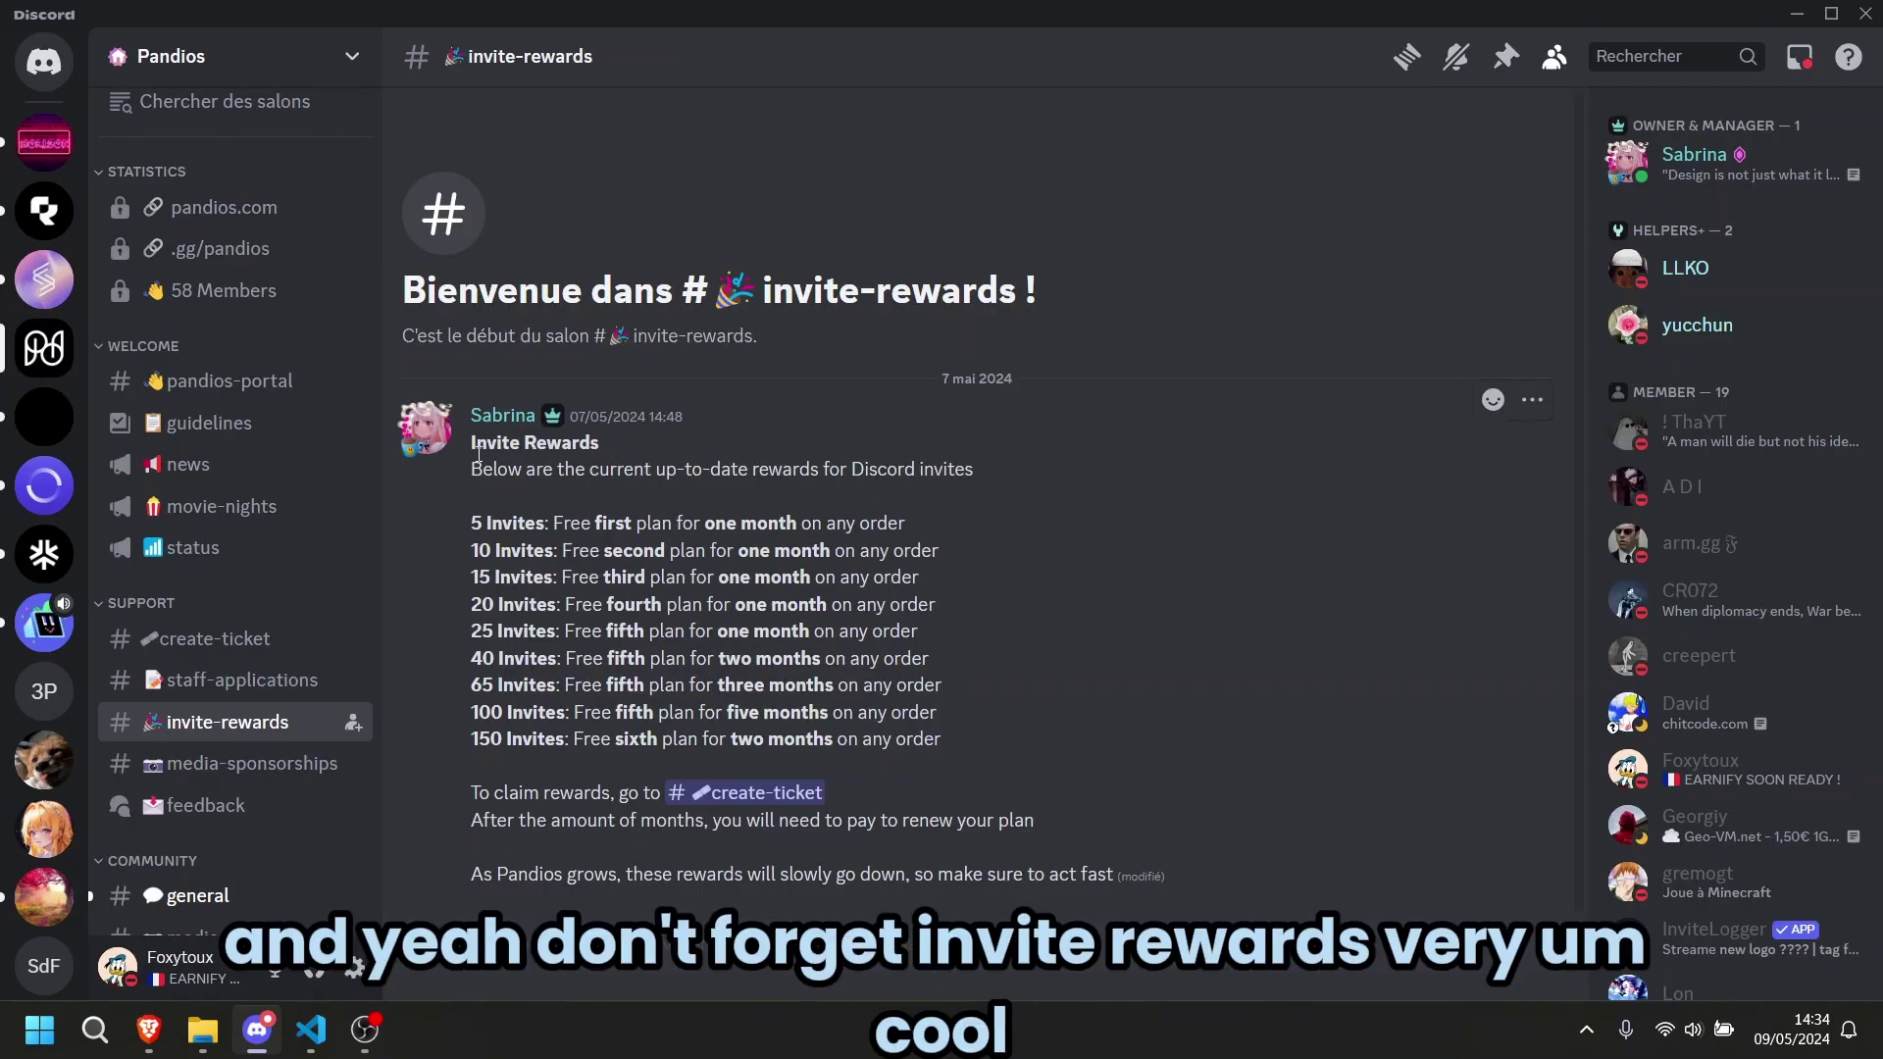
{"action": "mouse_move", "coordinate": [479, 453]}
{"action": "left_mouse_down"}
{"action": "mouse_move", "coordinate": [912, 471]}
{"action": "mouse_move", "coordinate": [915, 725]}
{"action": "left_mouse_up"}
Clear the reward text selection and open the Pandios Discord #general channel.
{"action": "left_click", "coordinate": [937, 741]}
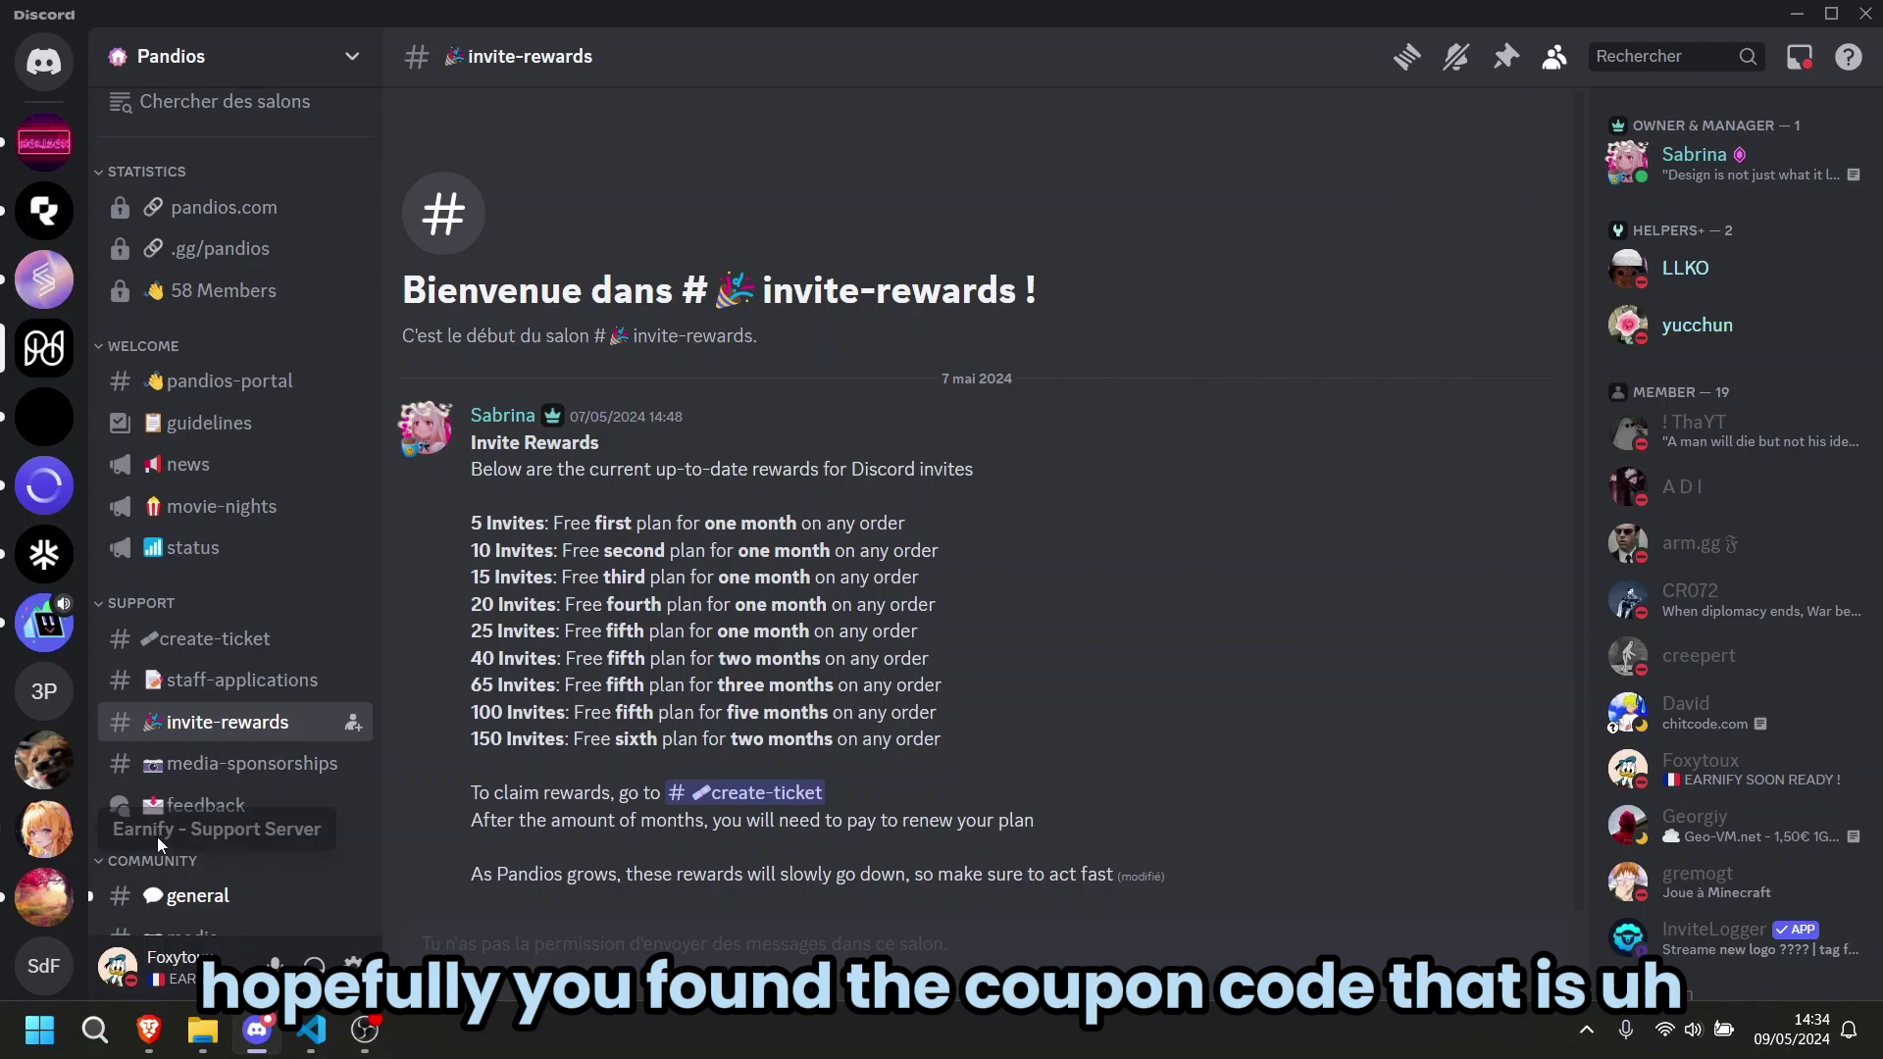
{"action": "left_click", "coordinate": [191, 897]}
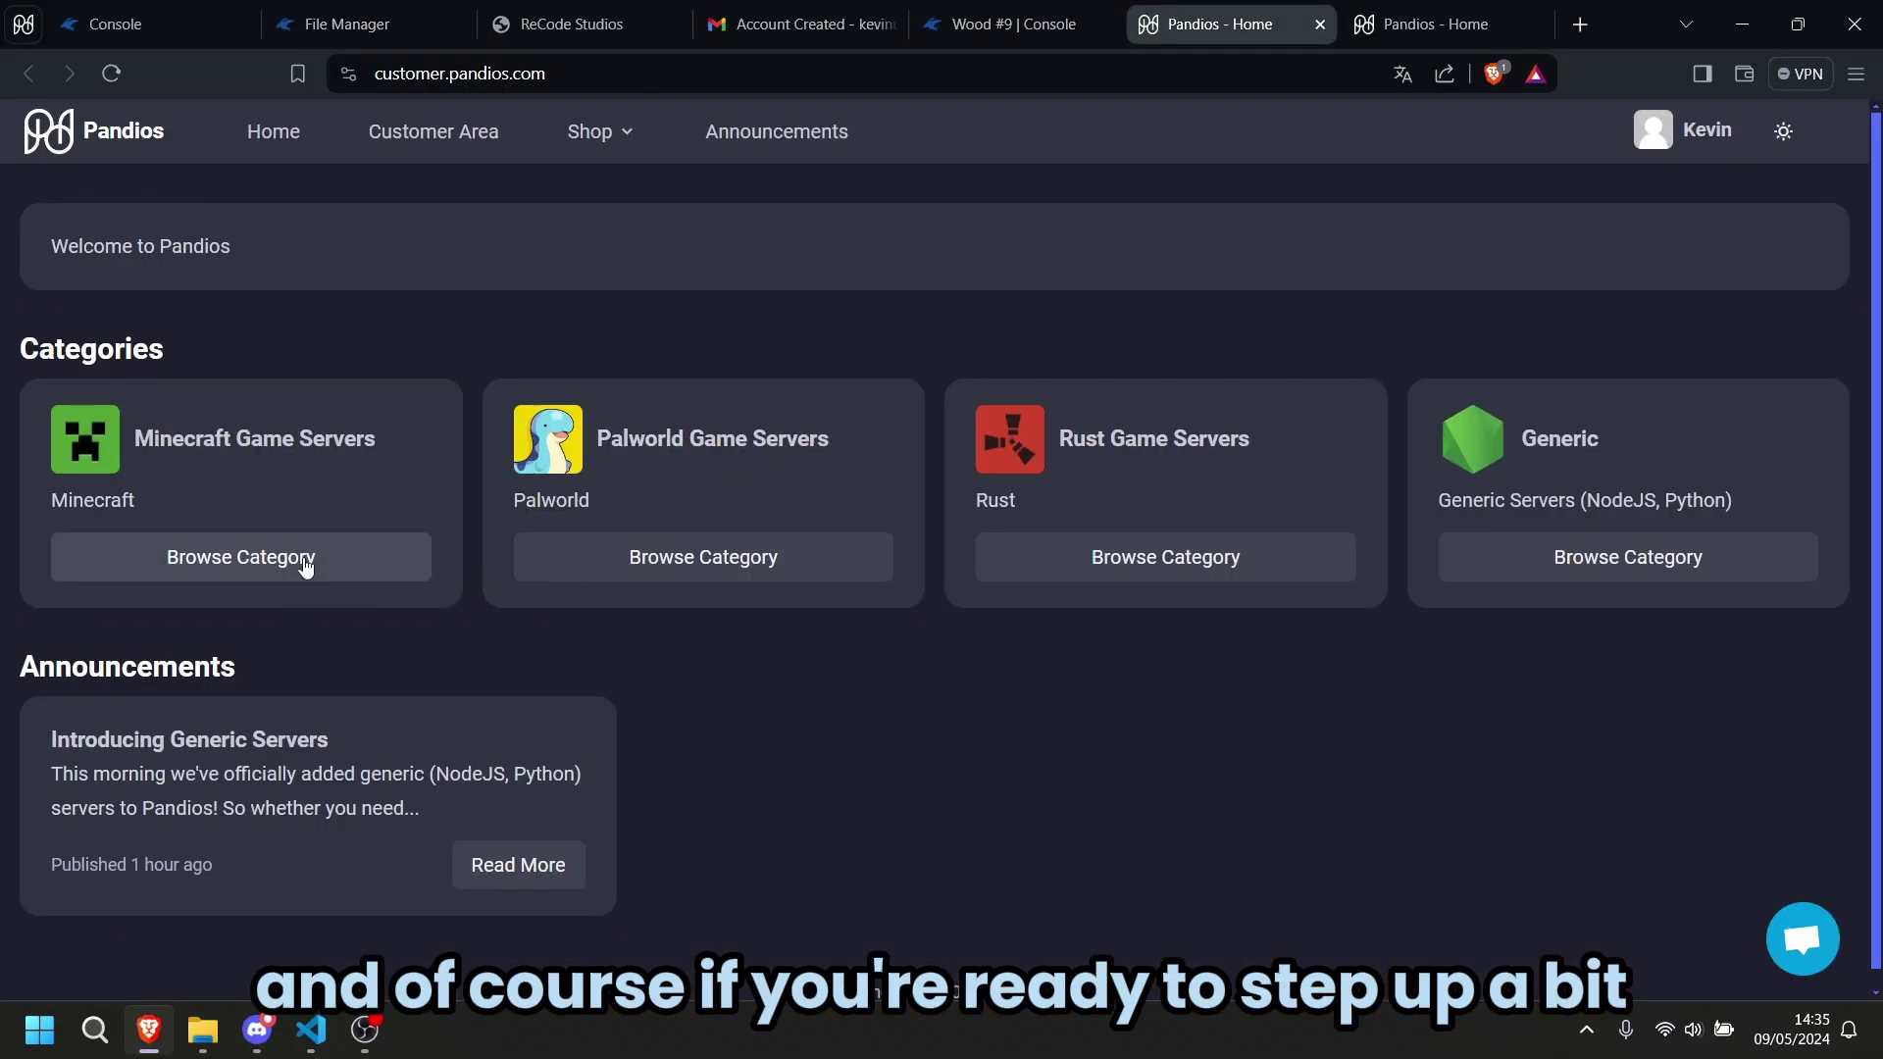
Review the Minecraft plans, noting the Netherite plan's 50.00 price, then return home.
{"action": "left_click", "coordinate": [306, 566]}
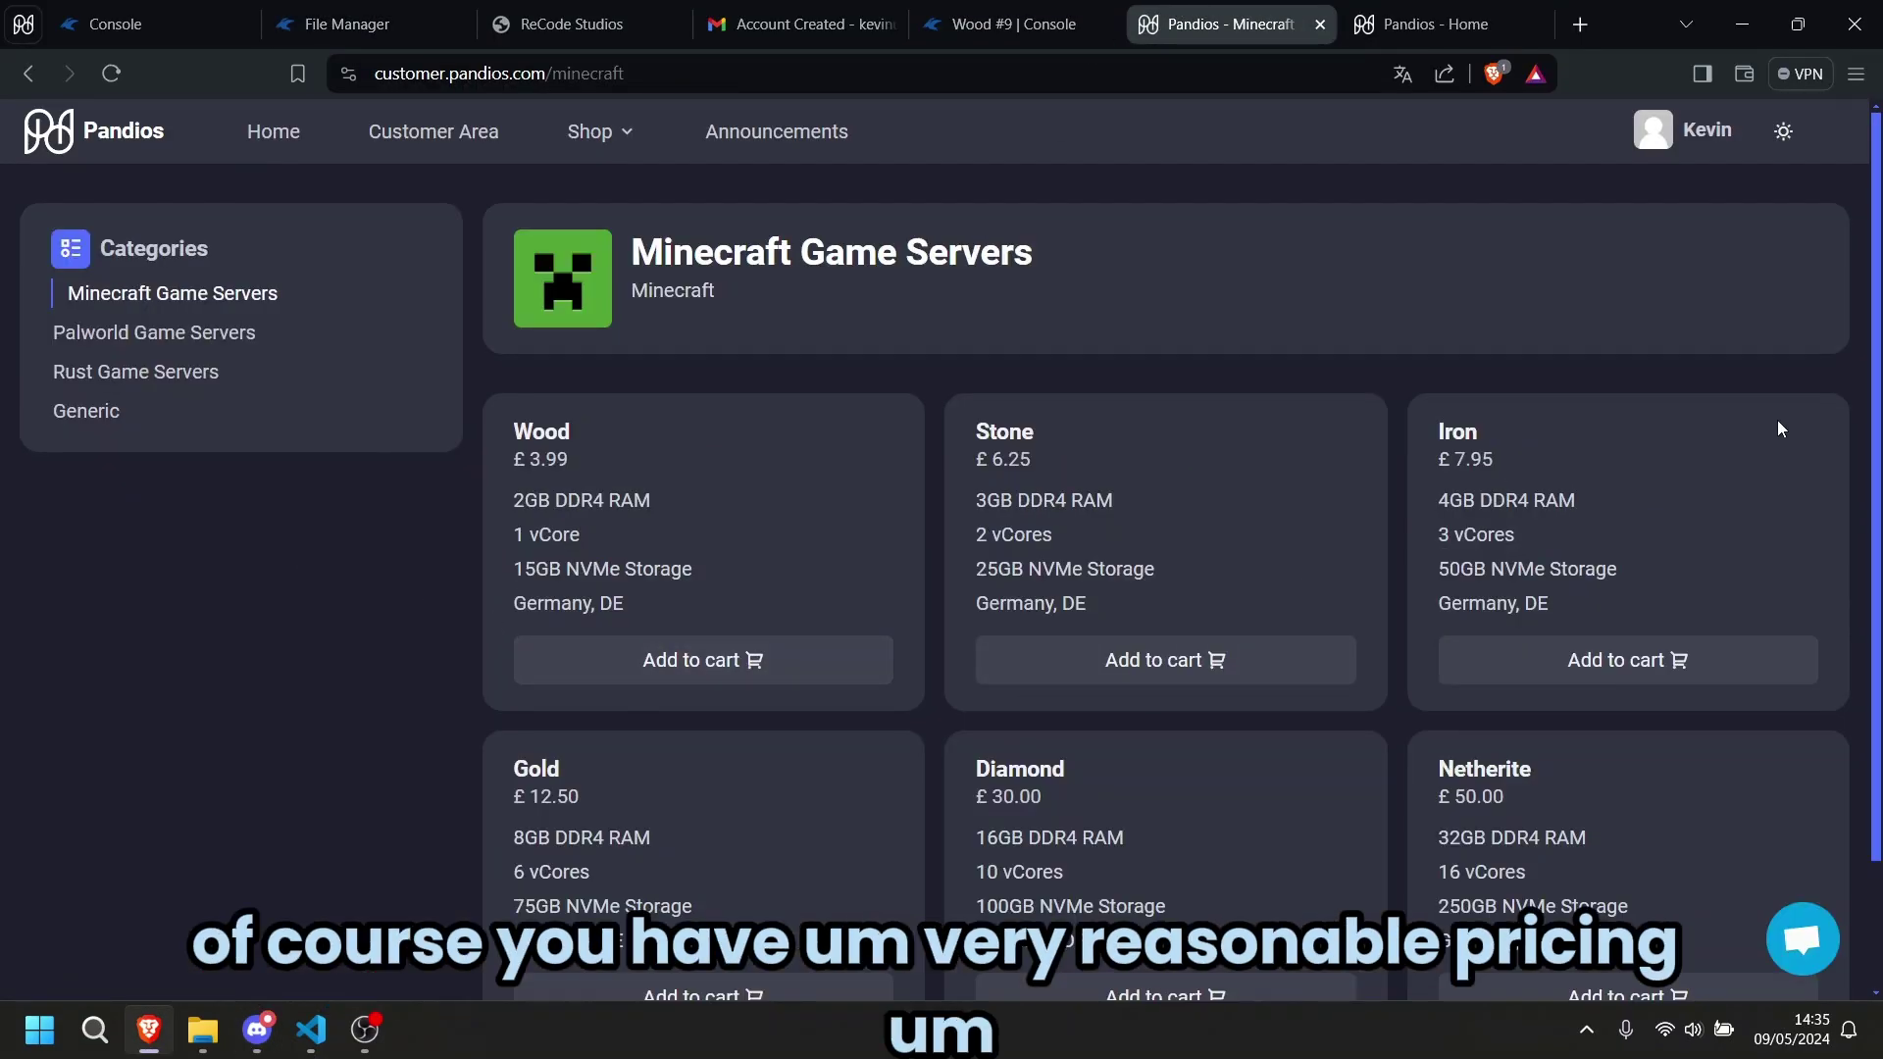
{"action": "scroll", "coordinate": [1877, 376], "scroll_direction": "down", "scroll_amount": 2}
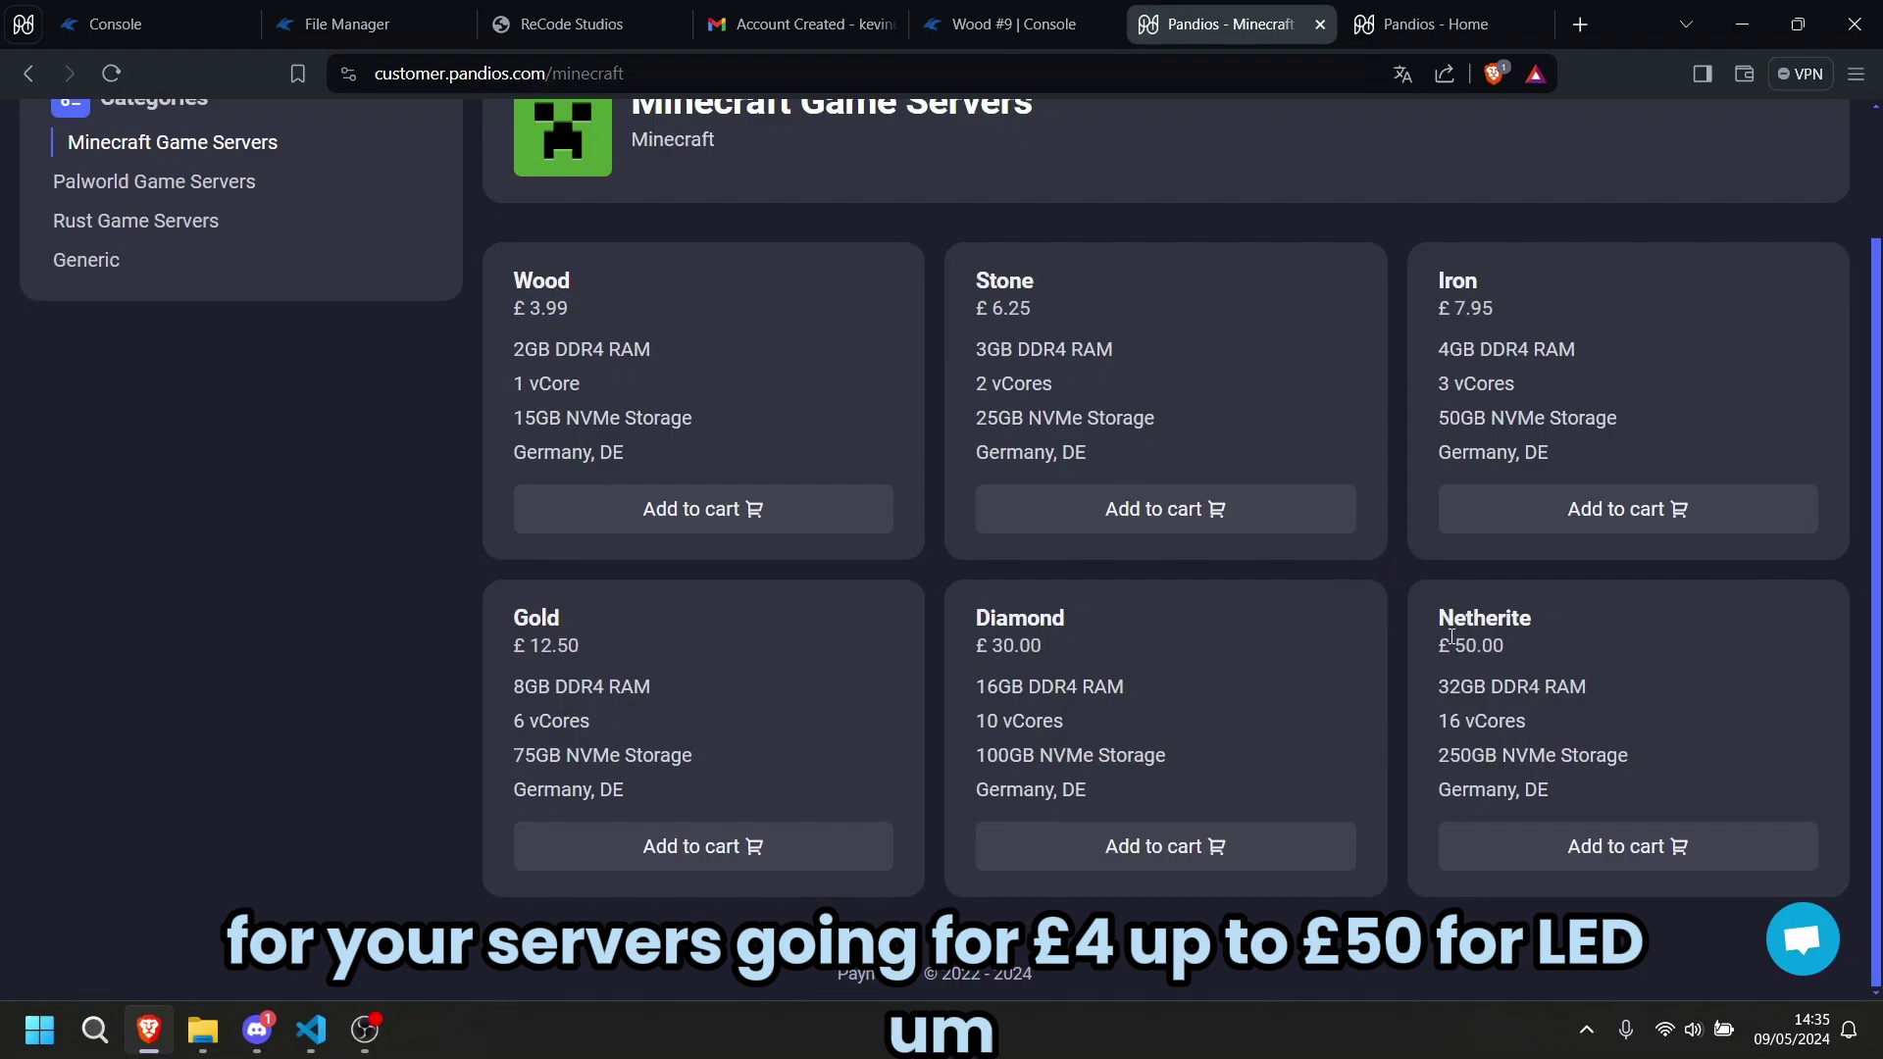
{"action": "left_click_drag", "start_coordinate": [1451, 635], "coordinate": [1570, 637]}
{"action": "left_click", "coordinate": [1571, 638]}
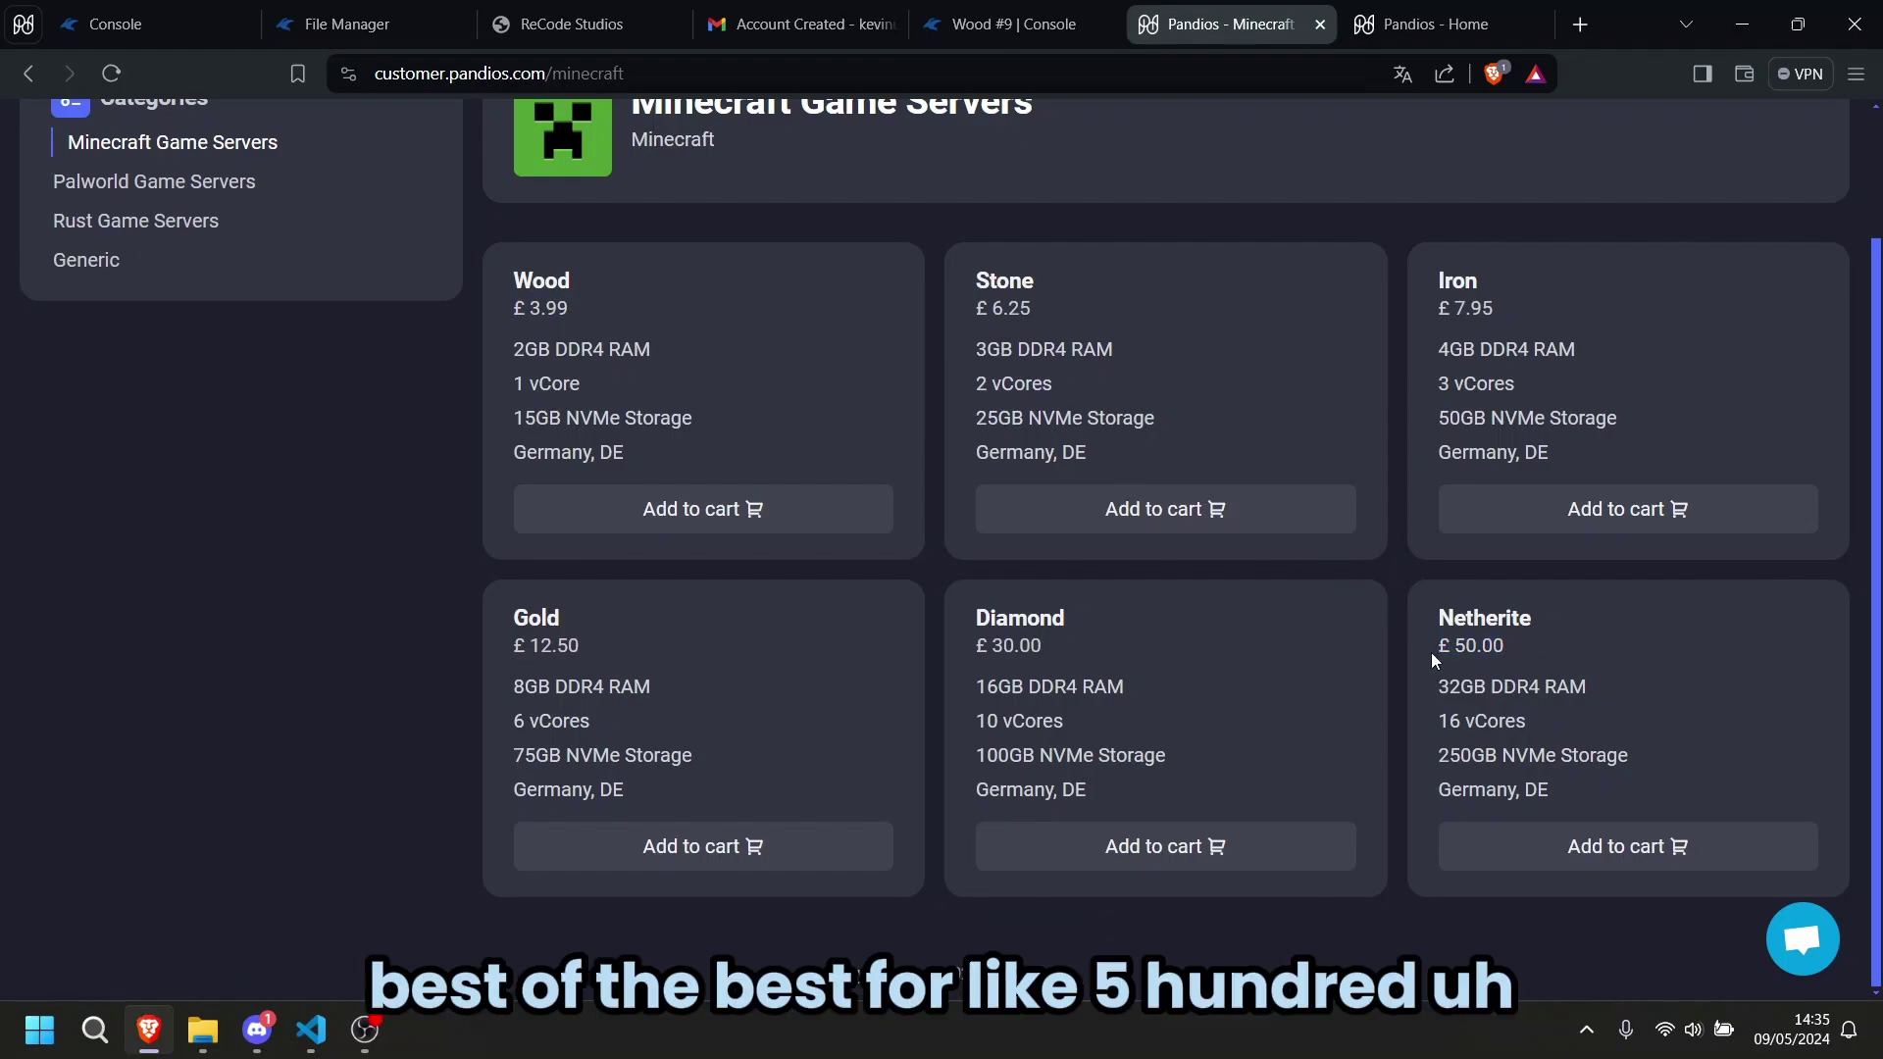
{"action": "left_click", "coordinate": [28, 73]}
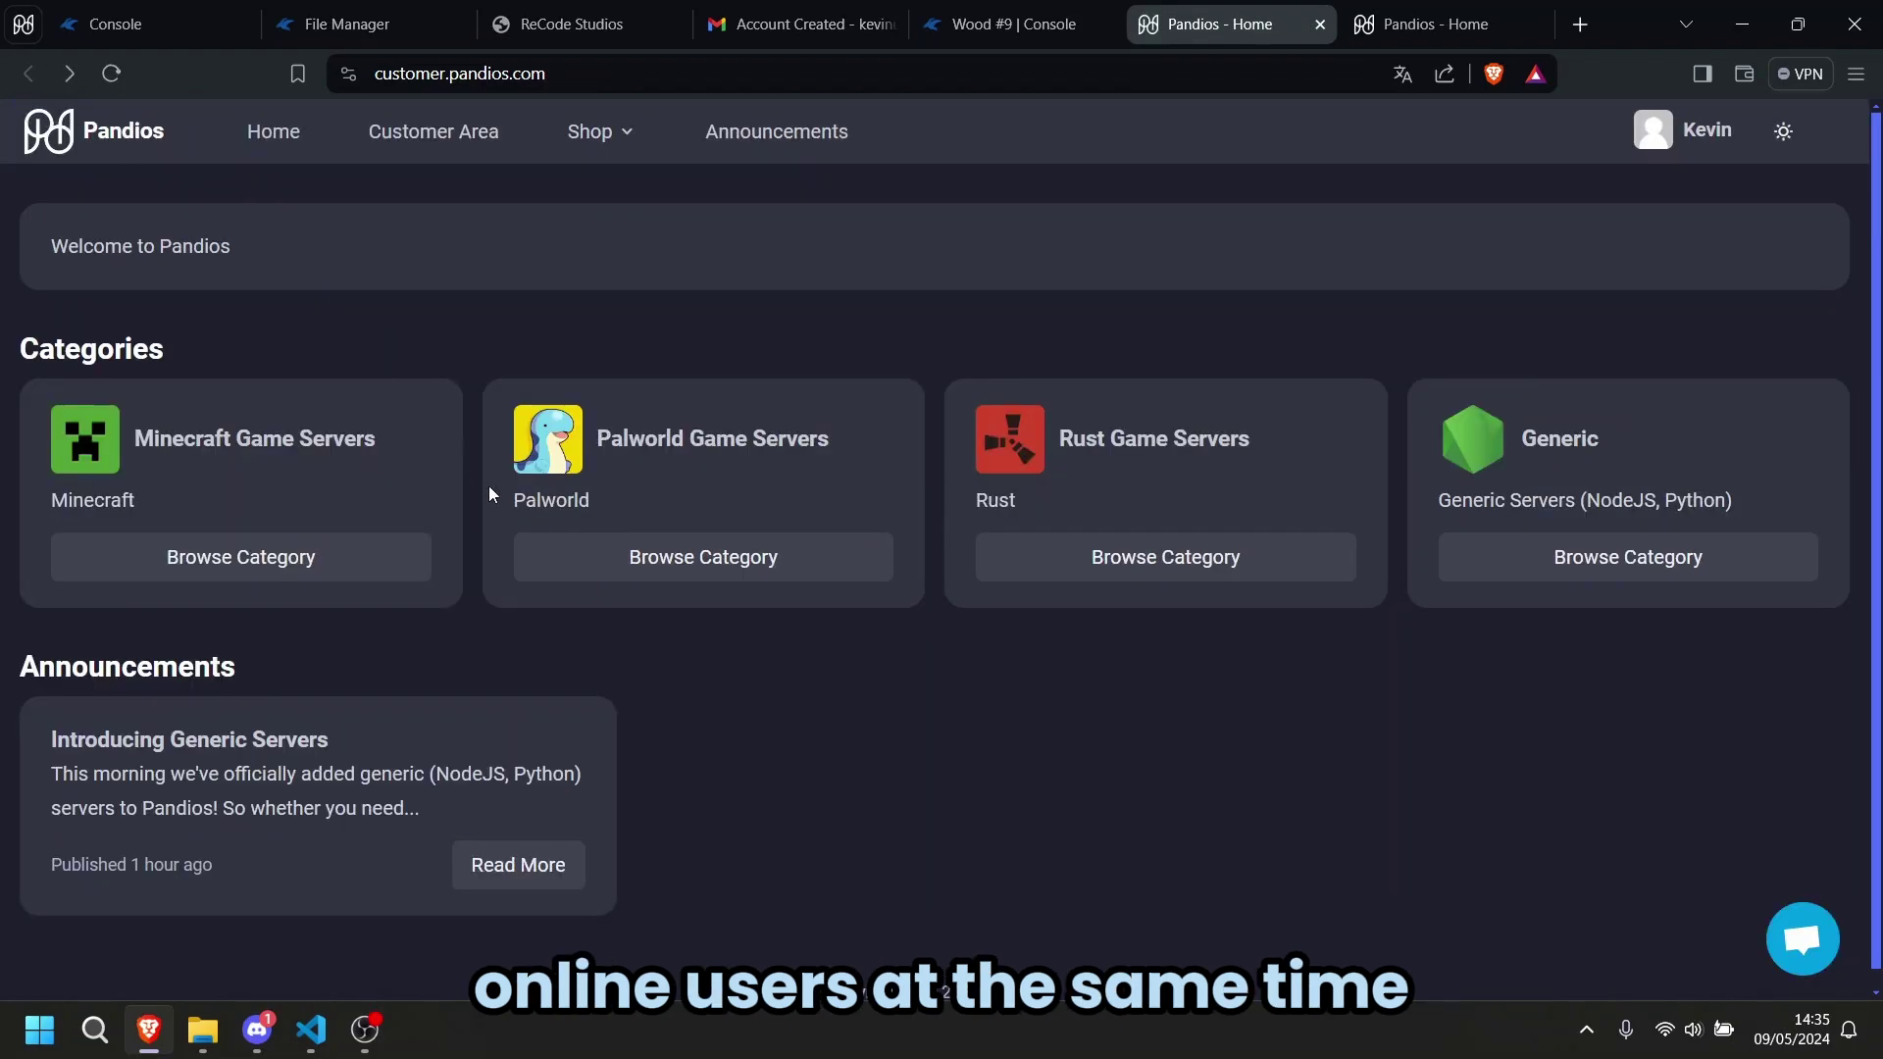
Browse the Palworld and Rust plans, ending on Generic plans from £1.75 to £10.25.
{"action": "left_click", "coordinate": [601, 573]}
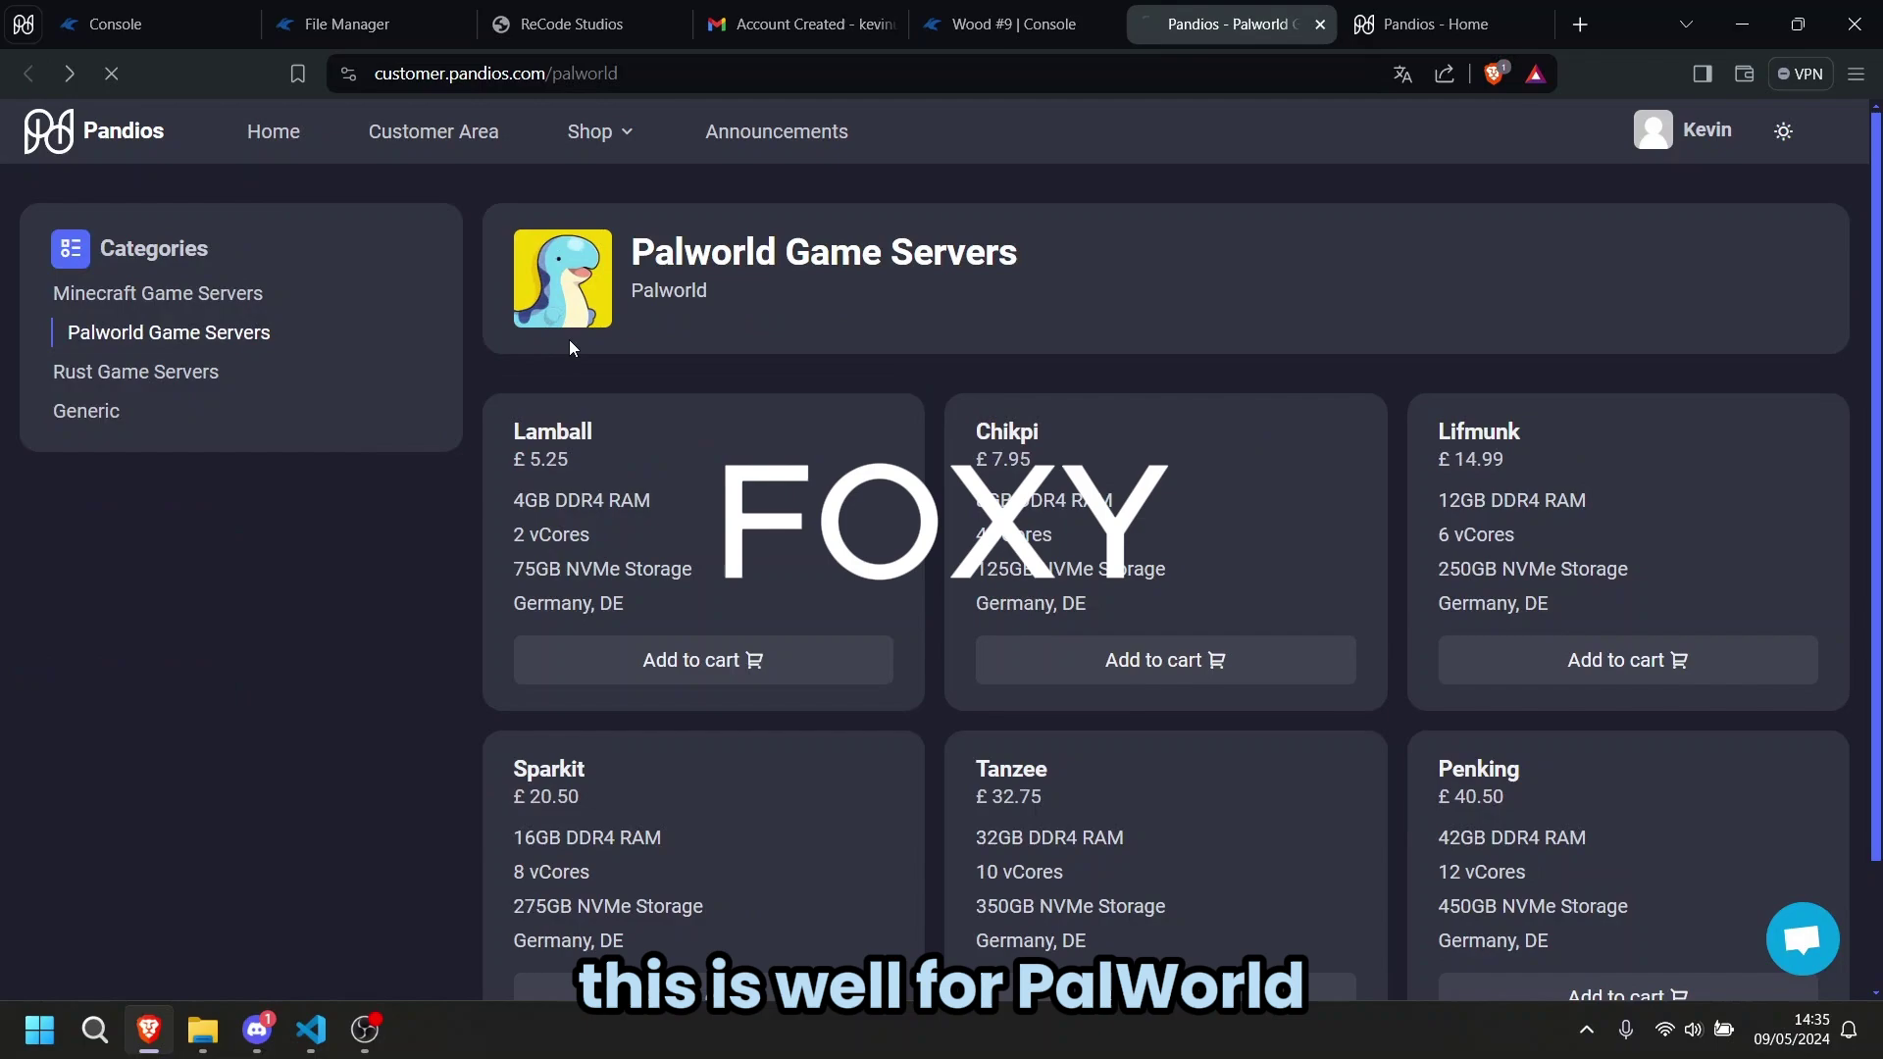
{"action": "key", "text": "alt+Left"}
{"action": "left_click", "coordinate": [1165, 557]}
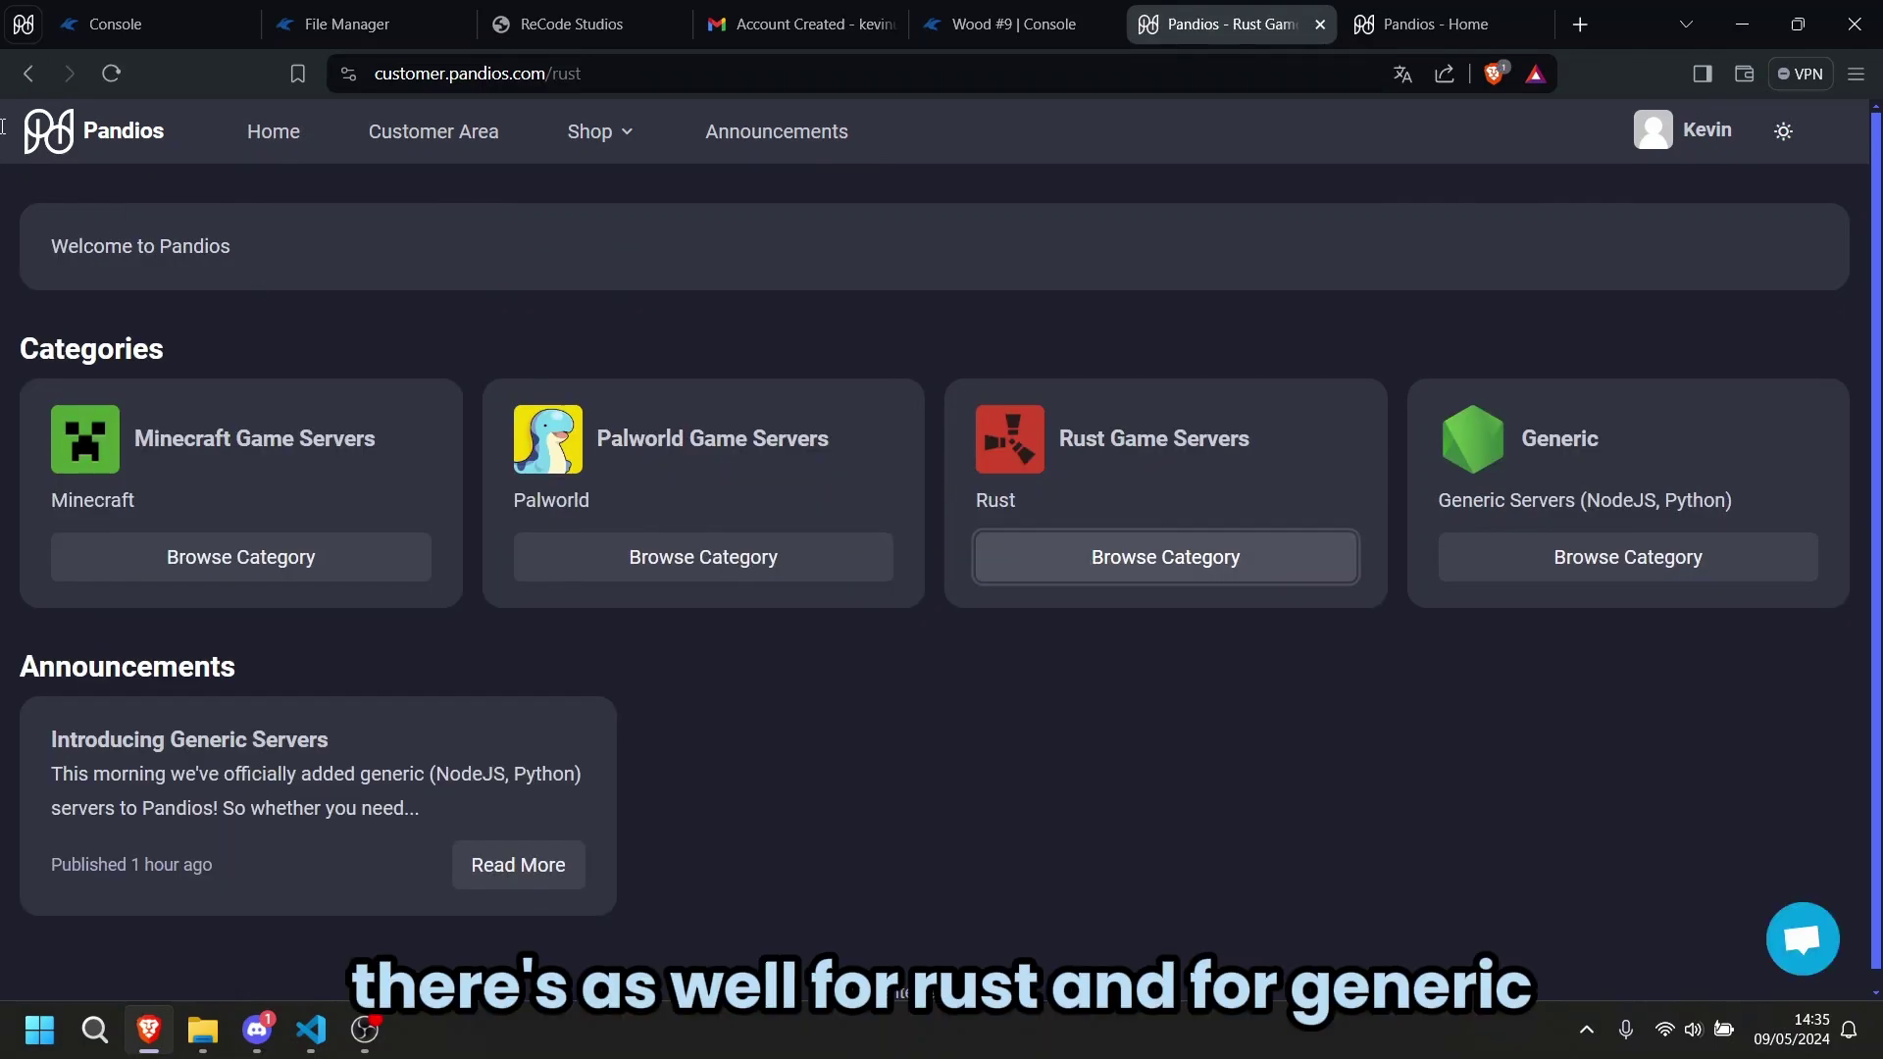
{"action": "key", "text": "alt+Left"}
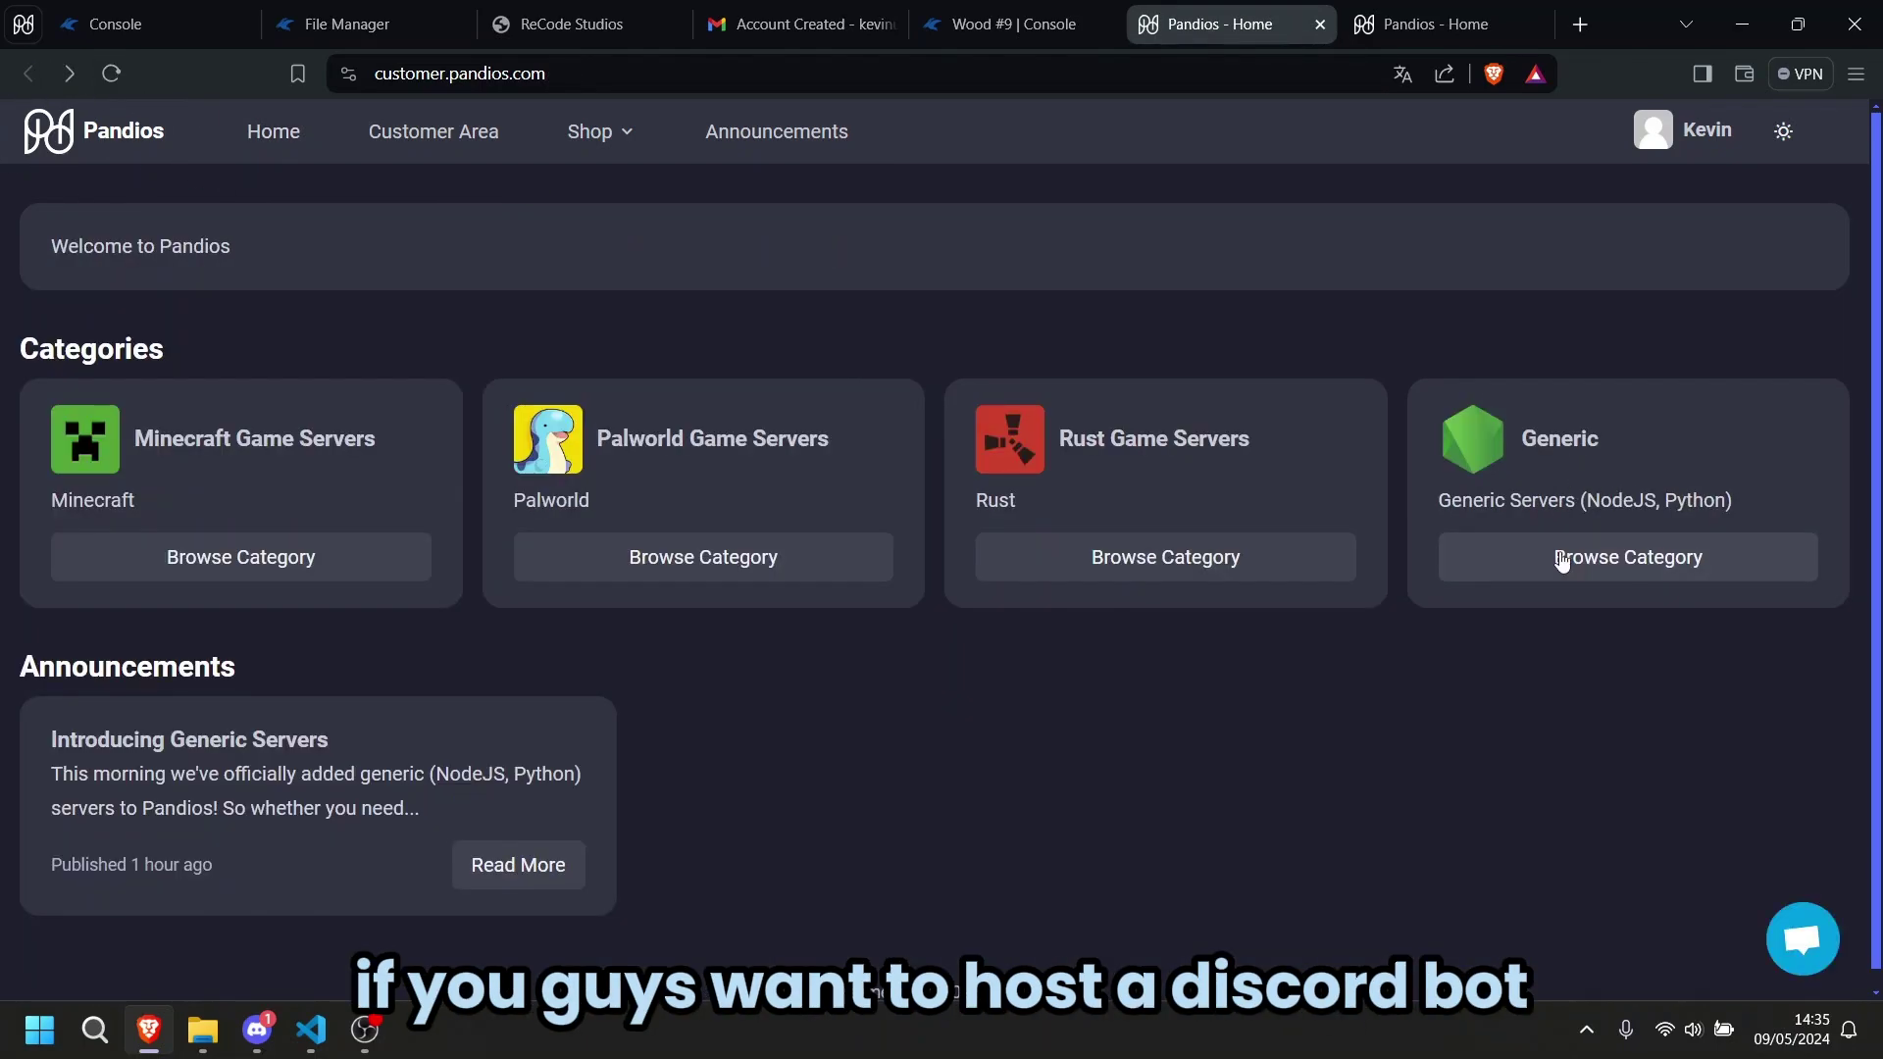
{"action": "left_click", "coordinate": [1562, 560]}
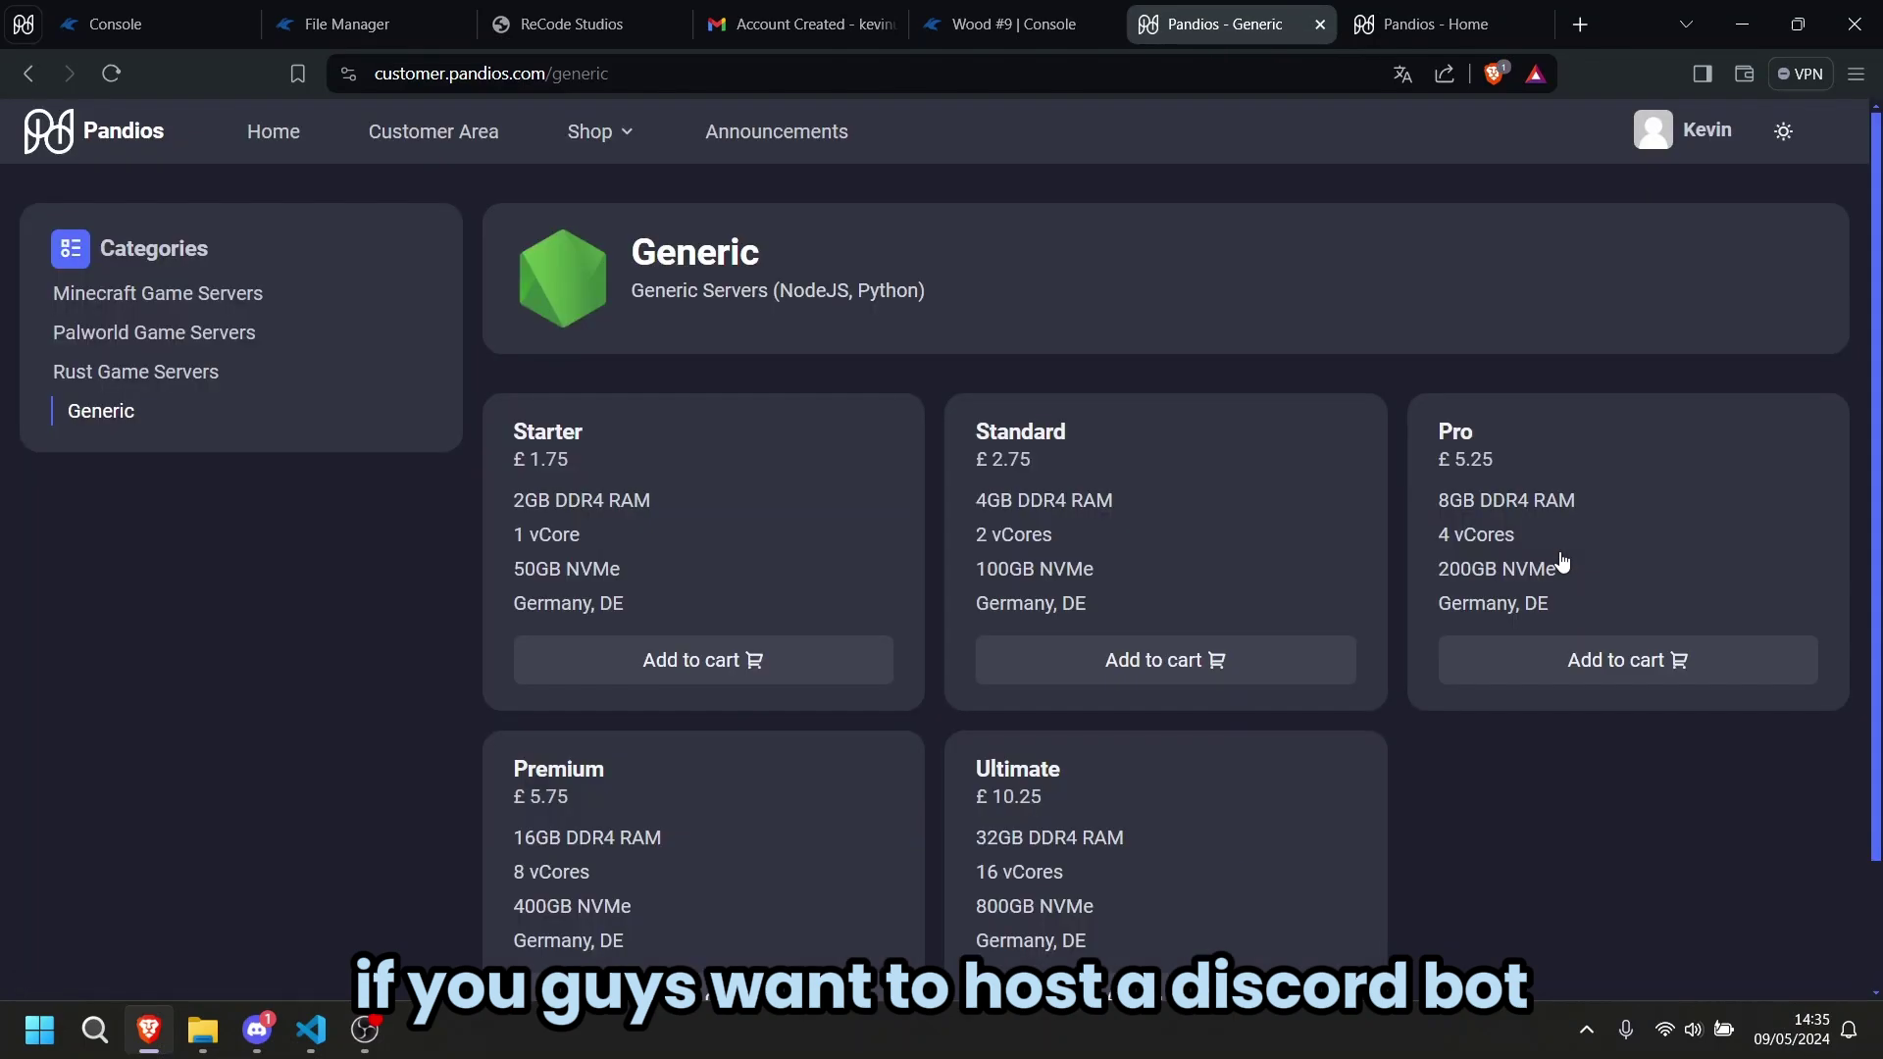